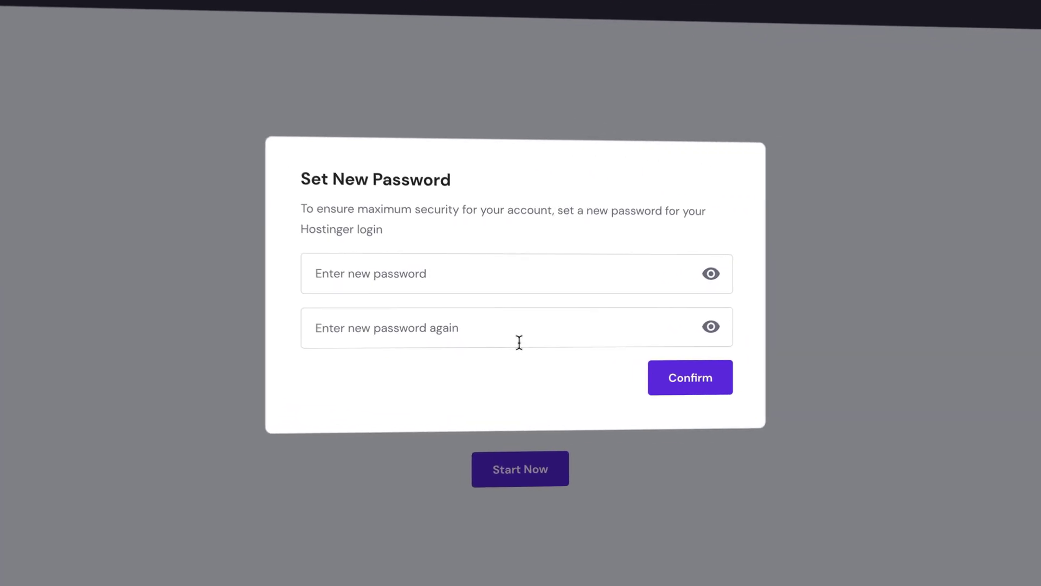
Enter and confirm the new Hostinger login password.
click(415, 245)
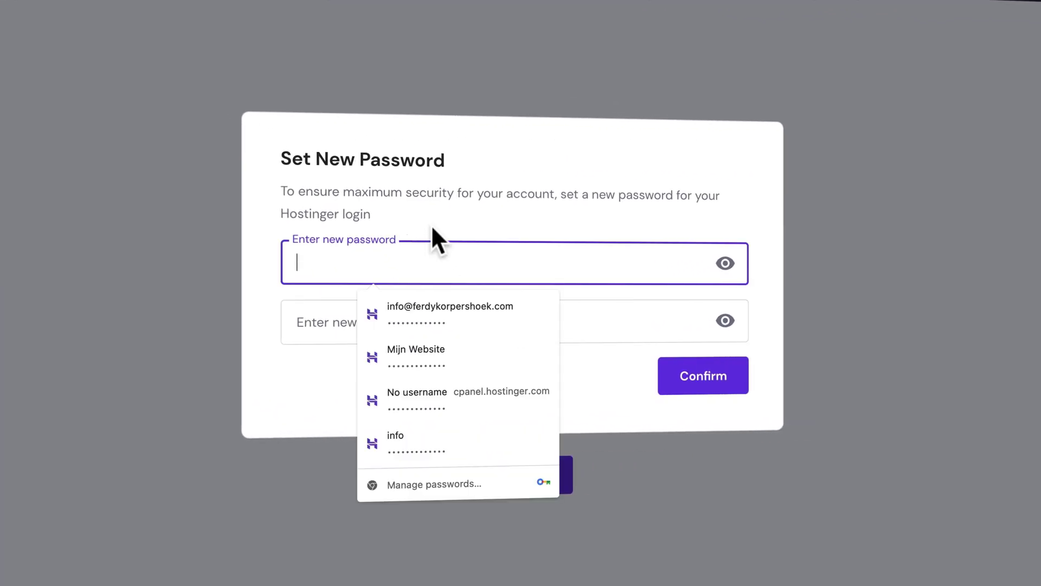
text(A)
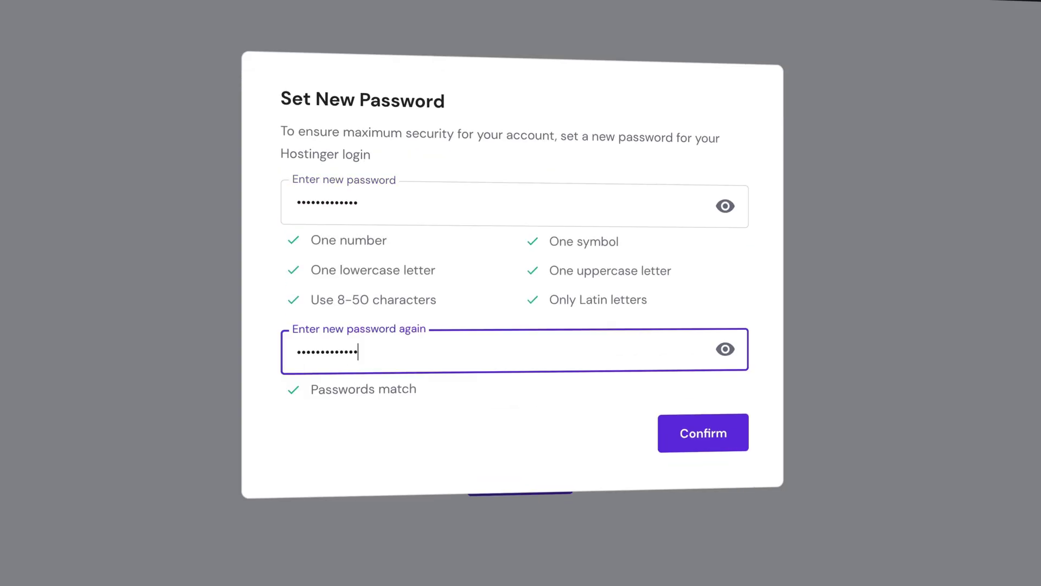
click(710, 435)
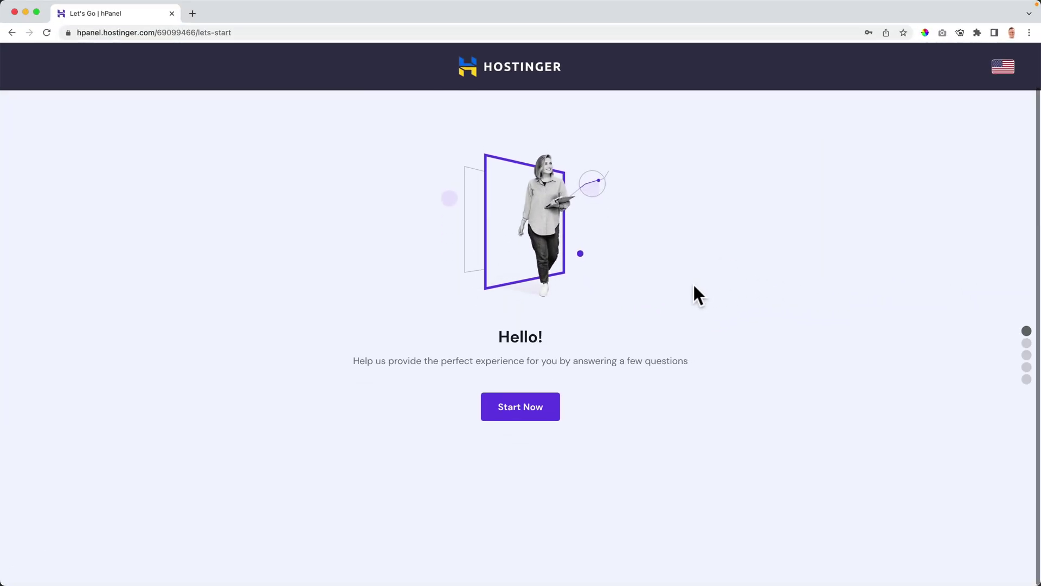
Start setup, skip the survey, and choose to create a new WordPress website.
click(519, 462)
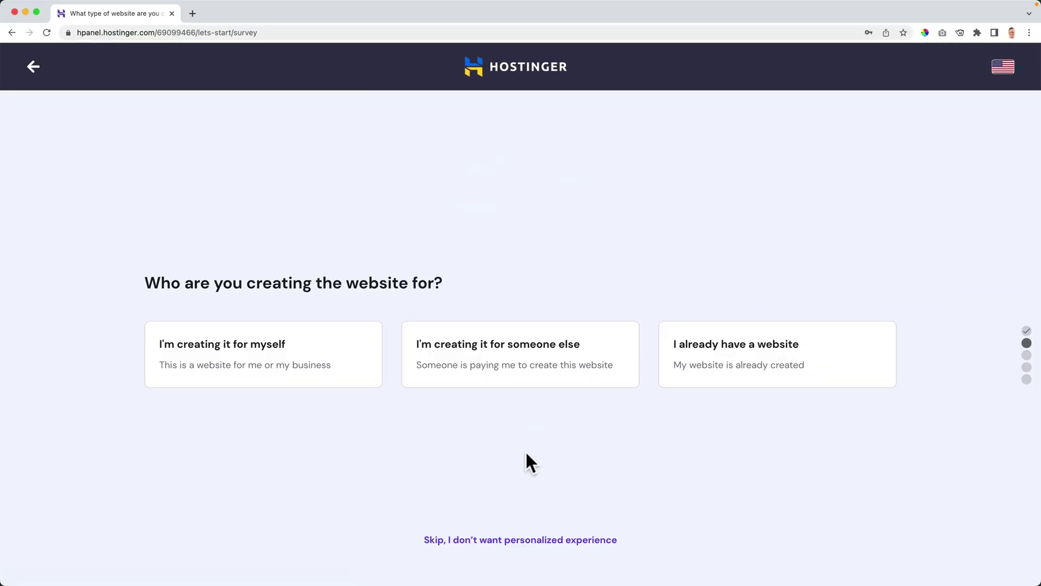
click(521, 541)
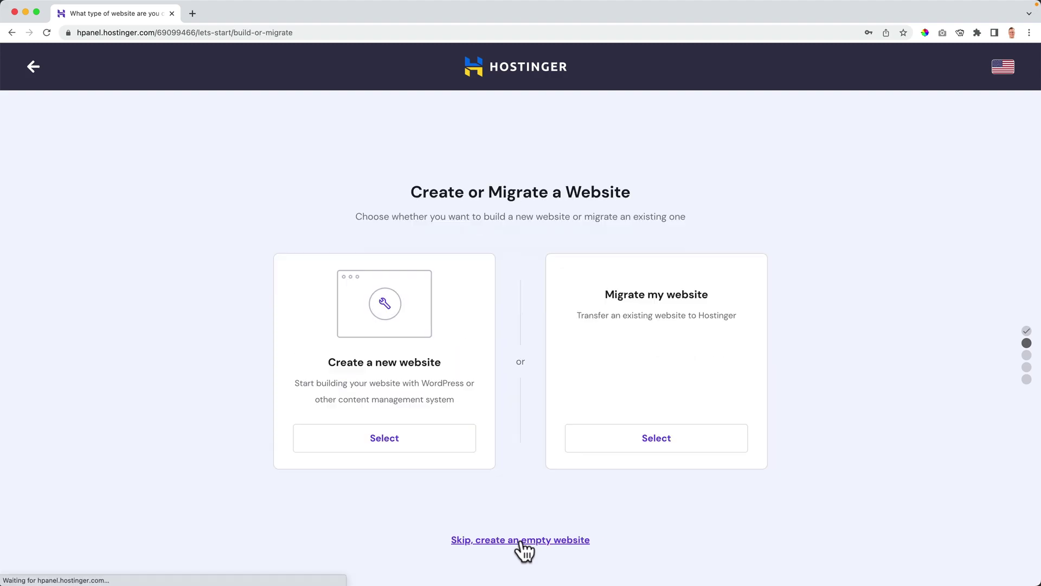
click(394, 448)
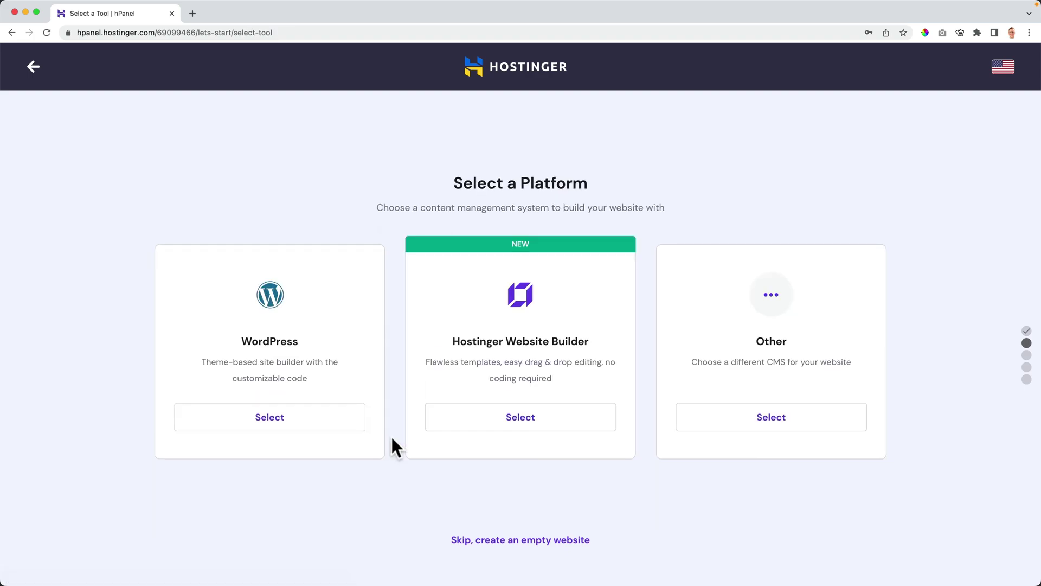
click(275, 417)
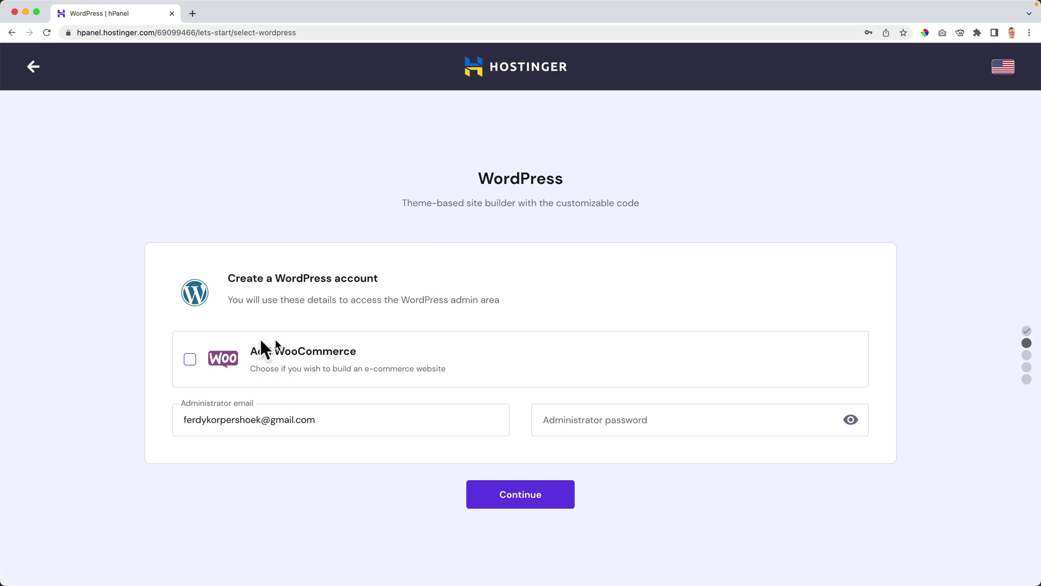
Keep the prefilled admin email, paste the WordPress administrator password, and submit the account details.
drag(337, 423, 178, 419)
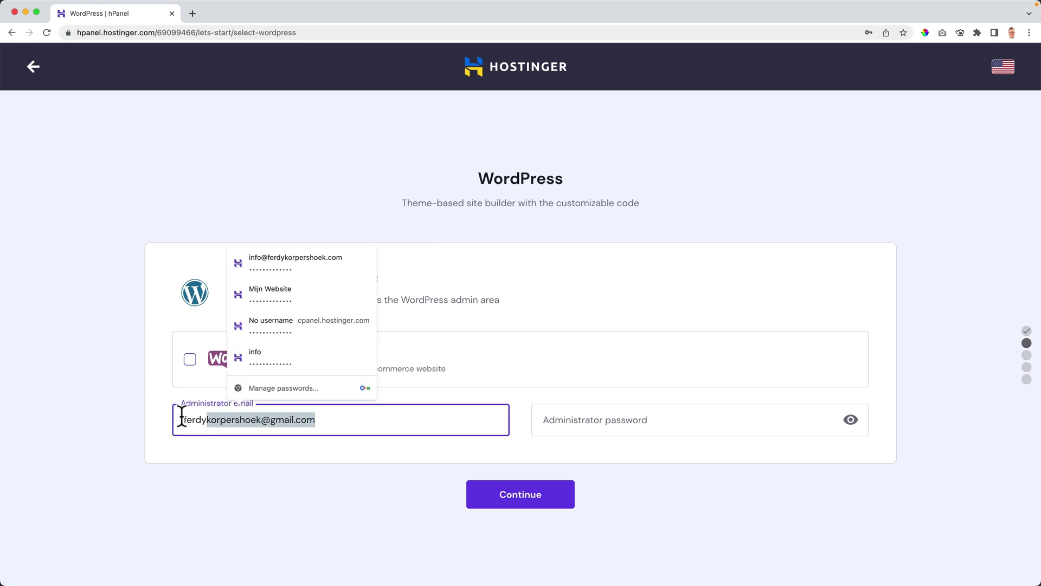
click(323, 422)
click(612, 424)
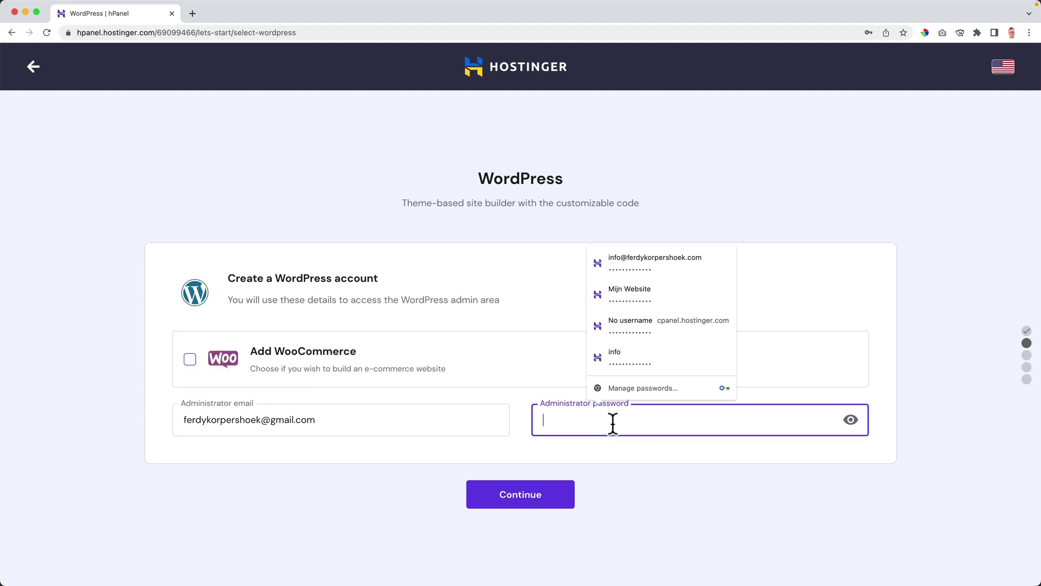
key(super+v)
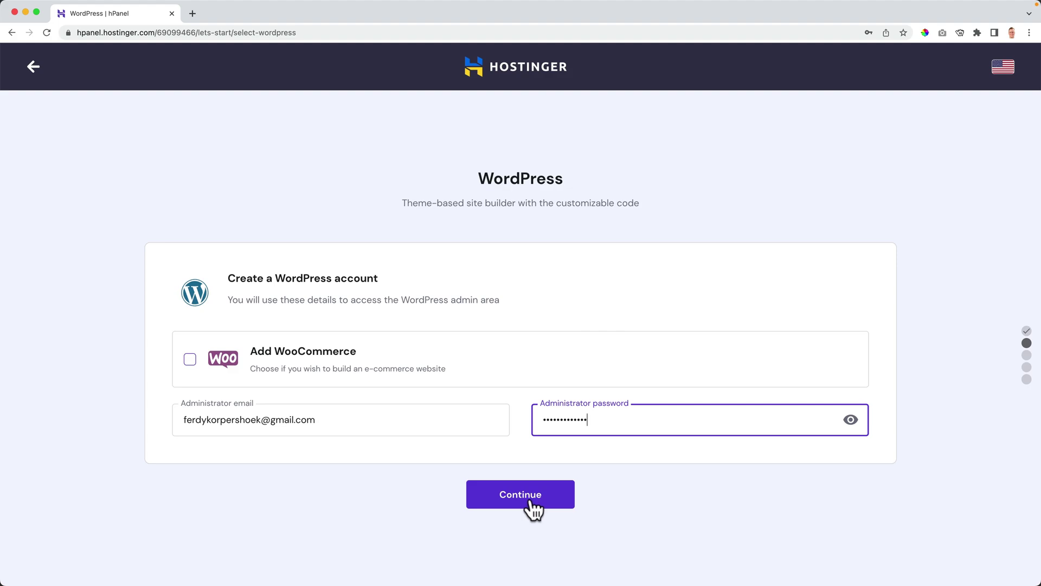
click(530, 499)
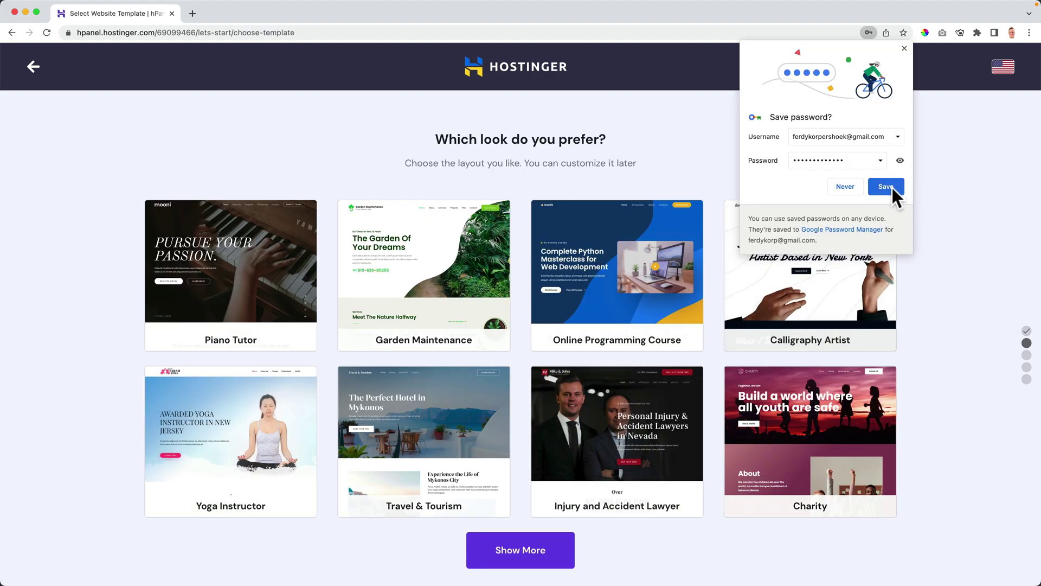
Save the password in Chrome and skip choosing a website template.
click(885, 187)
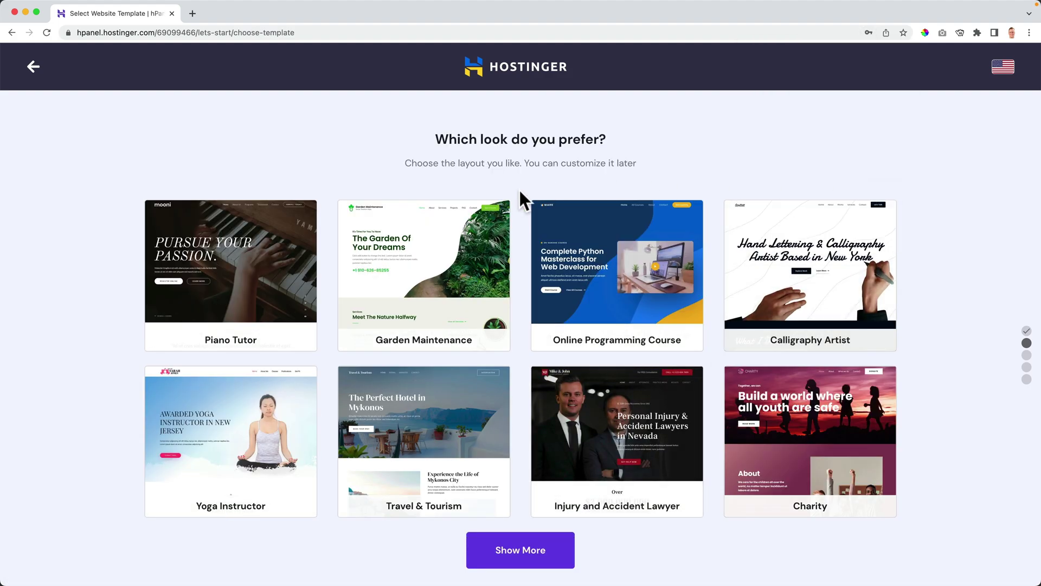
scroll(520, 190, down, 3)
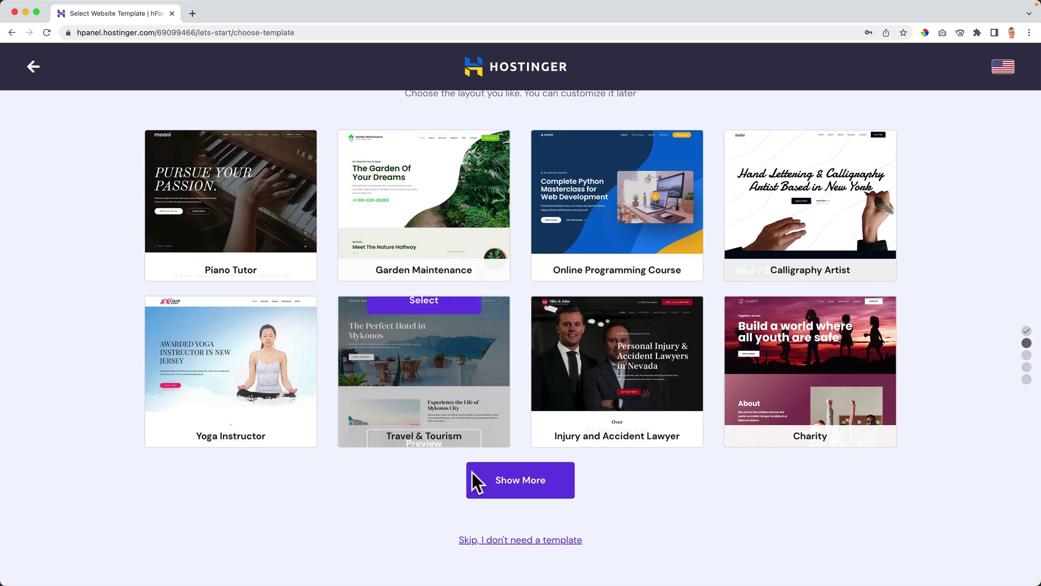
click(535, 543)
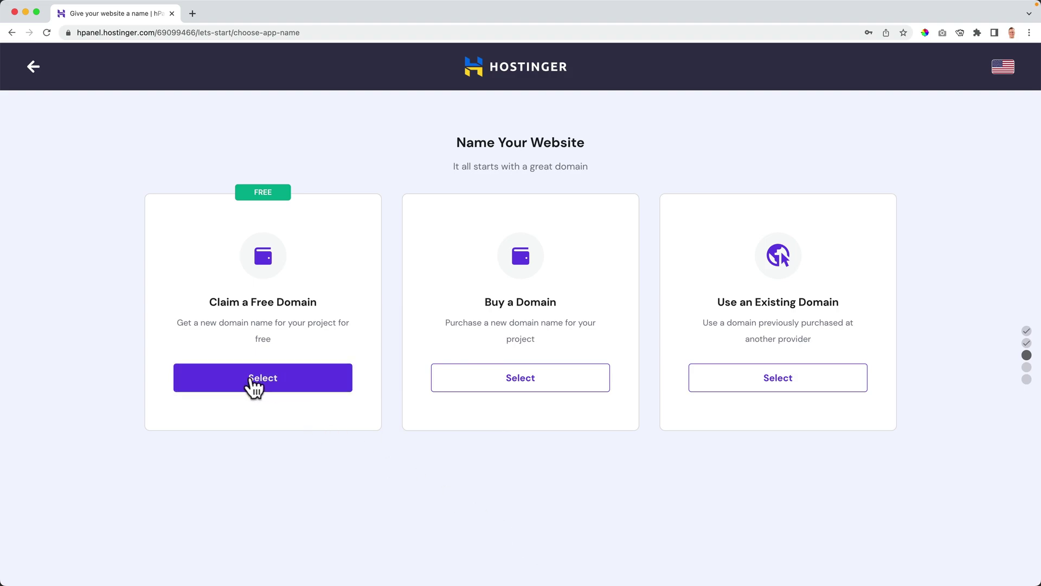
Claim a free domain and search for ferdyishappy with the .com ending.
click(253, 380)
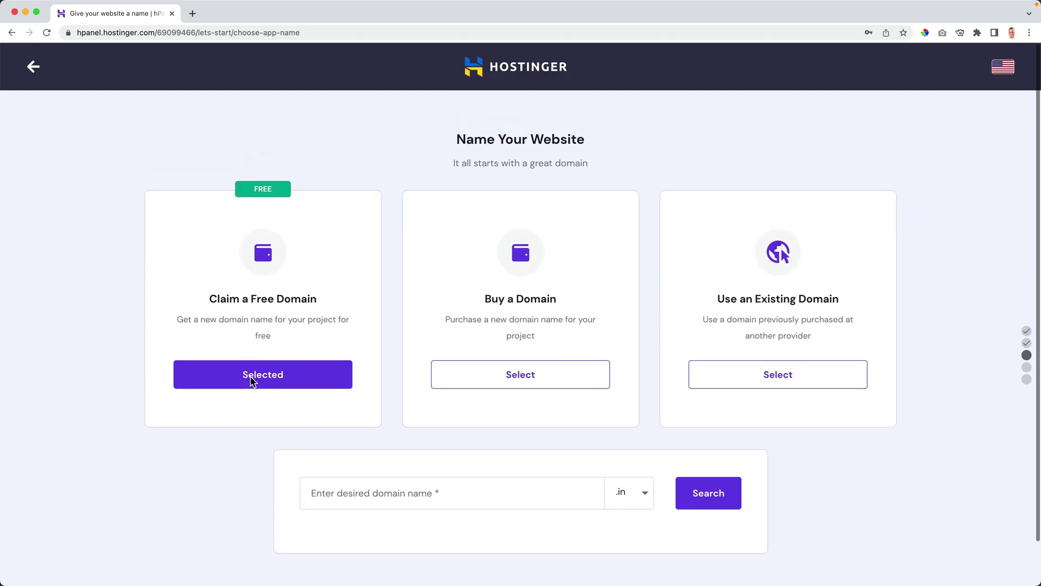
click(377, 494)
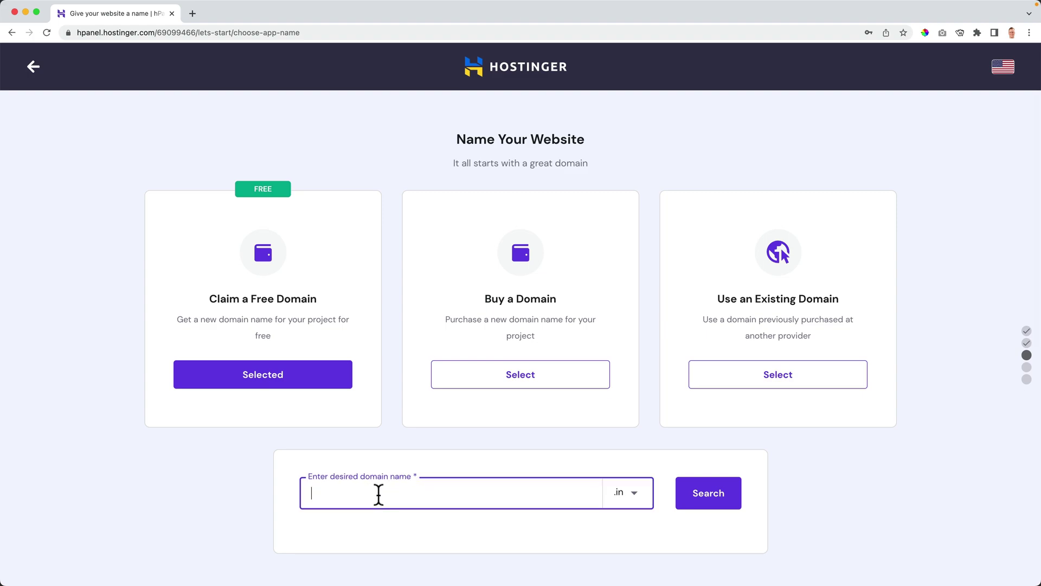
click(623, 495)
scroll(580, 537, down, 2)
click(570, 545)
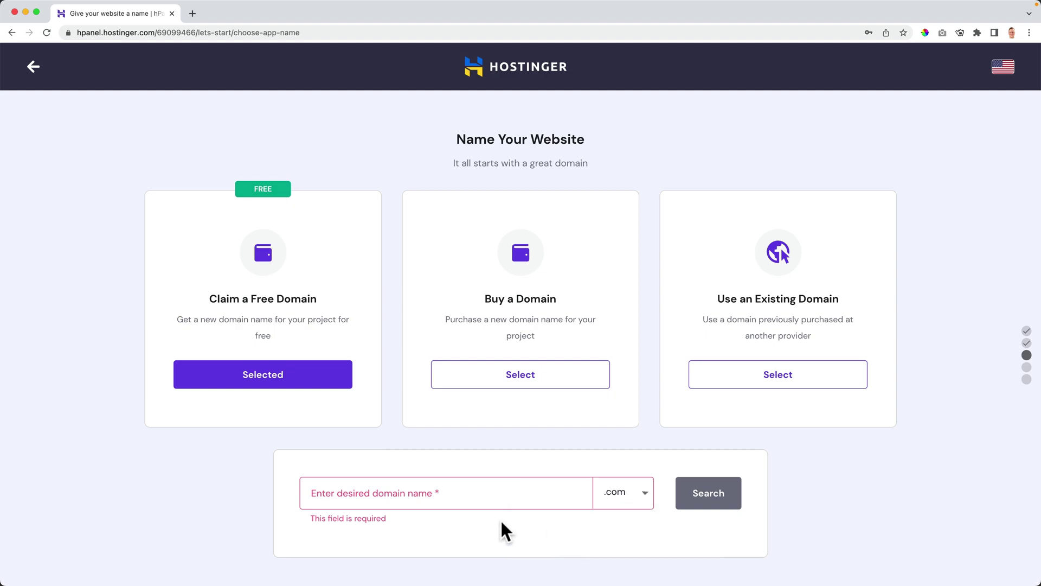
click(409, 498)
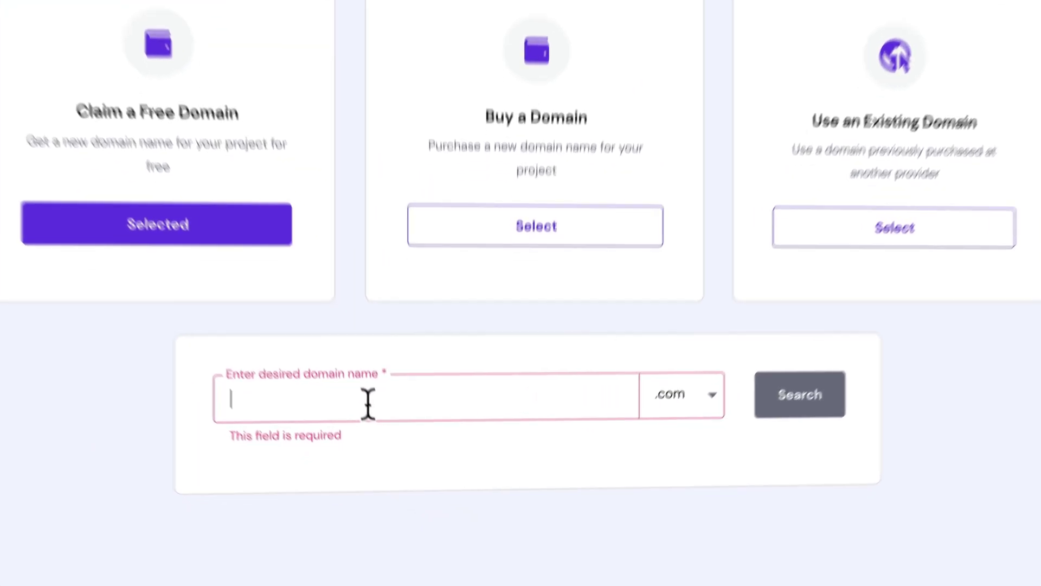
text(ferdyishappy)
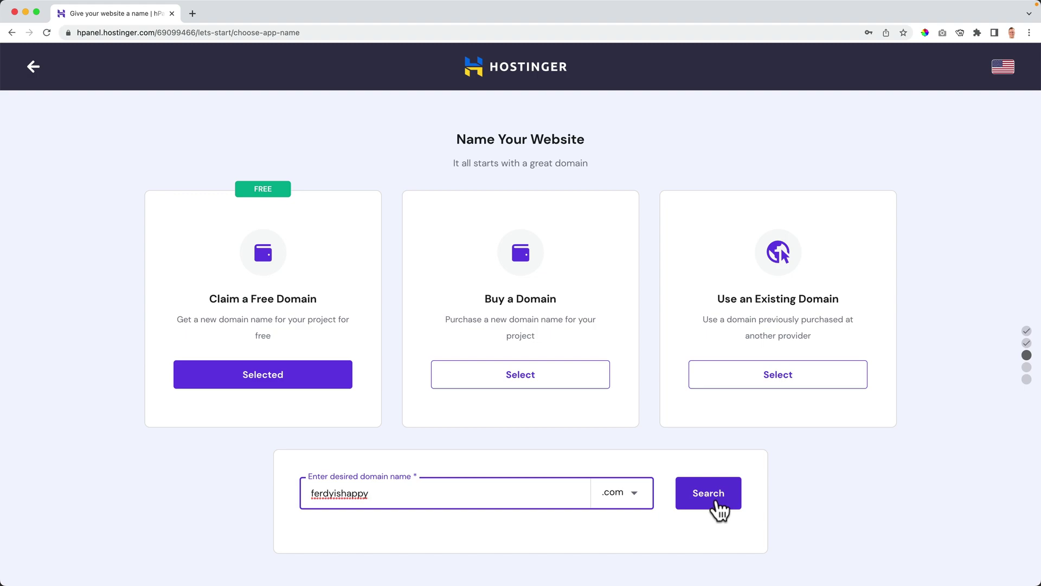
click(867, 339)
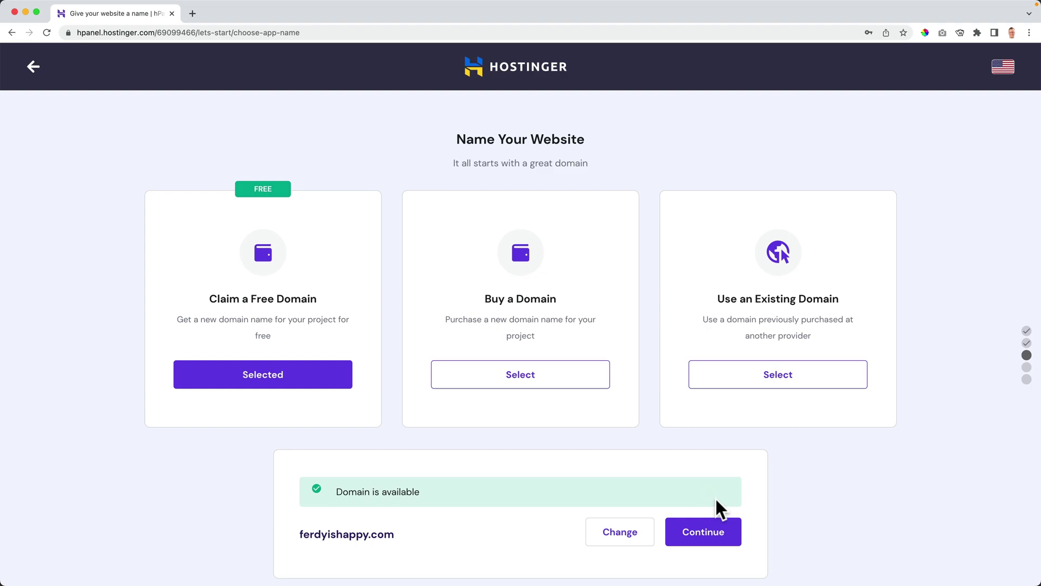
Continue with the available ferdyishappy.com domain and finish the website setup.
scroll(720, 507, down, 2)
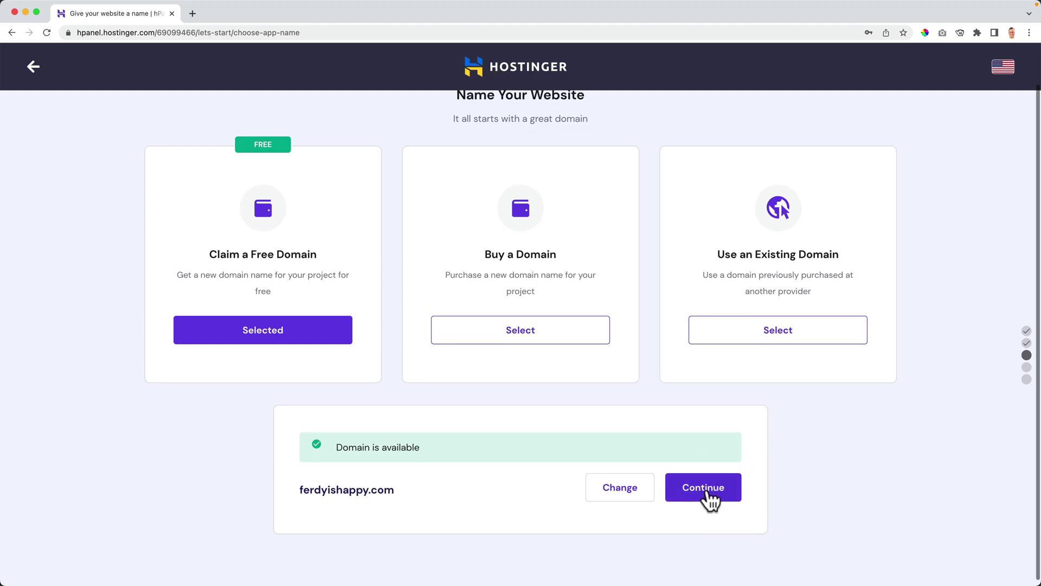
click(707, 491)
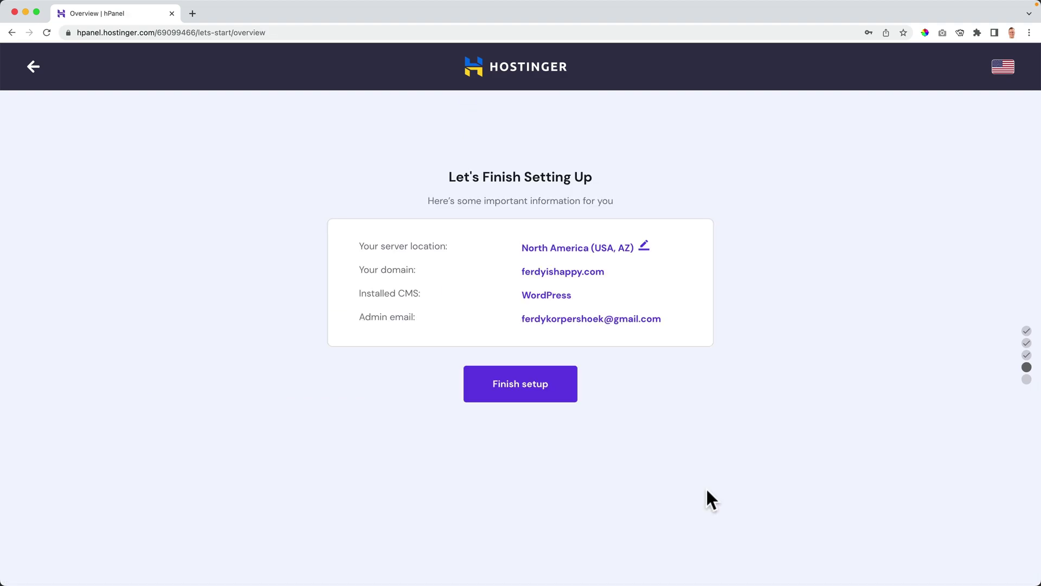
click(530, 387)
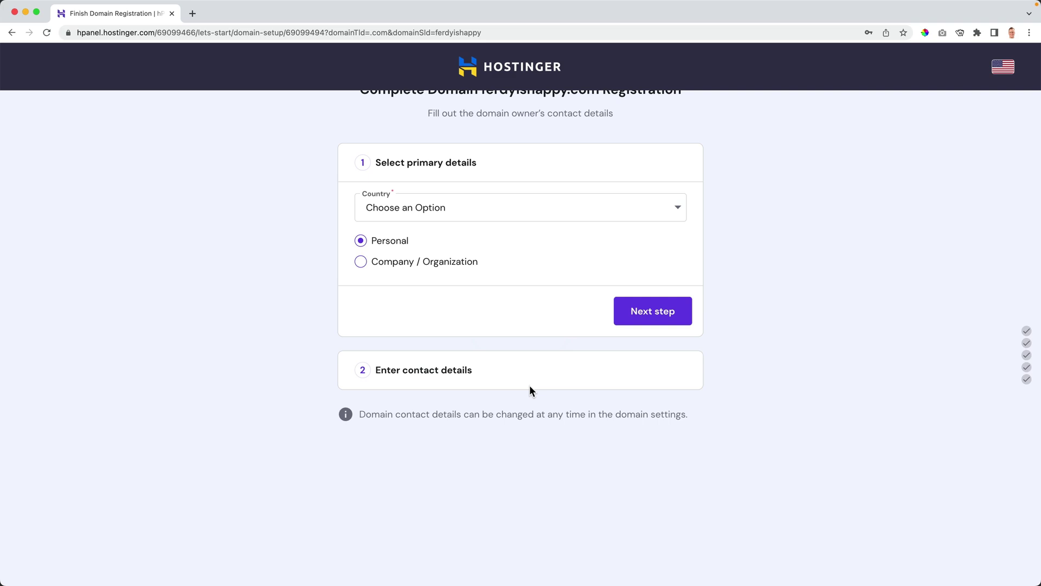
Set the domain contact country to Netherlands and move on to contact details.
scroll(530, 385, up, 1)
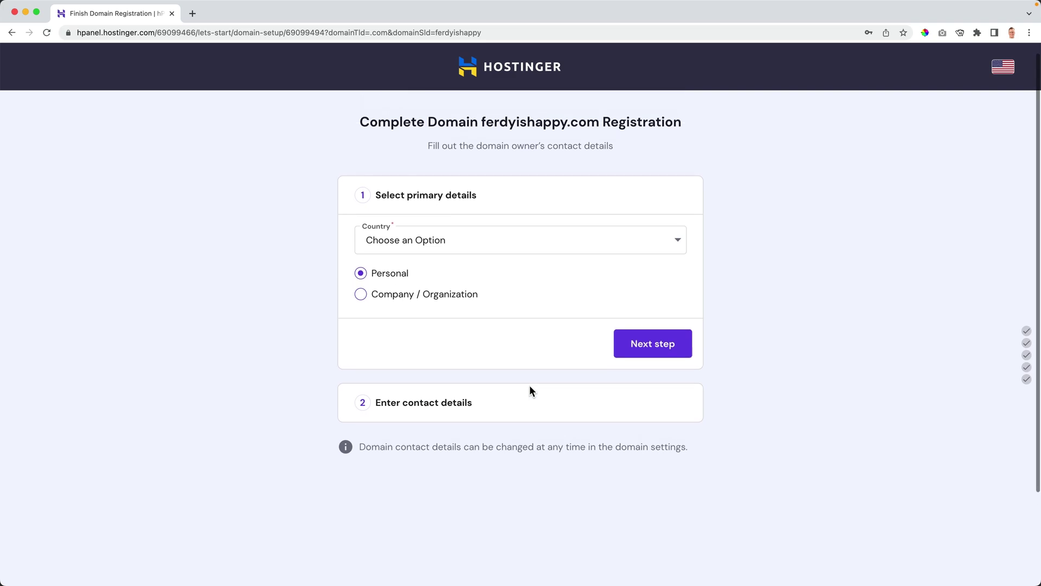
click(444, 237)
click(464, 233)
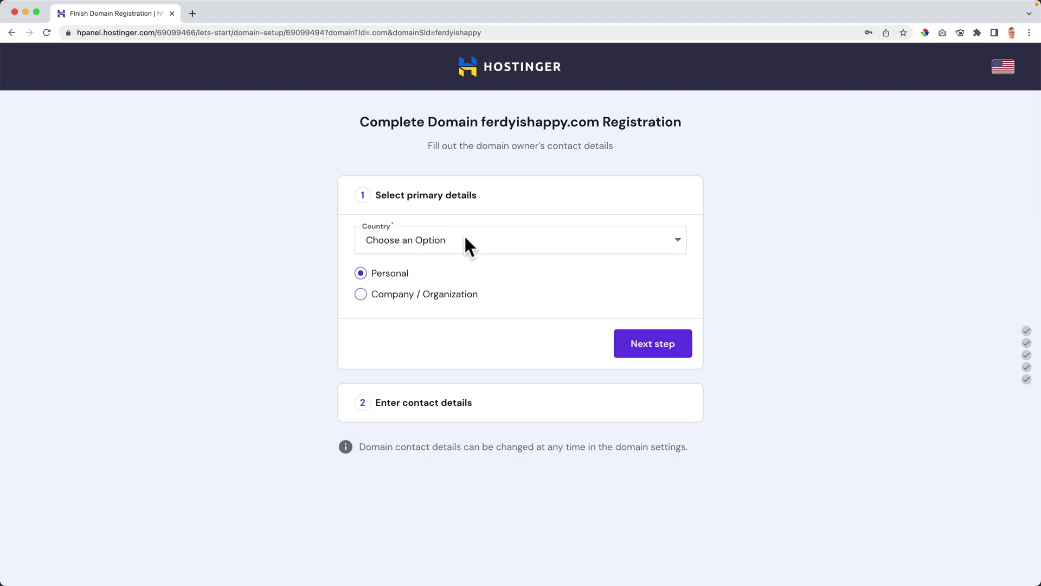
click(463, 233)
text(nrt)
key(BackSpace)
key(BackSpace)
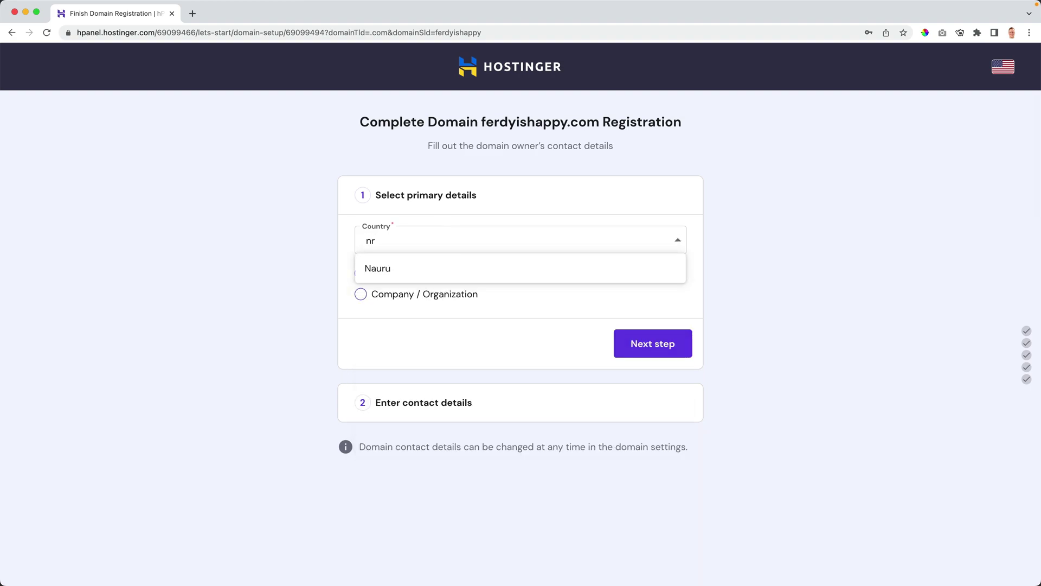
text(ether)
click(437, 266)
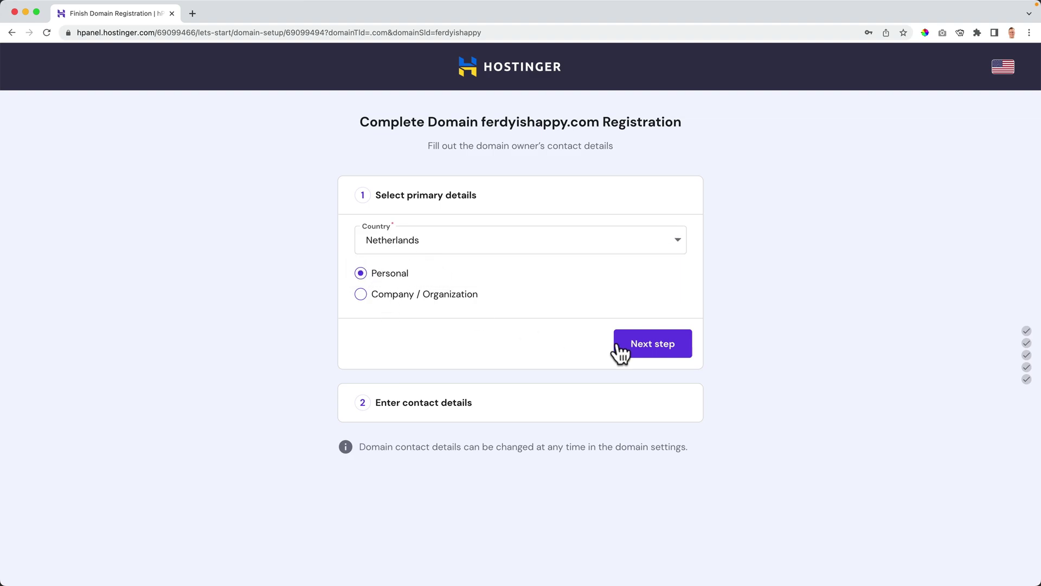
click(656, 347)
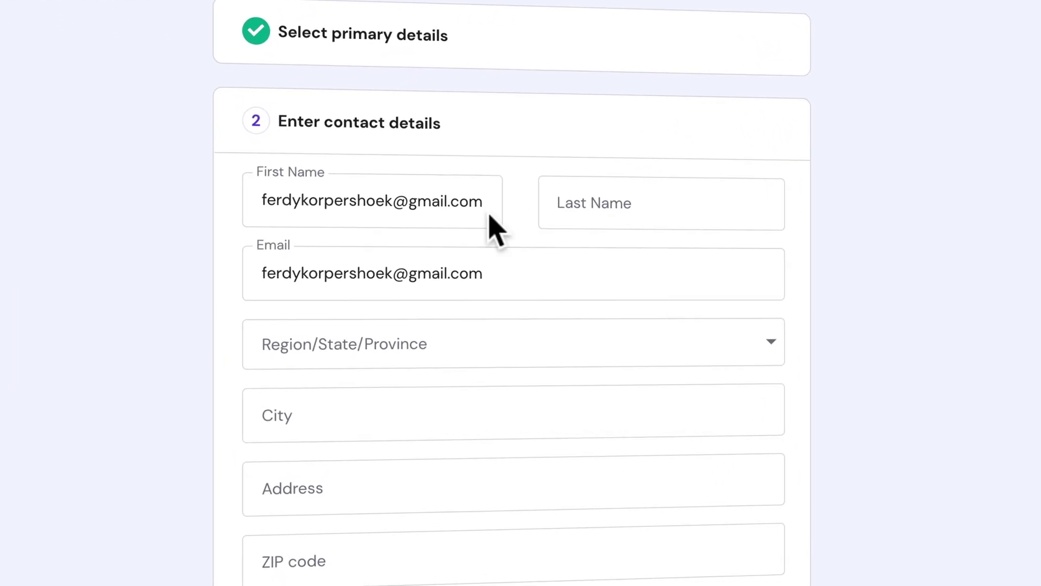
Enter the owner's first and last name and choose Zuid-Holland as the region.
triple_click(389, 209)
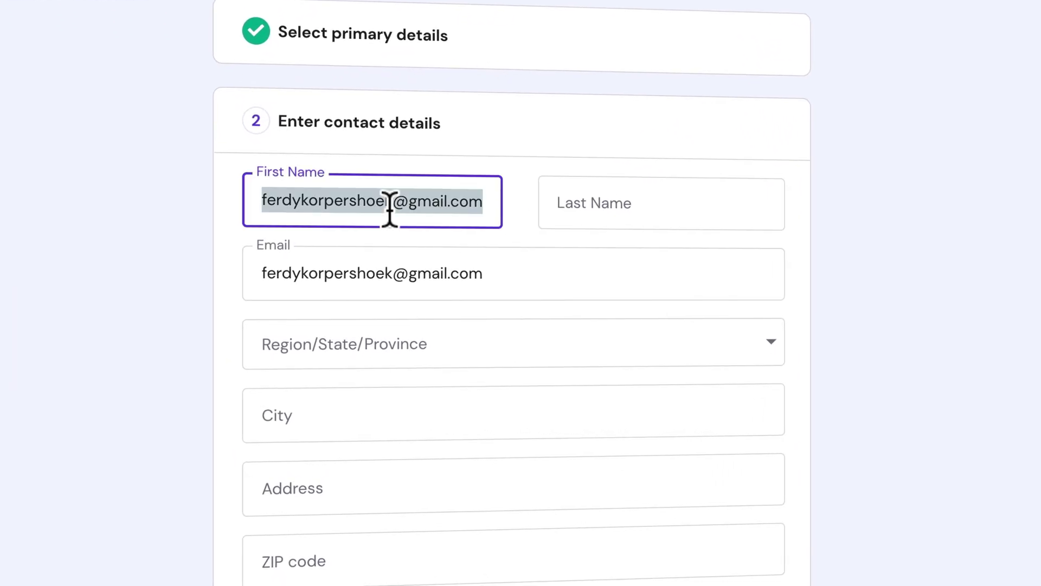
key(Tab)
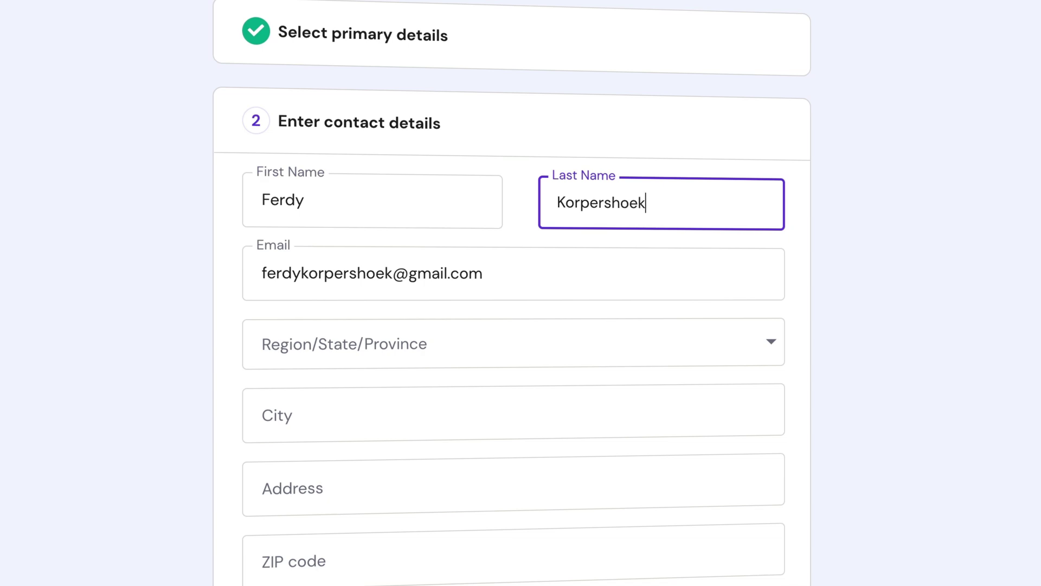
key(Tab)
key(Tab)
key(Down)
text(zu)
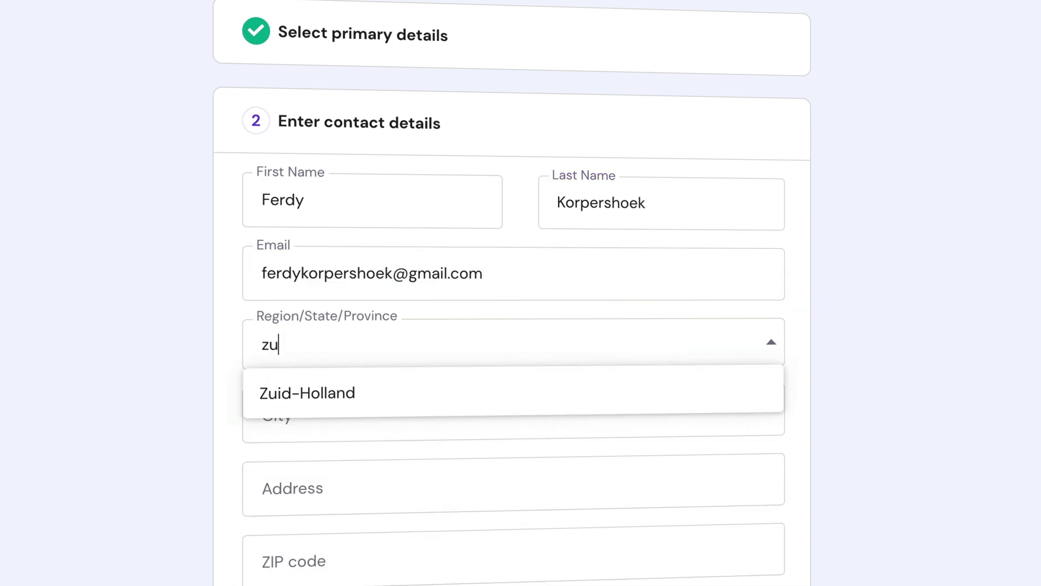
click(367, 394)
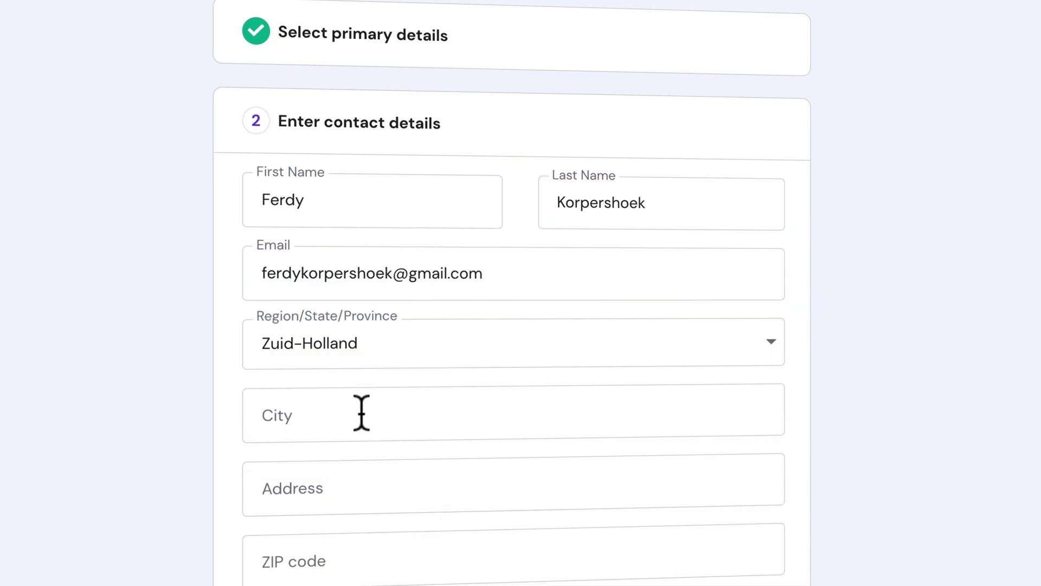
Fill in the owner's city, street address and postal code.
click(360, 411)
text(Maasslu)
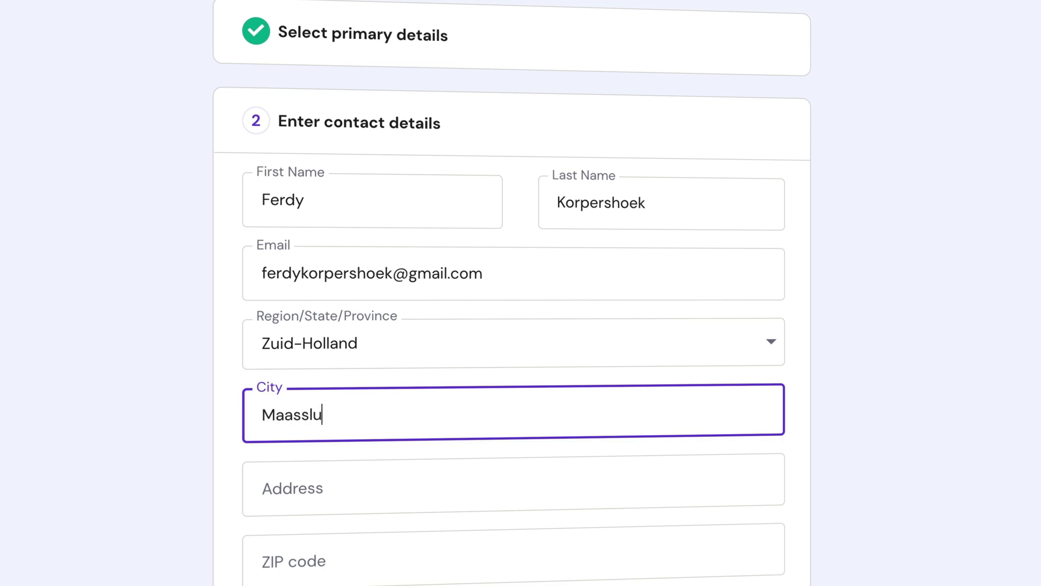
text(is)
key(Tab)
key(Tab)
text(3141)
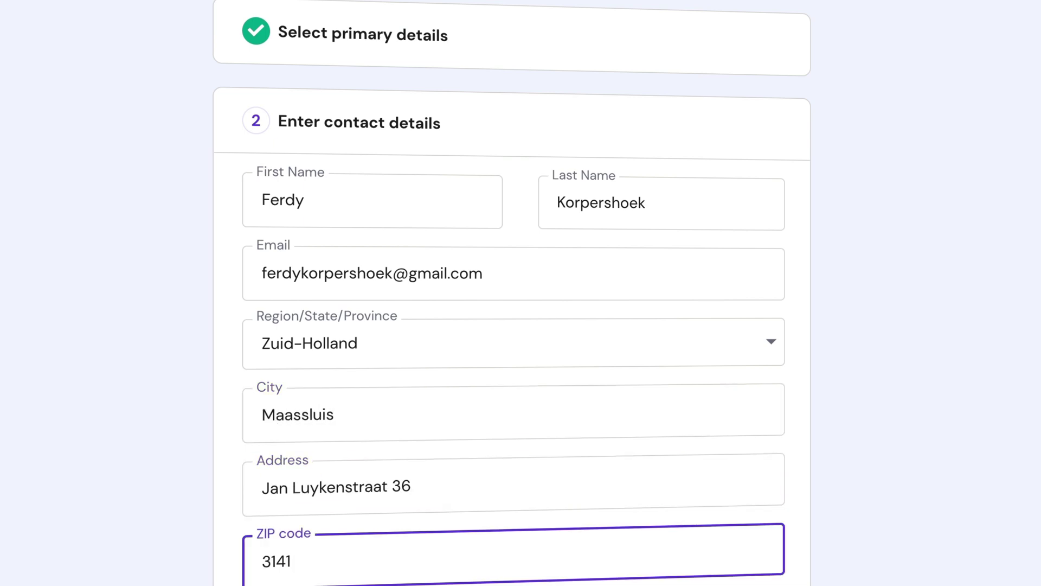
Add the phone number, fix the postal code format, and finish registration.
scroll(414, 395, down, 5)
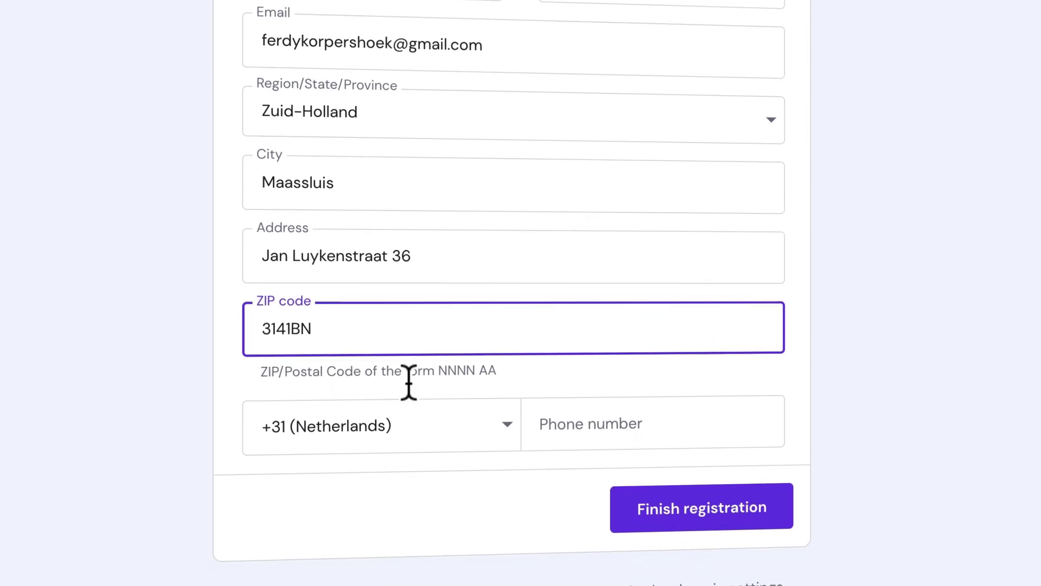
click(588, 402)
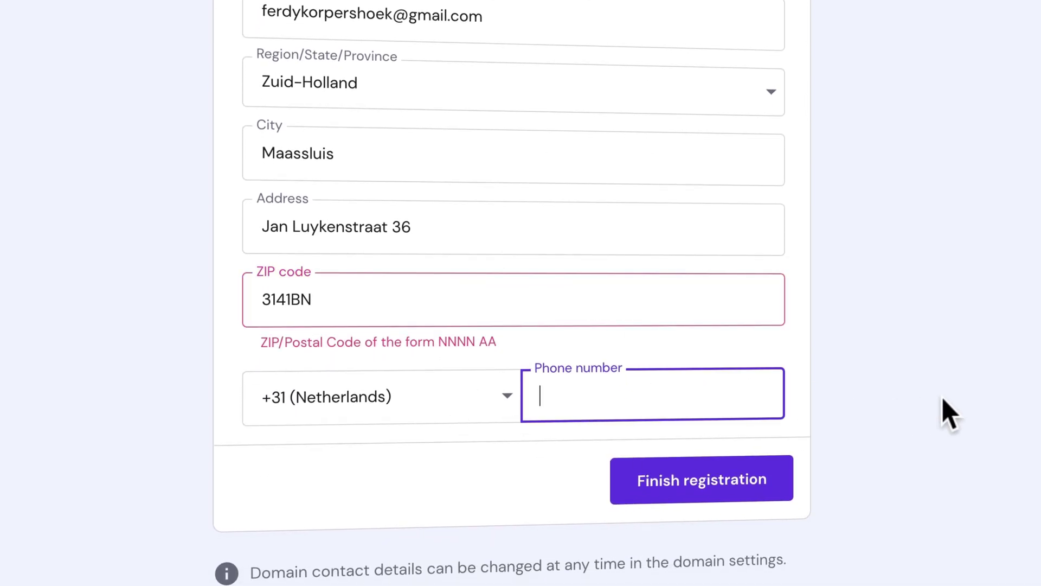
click(293, 299)
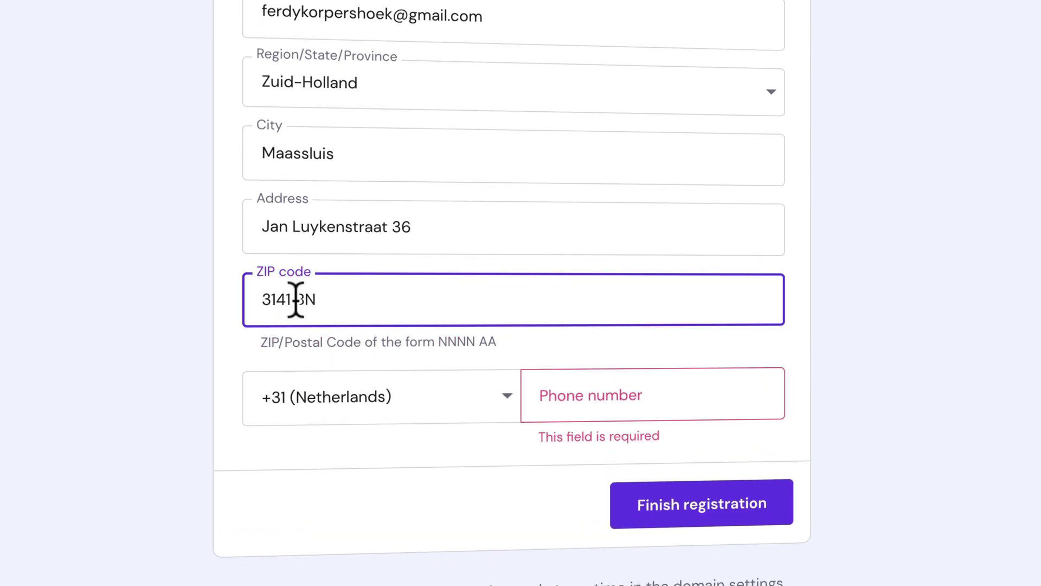
click(597, 400)
key(ctrl+v)
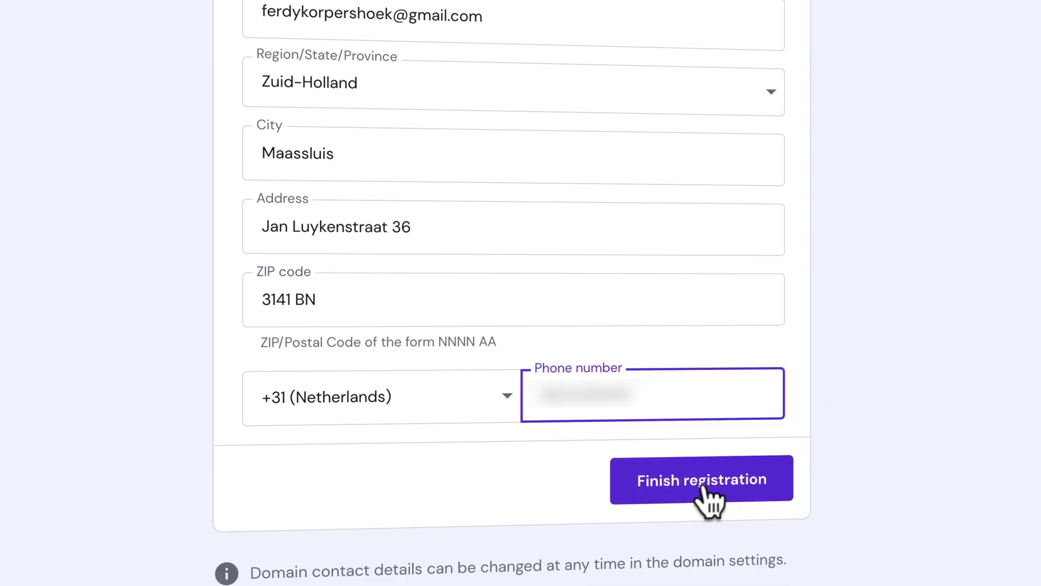
click(703, 487)
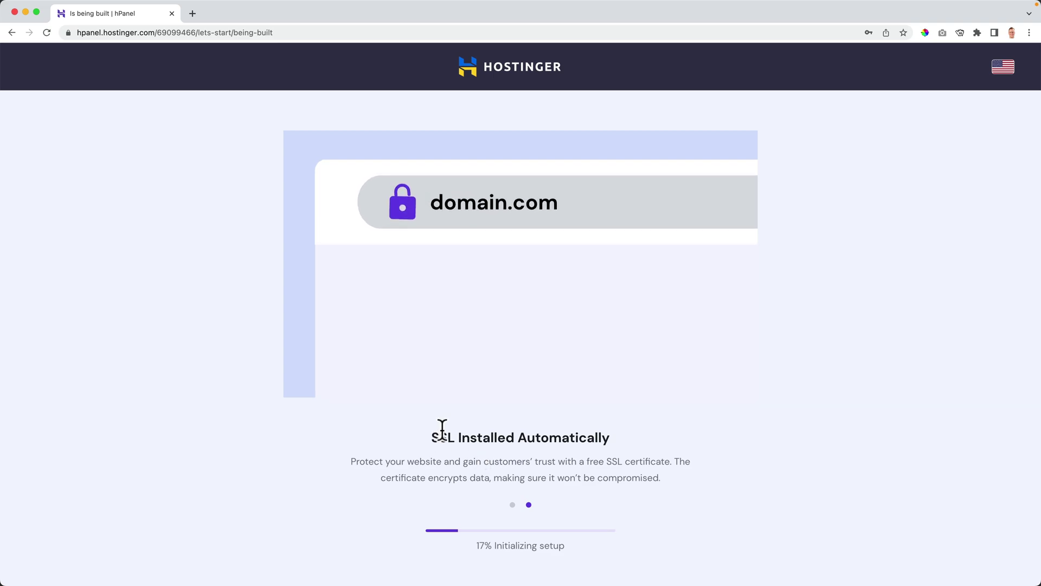
Wait for setup to complete, then open the new site via Edit Website.
click(70, 33)
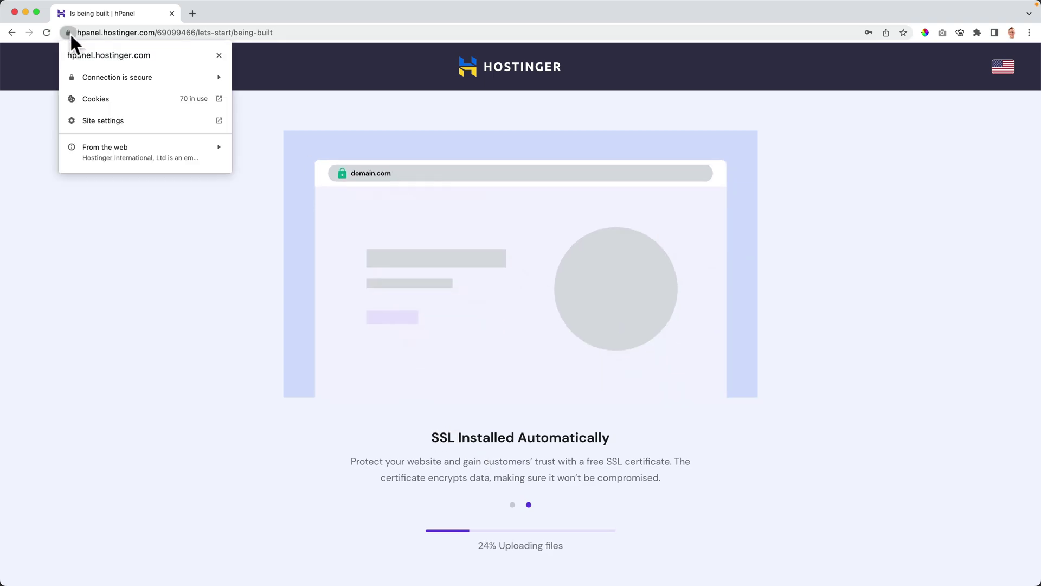
click(69, 31)
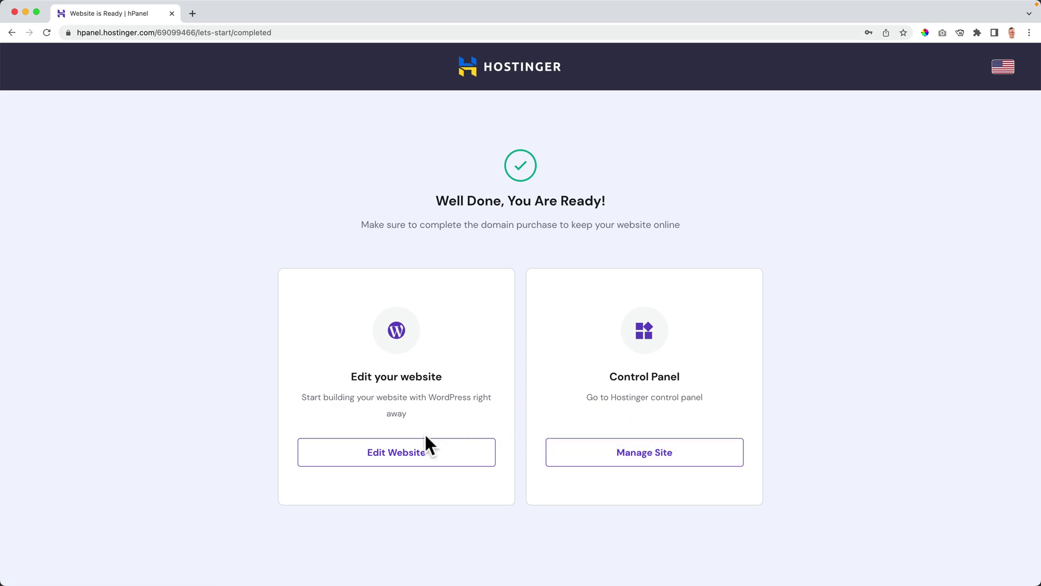
click(388, 457)
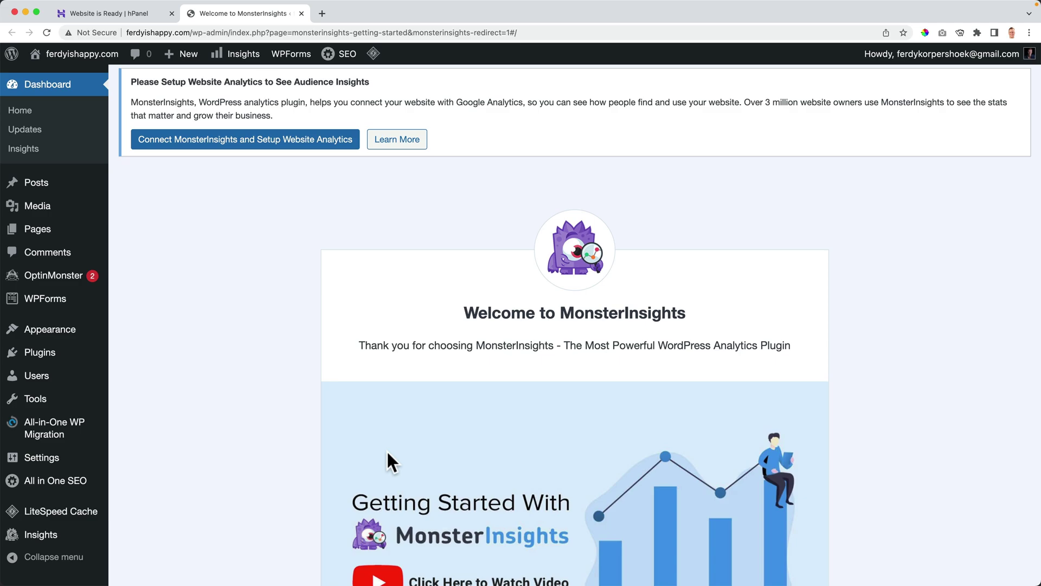
Scroll through the MonsterInsights welcome page in the ferdyishappy.com WordPress admin.
scroll(282, 314, down, 10)
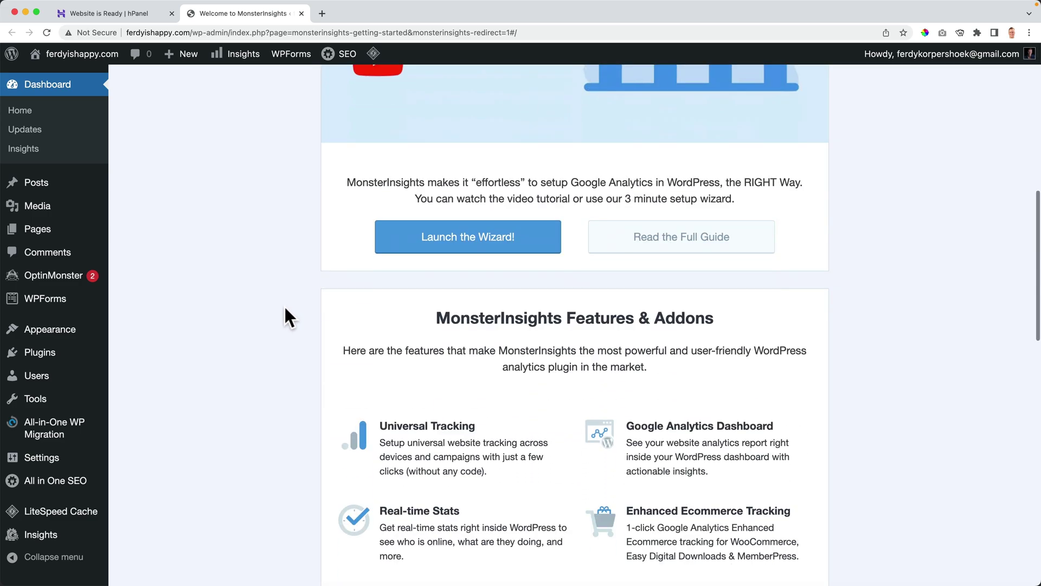
scroll(284, 304, down, 8)
Review the list of installed WordPress plugins.
scroll(274, 325, up, 20)
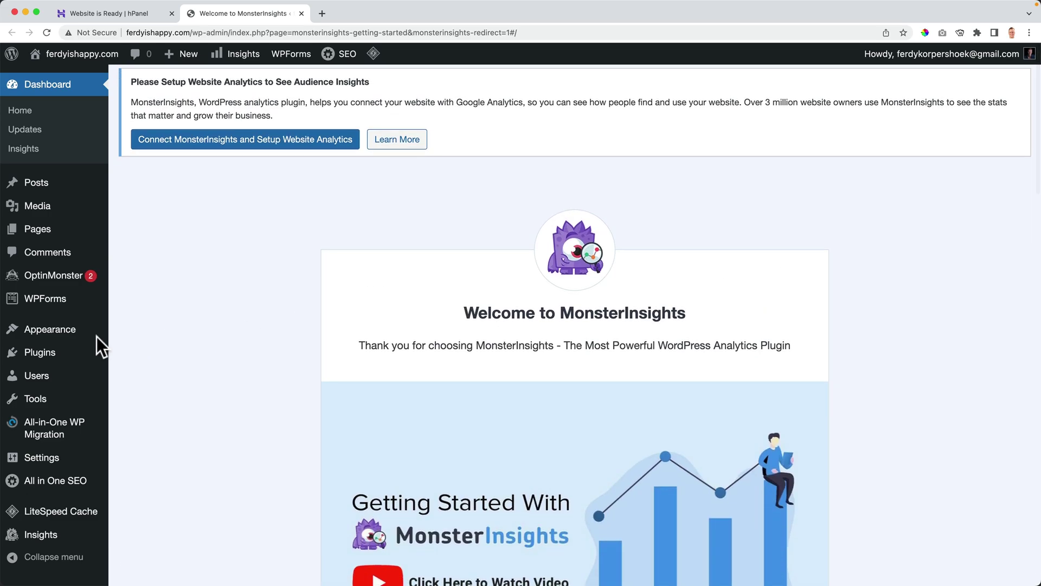
click(45, 355)
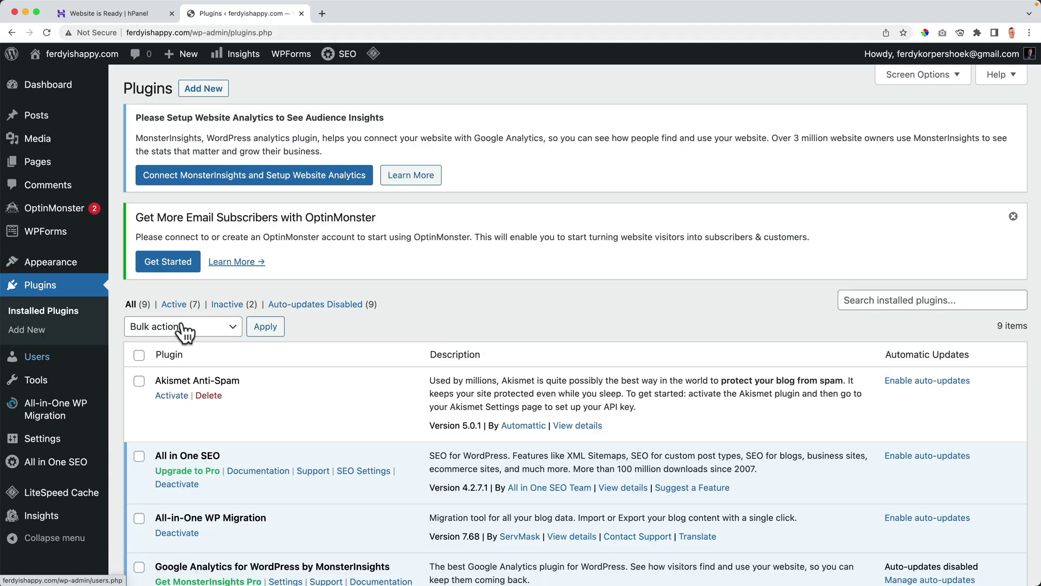
scroll(365, 278, down, 8)
scroll(364, 278, up, 3)
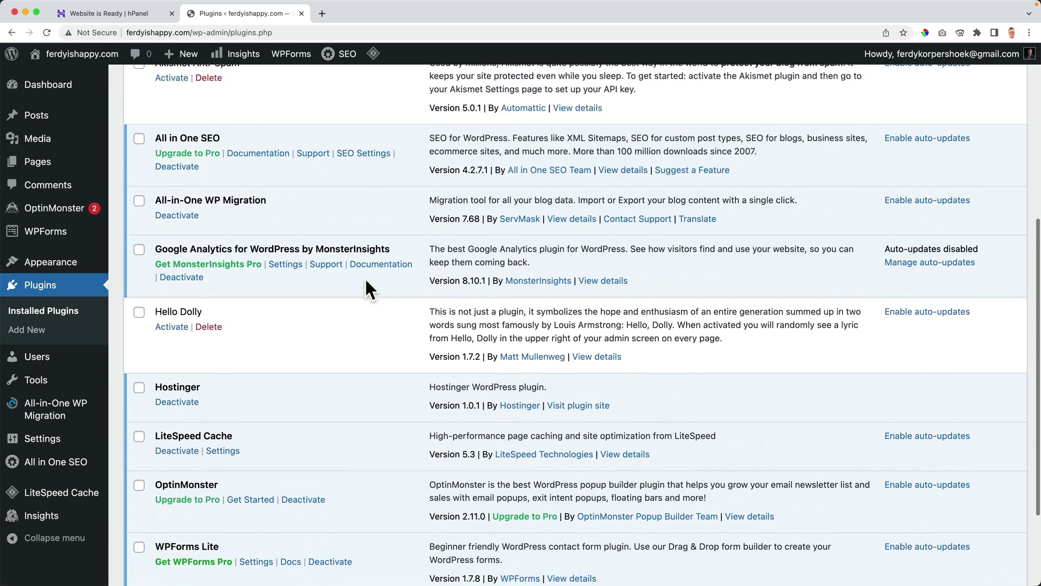
scroll(366, 281, up, 6)
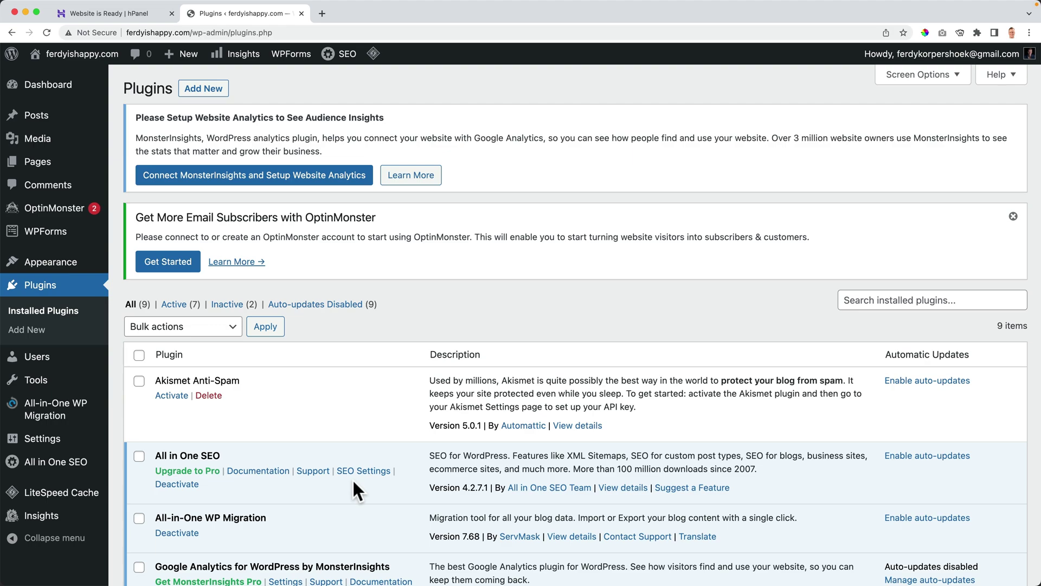
Visit the live ferdyishappy.com site and scroll through it.
click(79, 57)
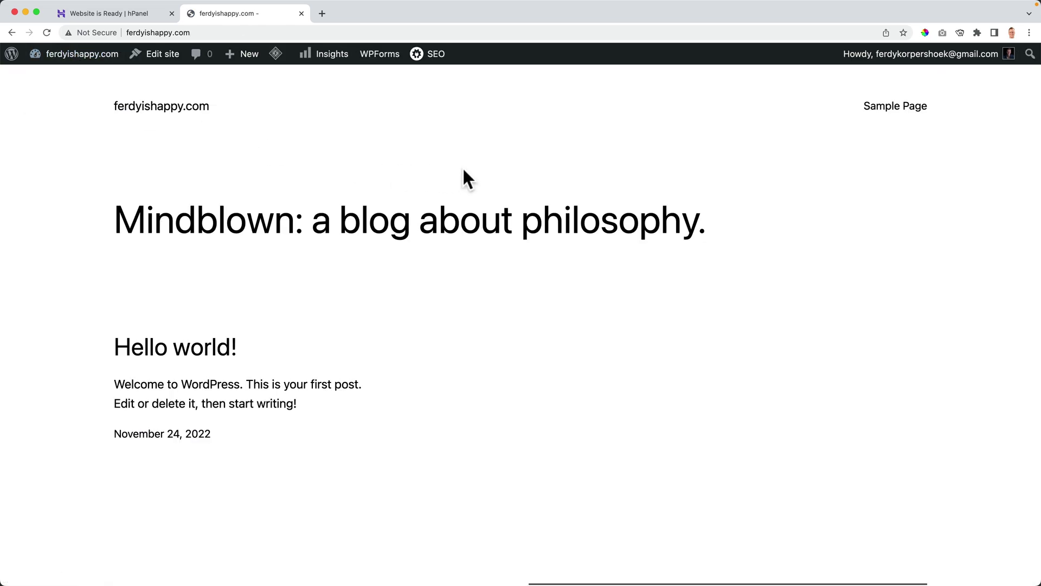
scroll(463, 174, down, 4)
scroll(463, 174, up, 4)
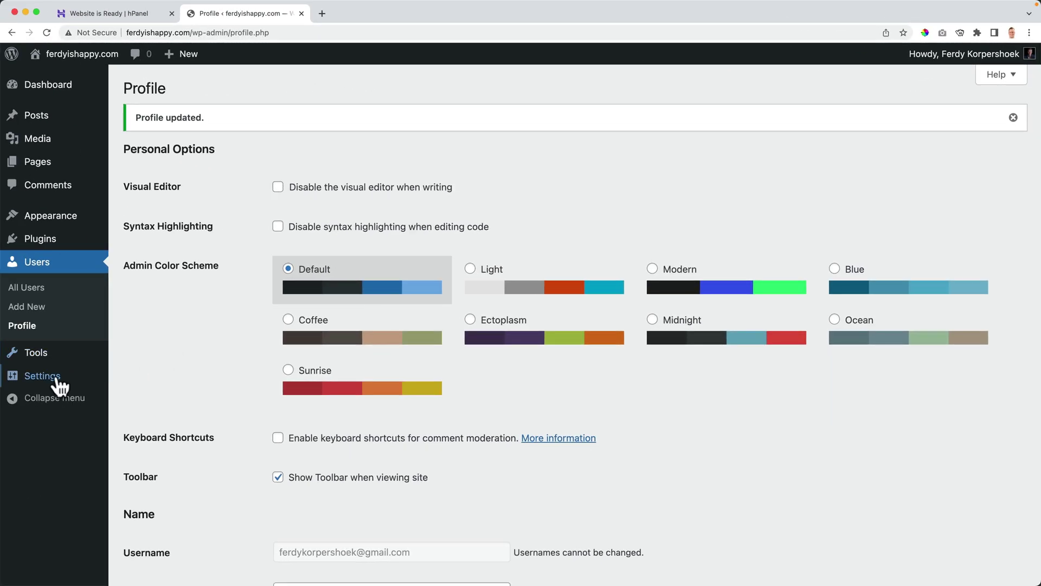
Switch the permalink structure from Plain to Post name and save the settings.
mouse_move(57, 384)
click(144, 473)
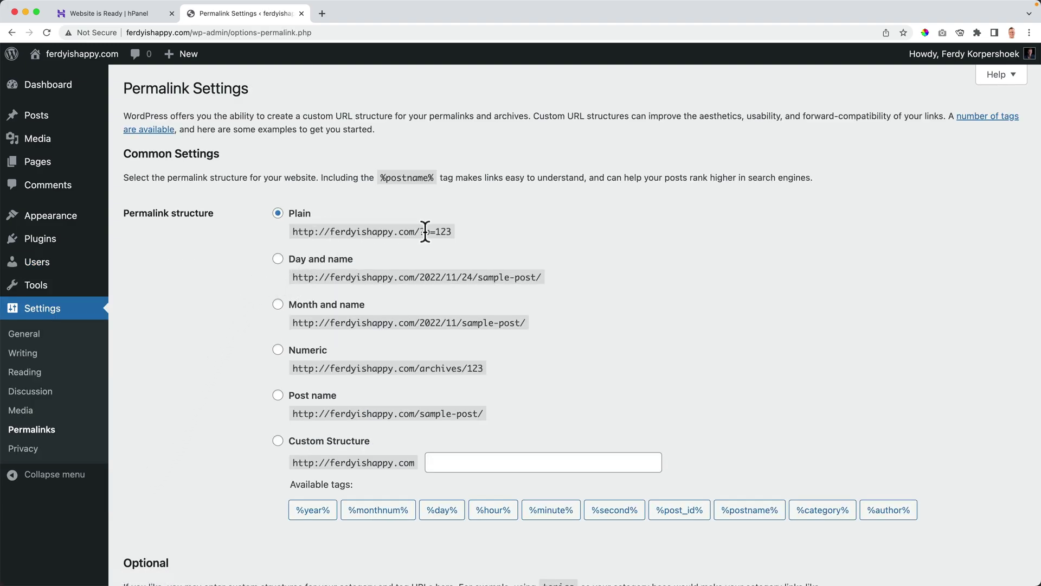
drag(421, 231, 451, 231)
click(279, 396)
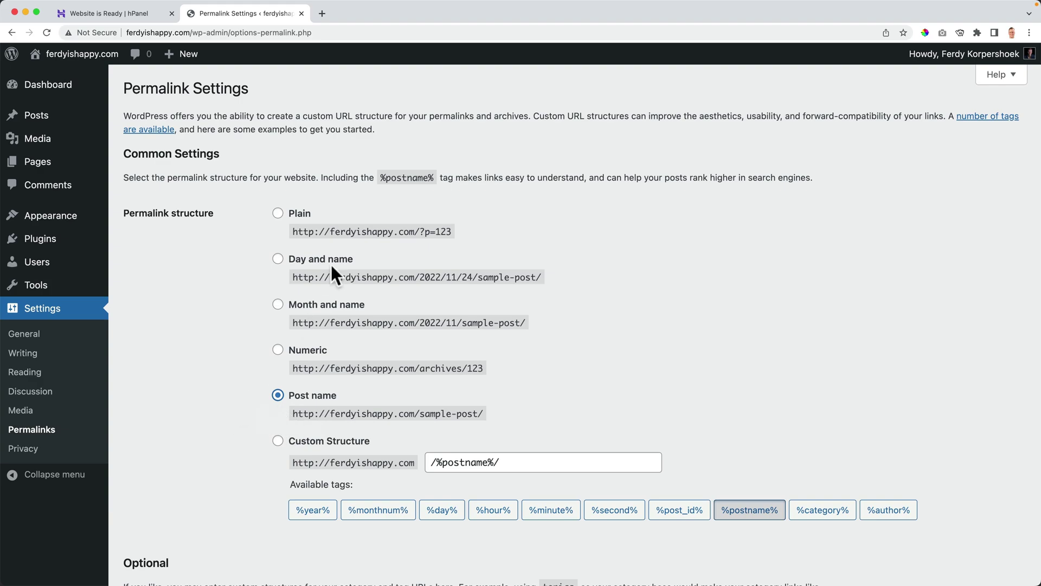
drag(420, 232, 450, 232)
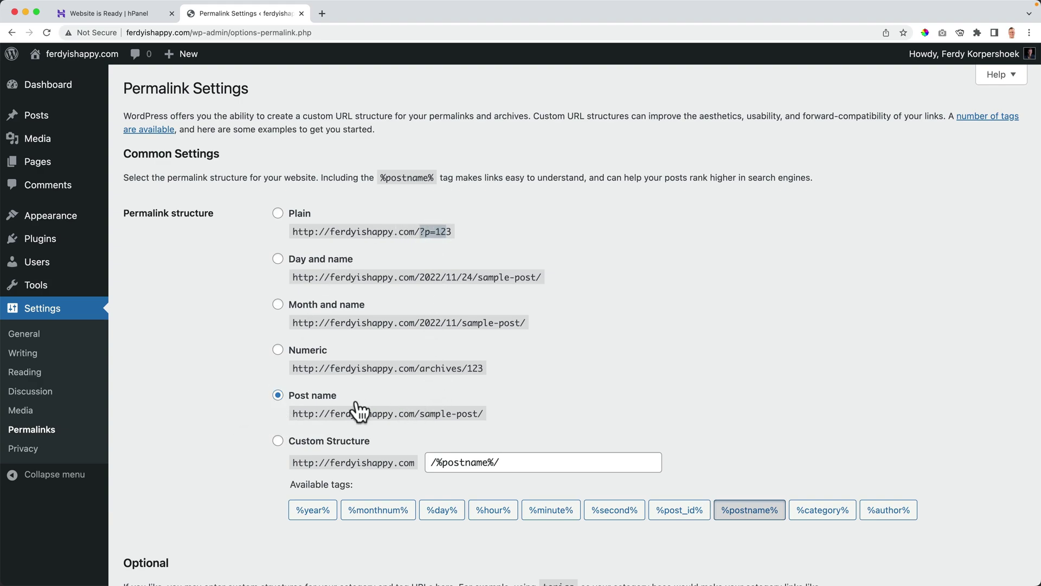
drag(302, 411, 524, 412)
click(523, 413)
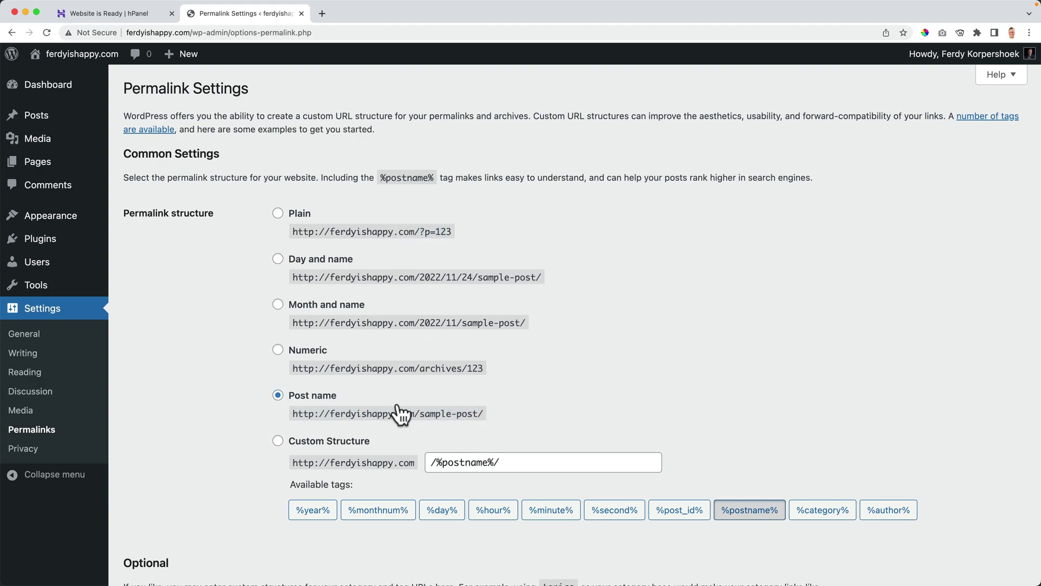
scroll(240, 395, down, 5)
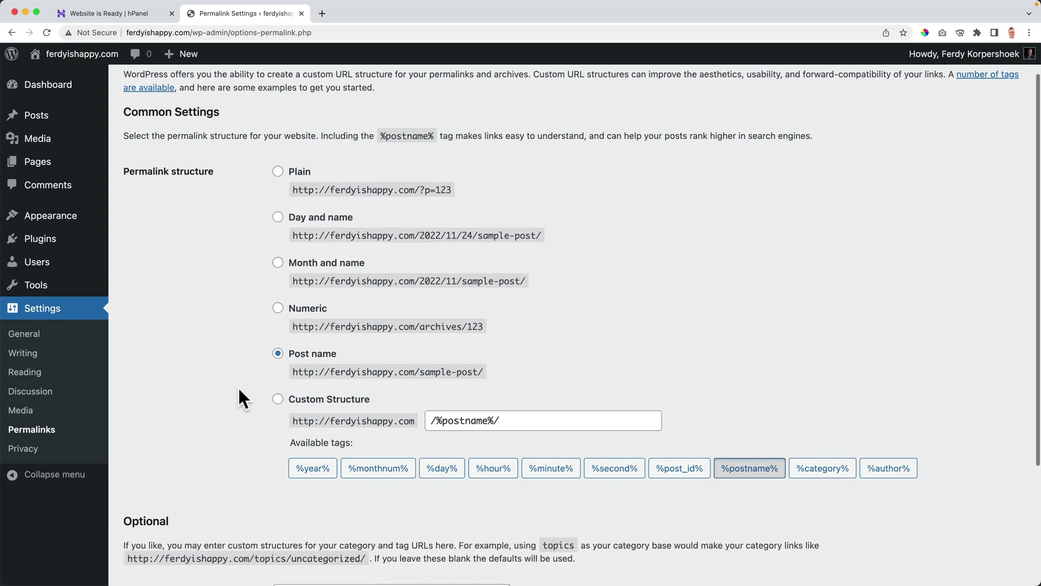
click(172, 516)
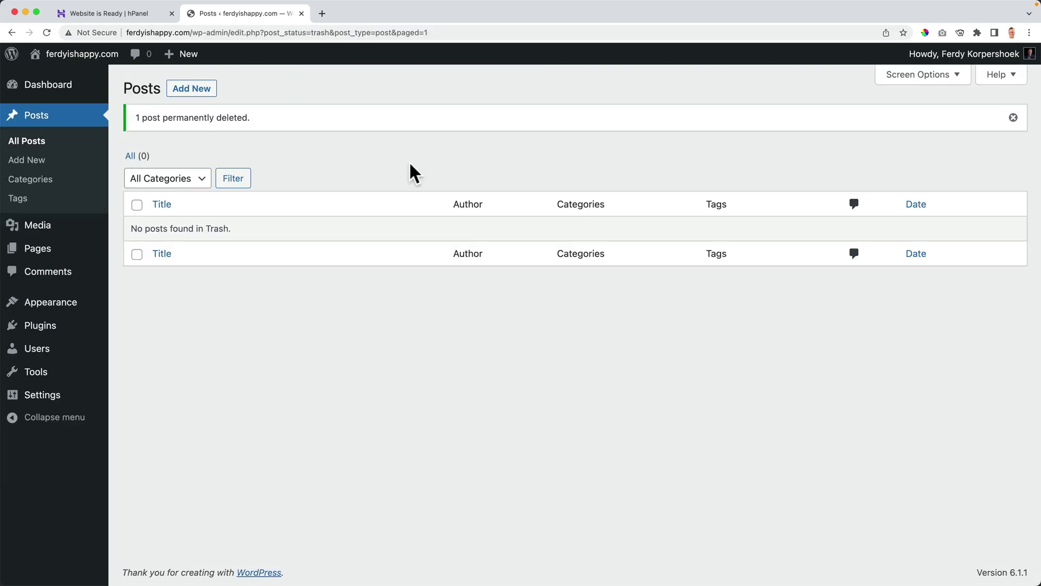
In General Settings, change the WordPress Address and Site Address to https.
click(87, 61)
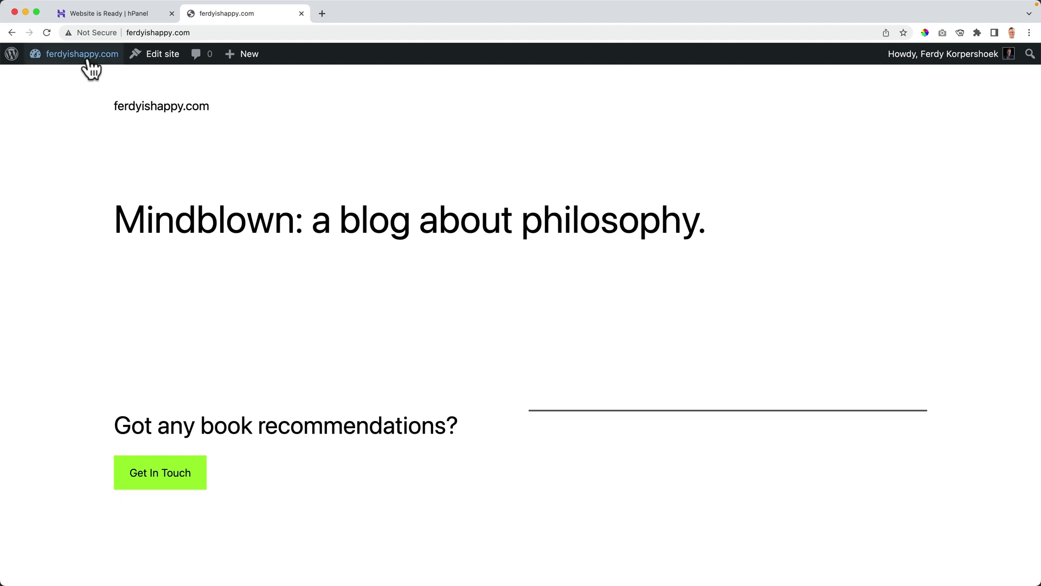
mouse_move(91, 68)
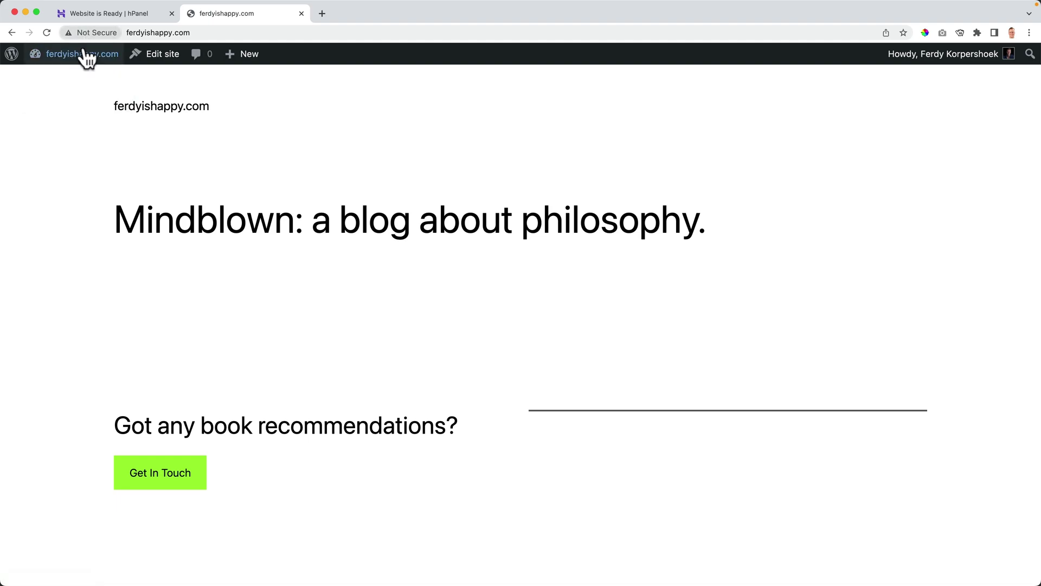
click(86, 61)
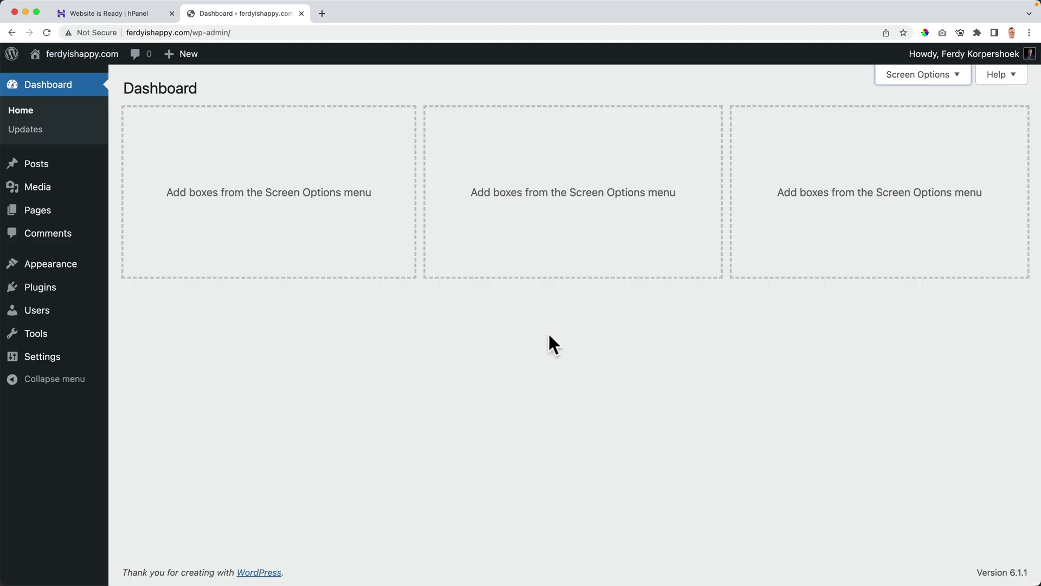
mouse_move(77, 358)
click(146, 364)
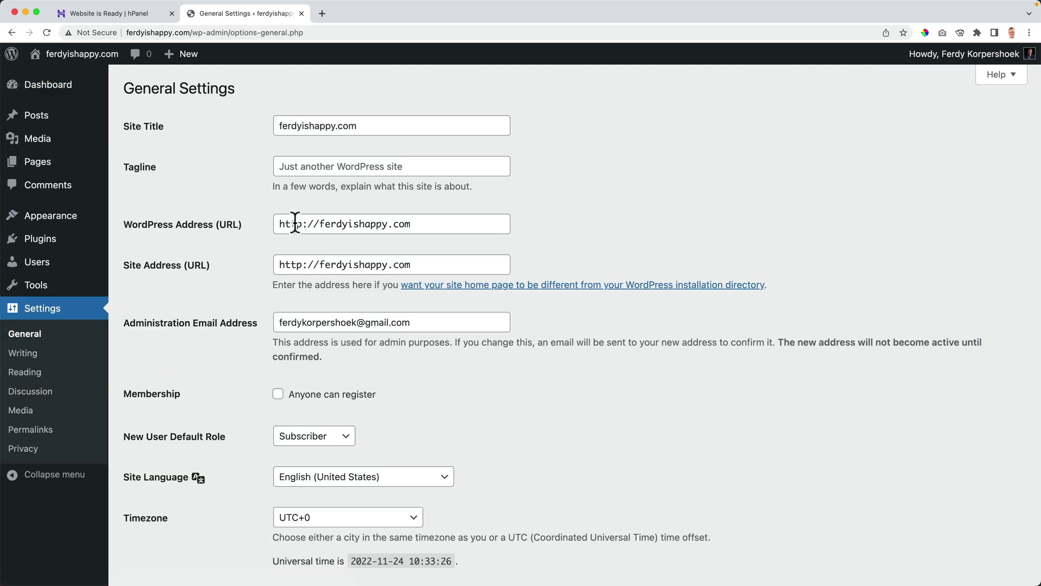
click(302, 224)
text(s)
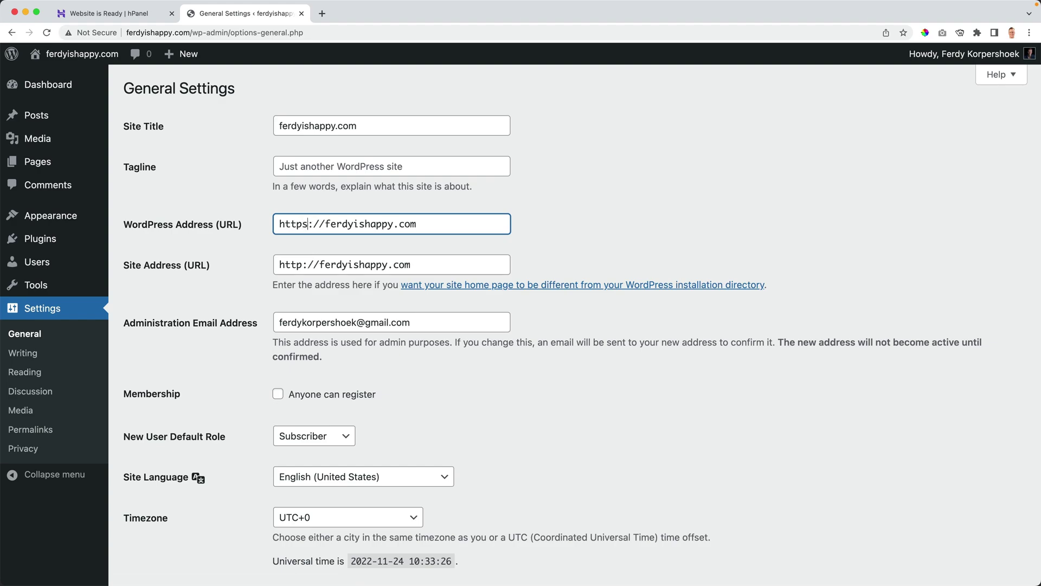
click(301, 265)
text(s)
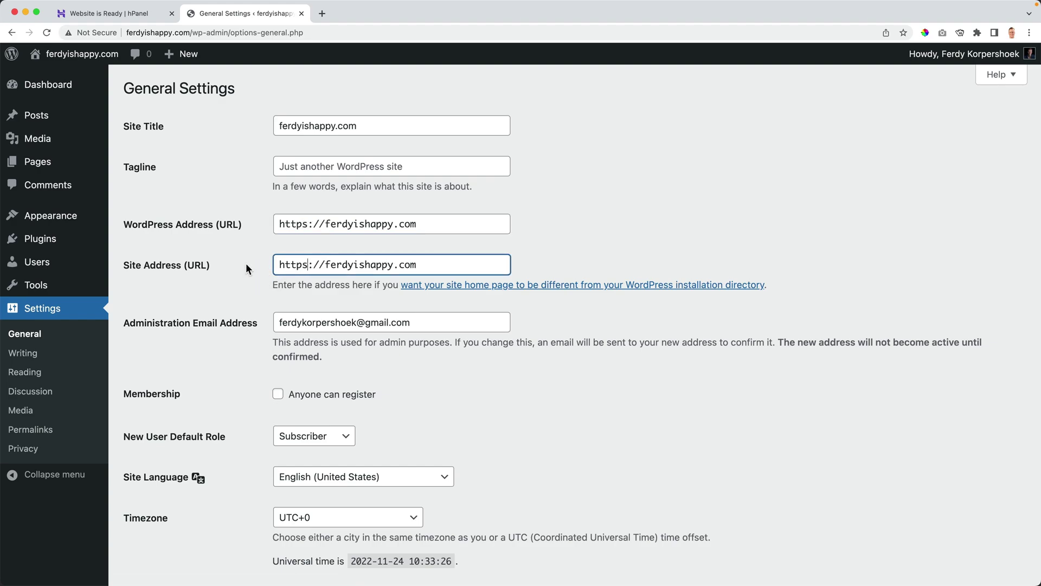
Set the timezone to Amsterdam, time format to uppercase AM/PM, and save.
scroll(246, 263, down, 3)
scroll(247, 266, down, 1)
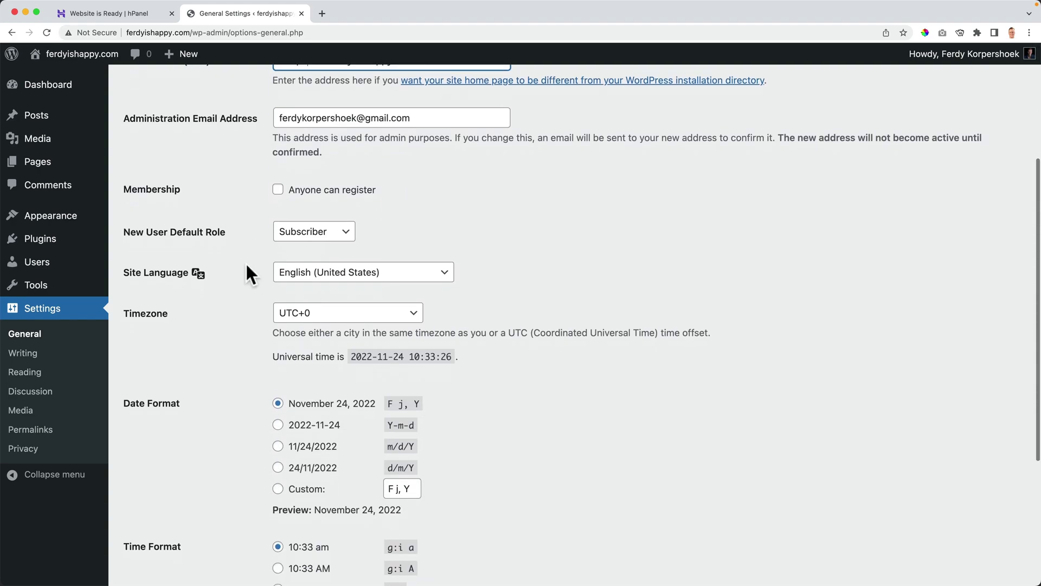
click(314, 285)
text(ams)
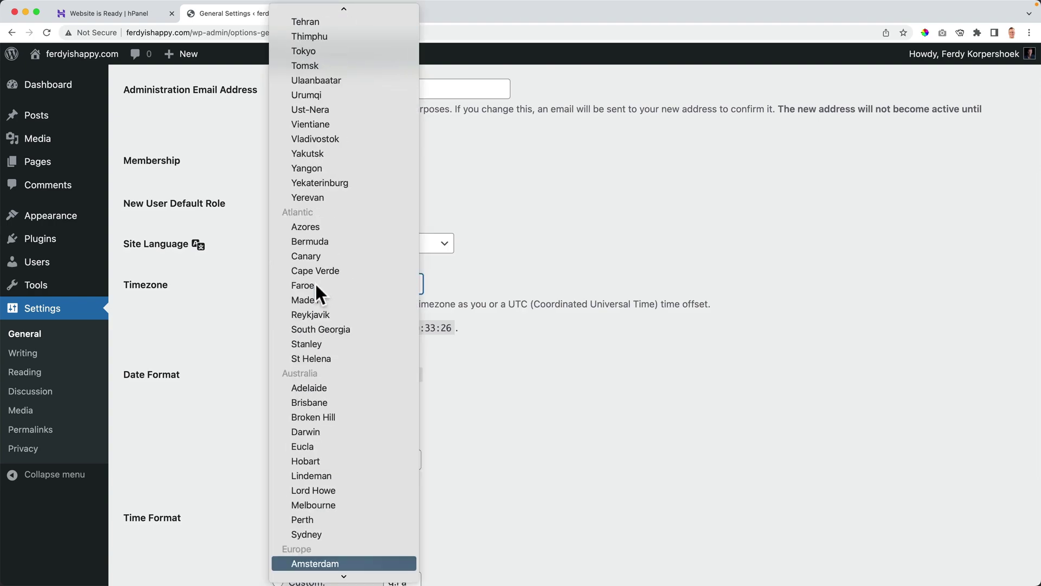
scroll(317, 289, down, 5)
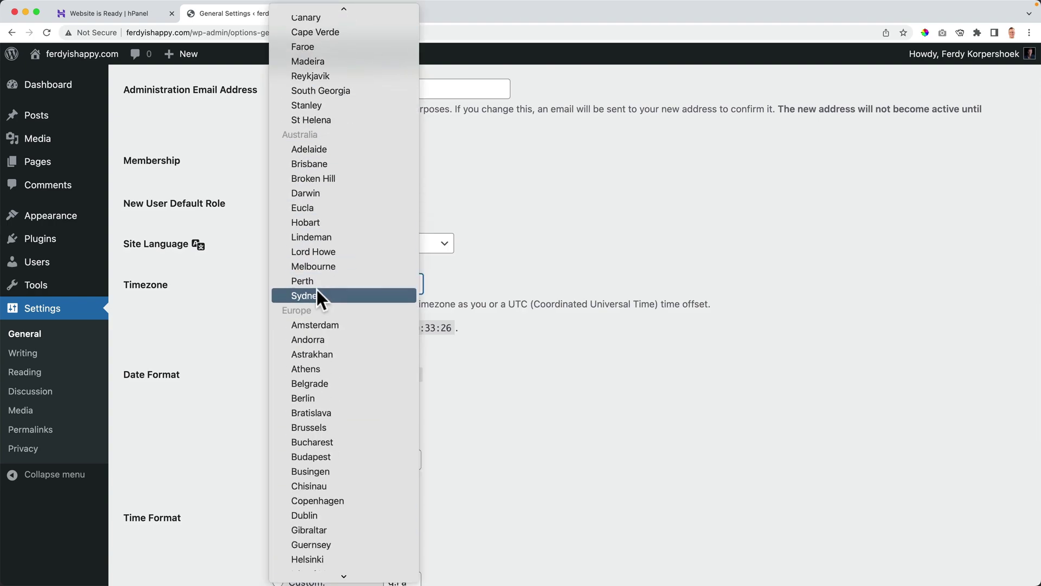
click(319, 324)
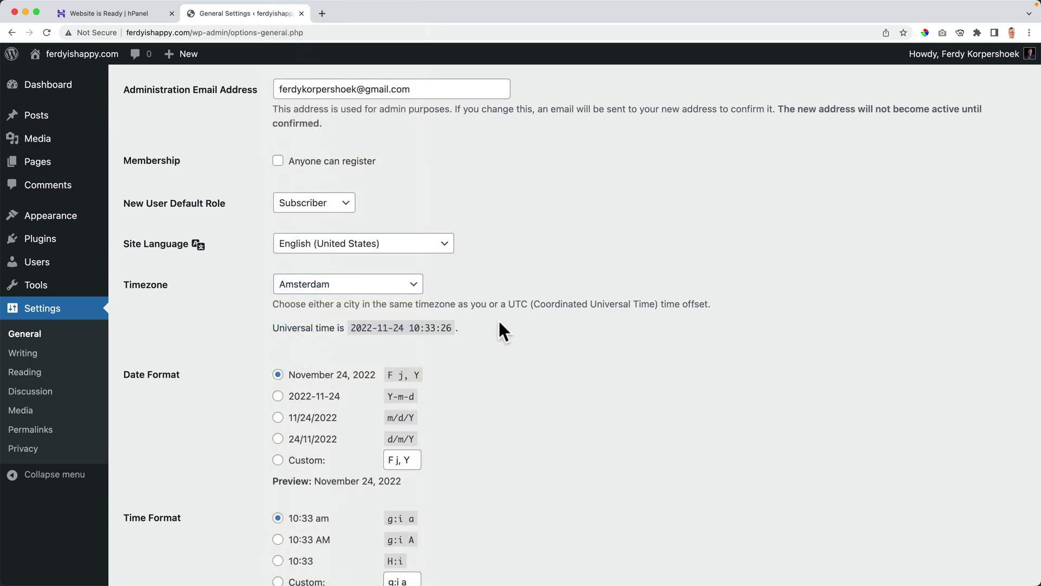
scroll(486, 332, down, 3)
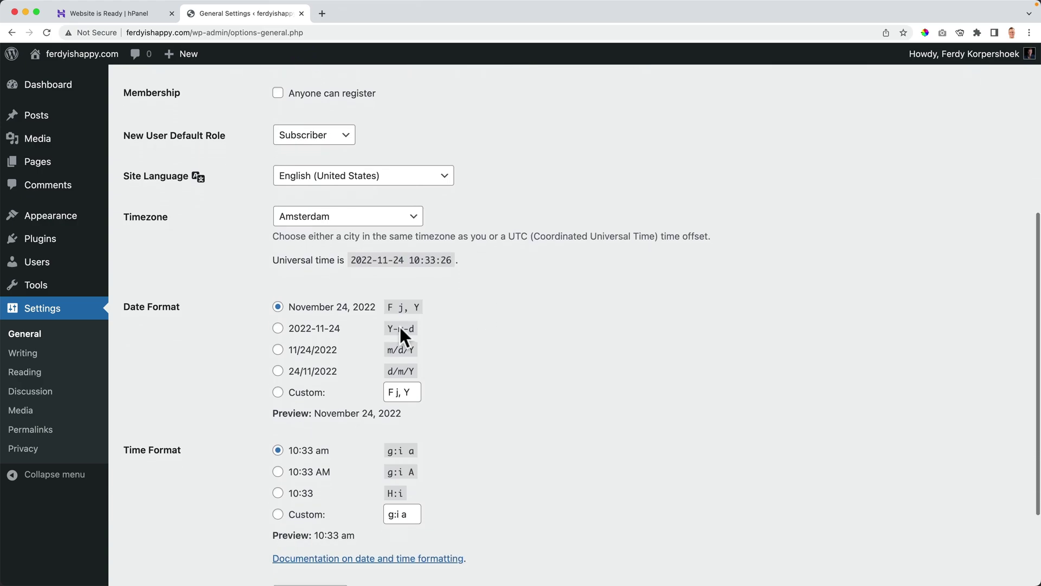
scroll(303, 316, down, 2)
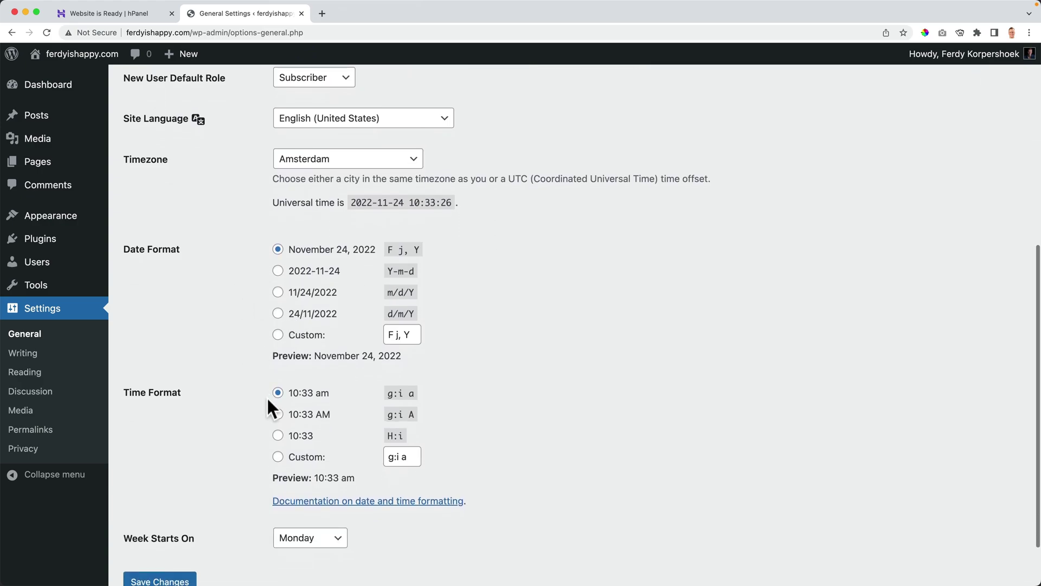
click(278, 415)
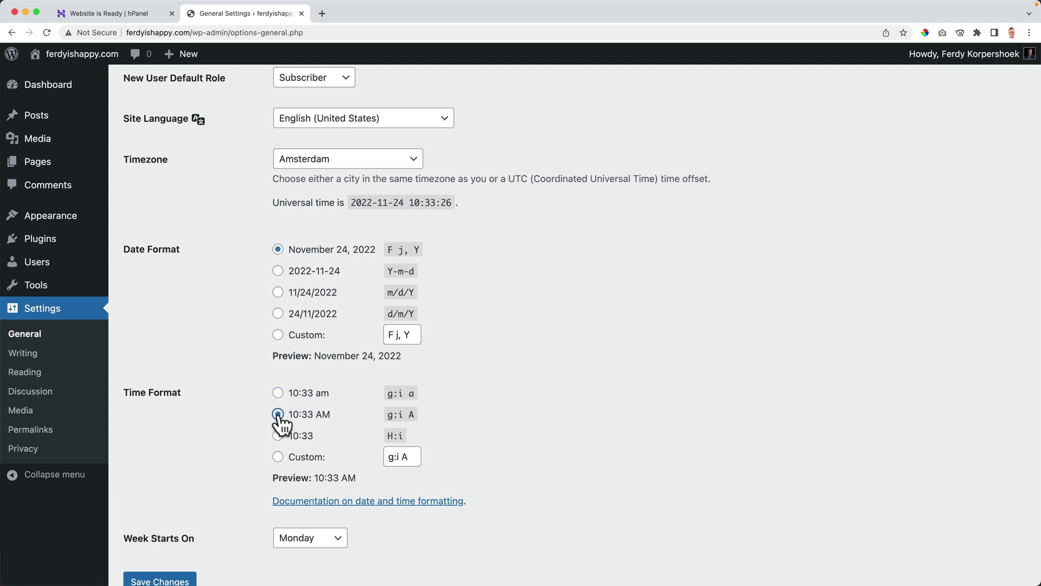
scroll(183, 374, down, 3)
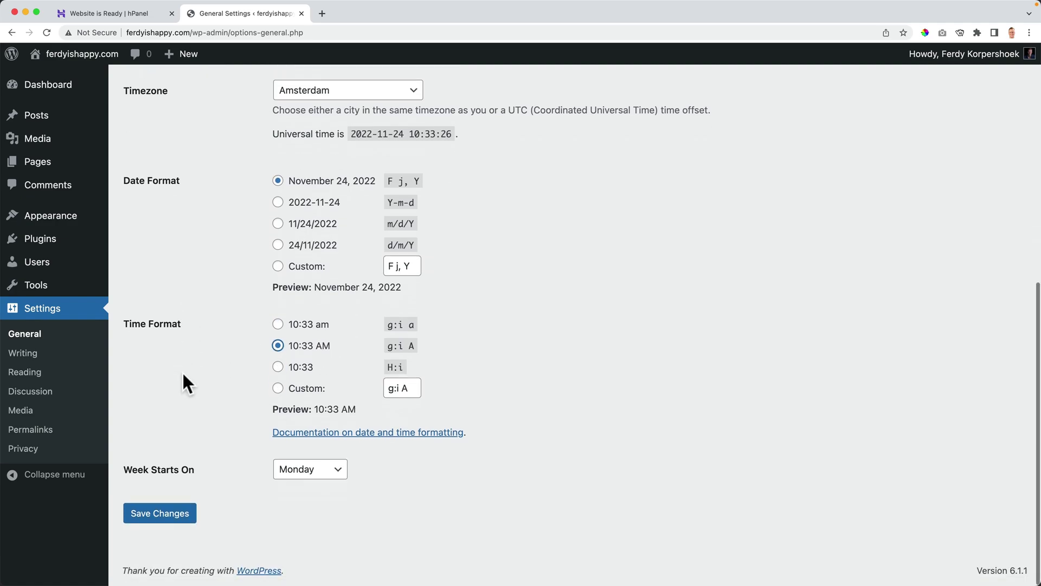
click(161, 514)
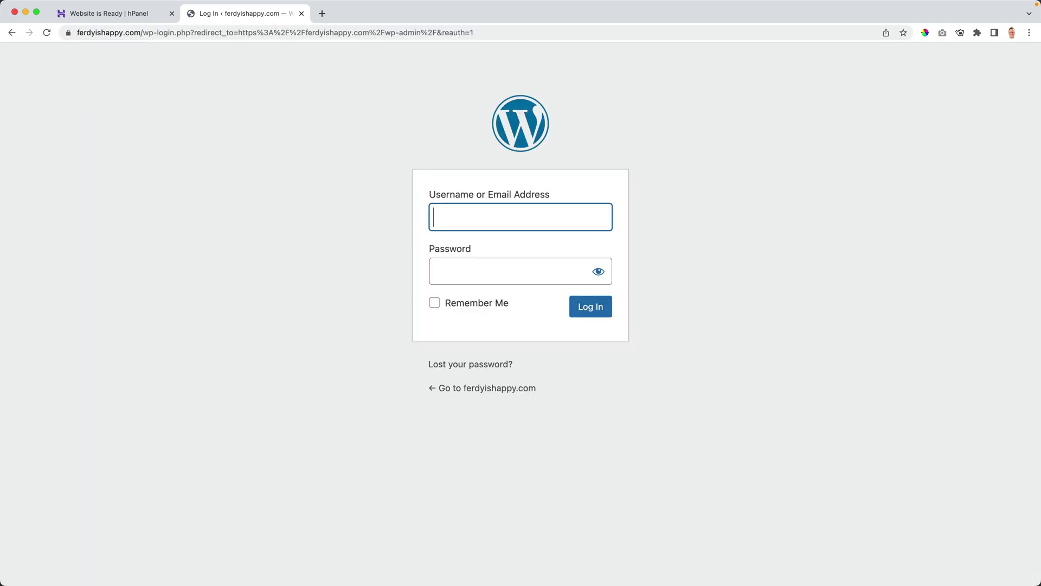
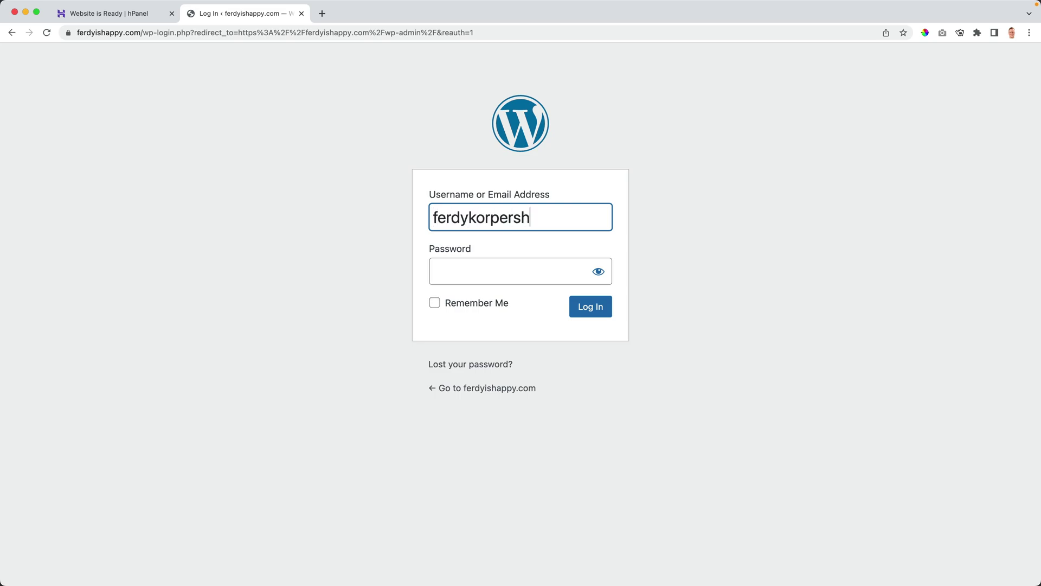
Enter the admin e-mail address as the username on the WordPress login screen.
key(Tab)
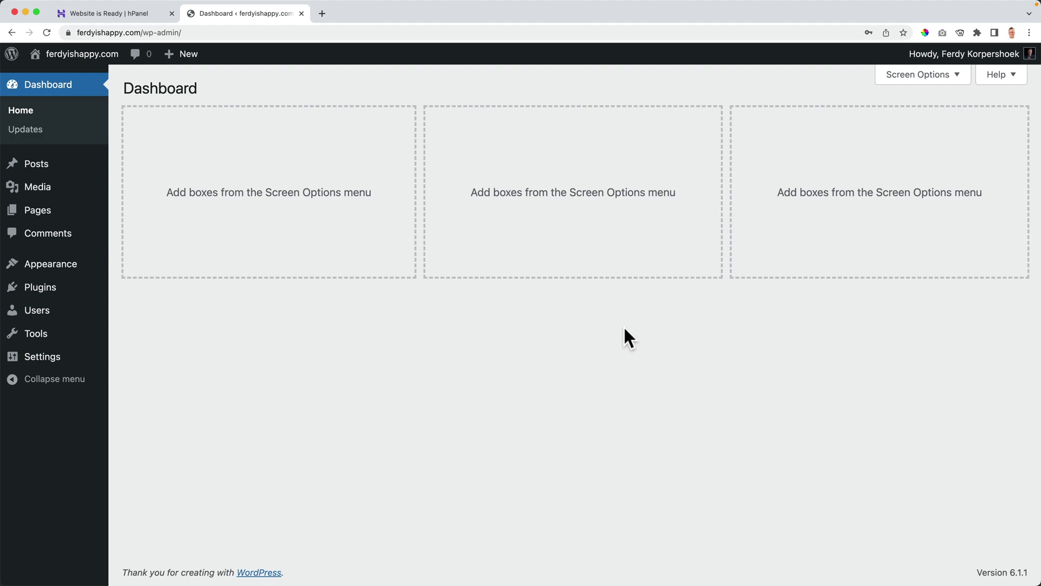
Read the Titan welcome email in Gmail in a new tab, then return to the hPanel ready page.
click(322, 14)
text(gmai)
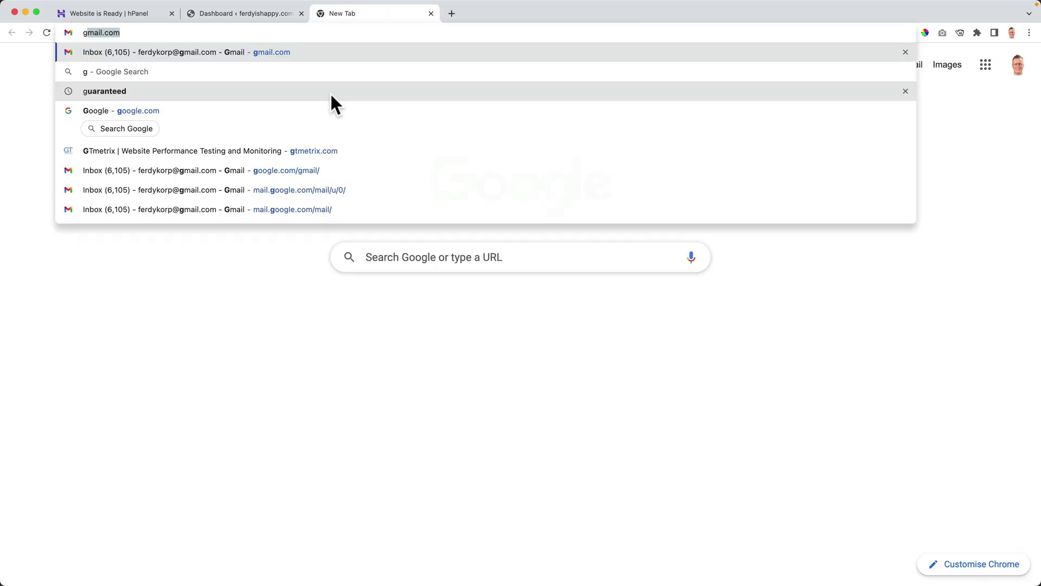
text(l.com)
key(Return)
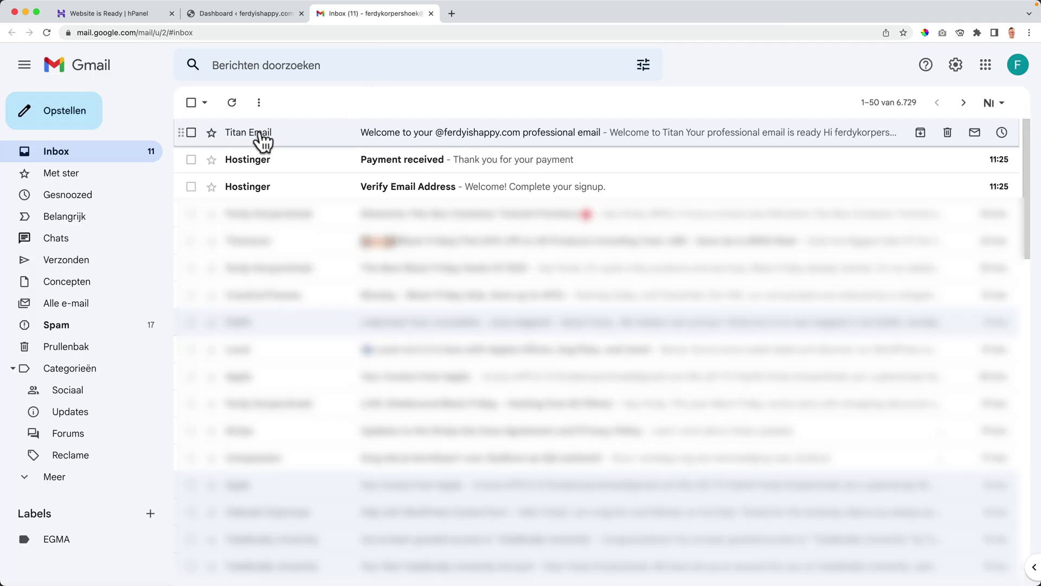
click(260, 133)
scroll(499, 316, down, 3)
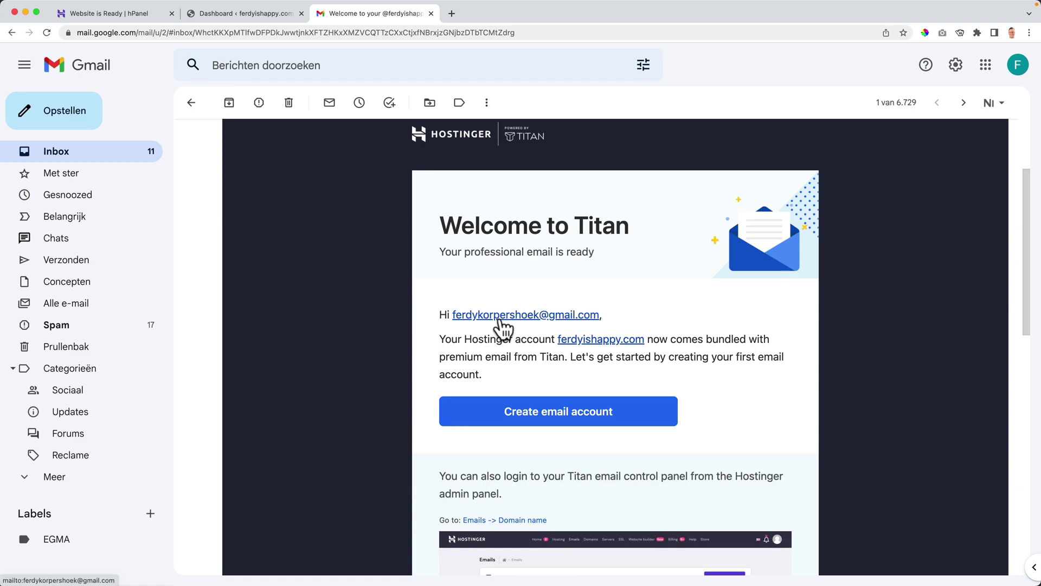
click(126, 13)
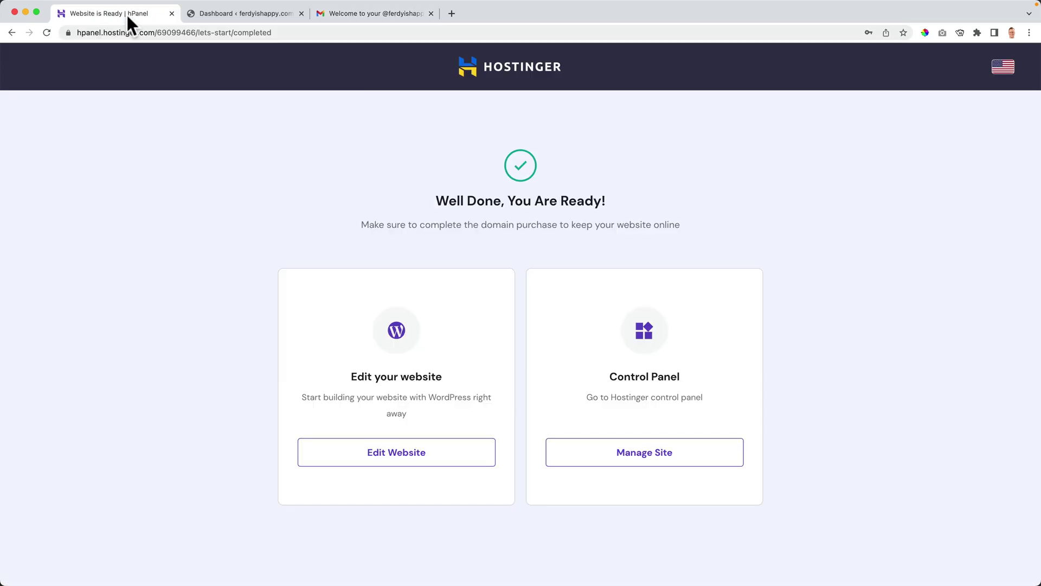
click(615, 458)
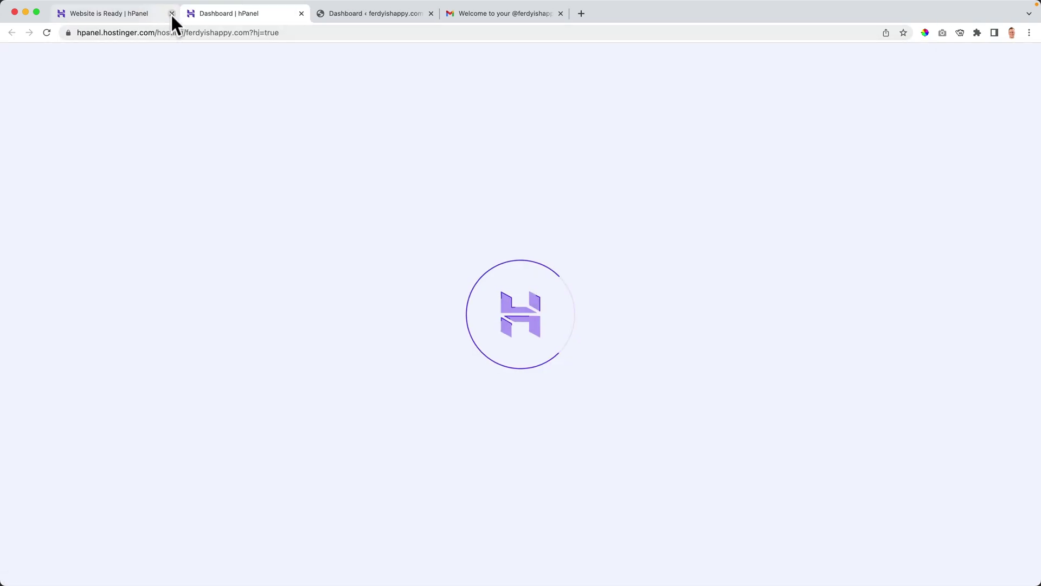
click(172, 13)
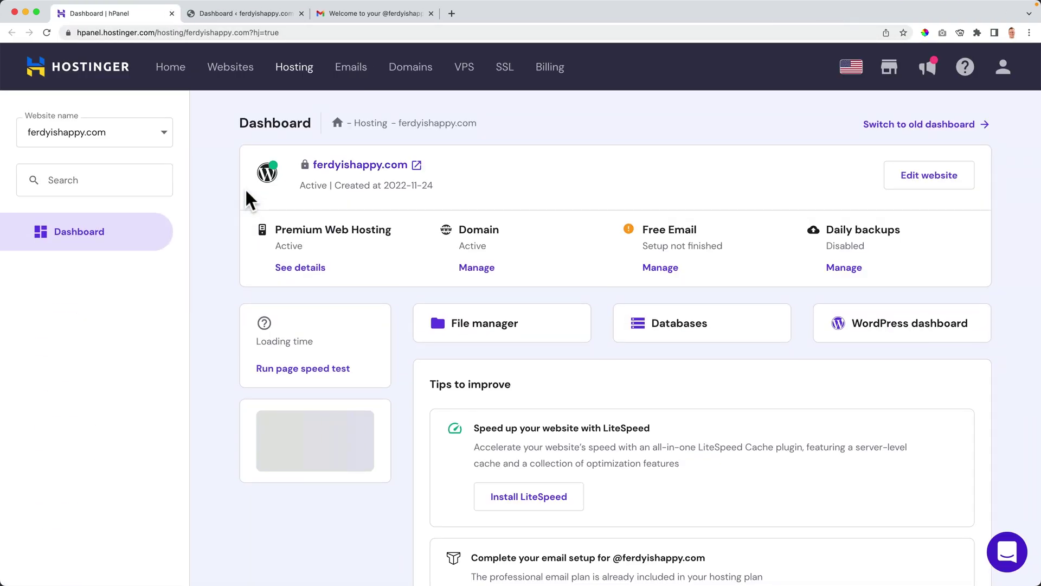
click(352, 70)
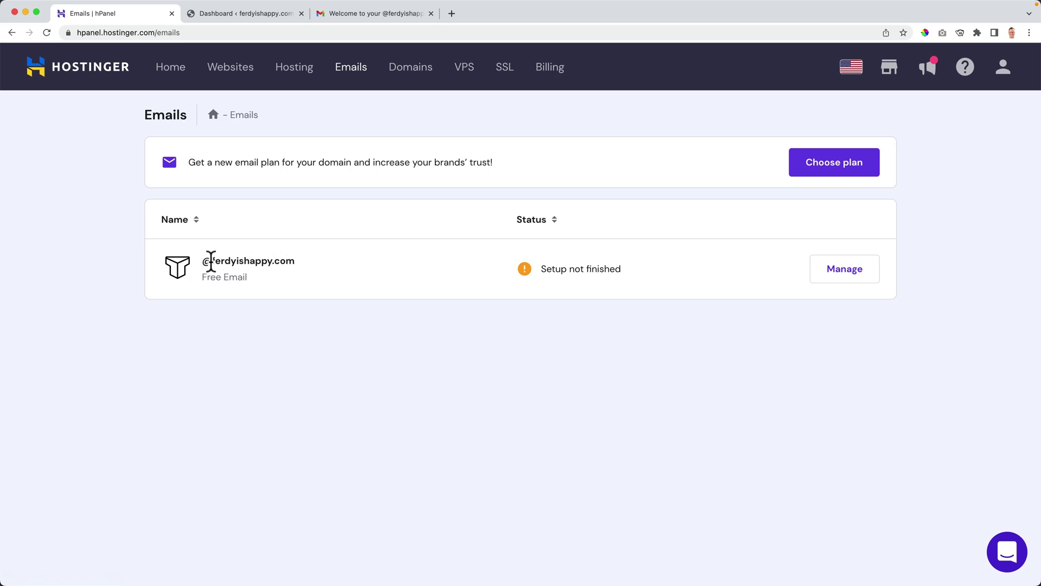
click(840, 271)
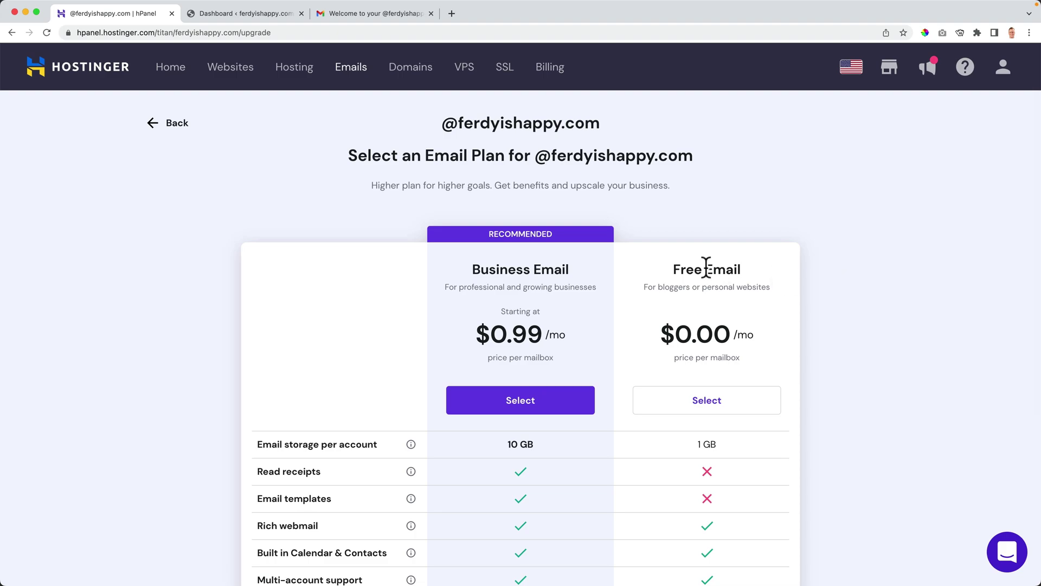
click(712, 396)
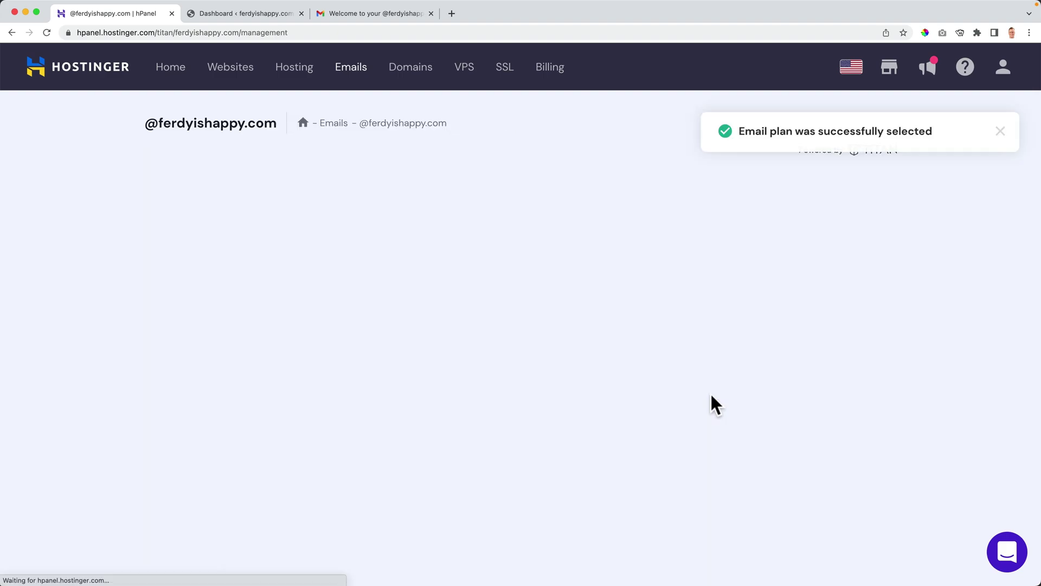
Create the 'info' mailbox on ferdyishappy.com with a password and recovery email, then open its webmail.
click(246, 249)
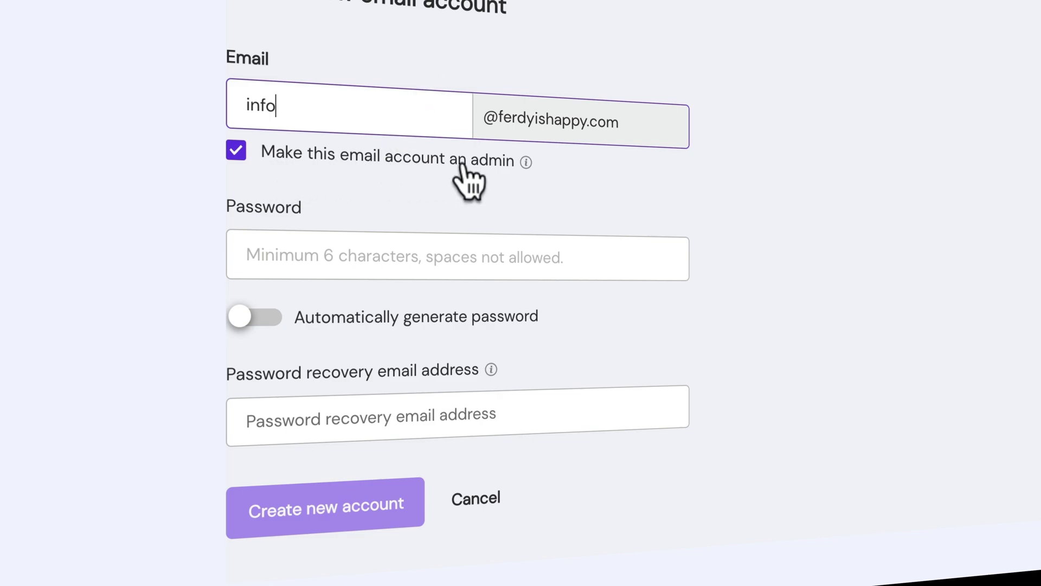
click(400, 243)
text(p)
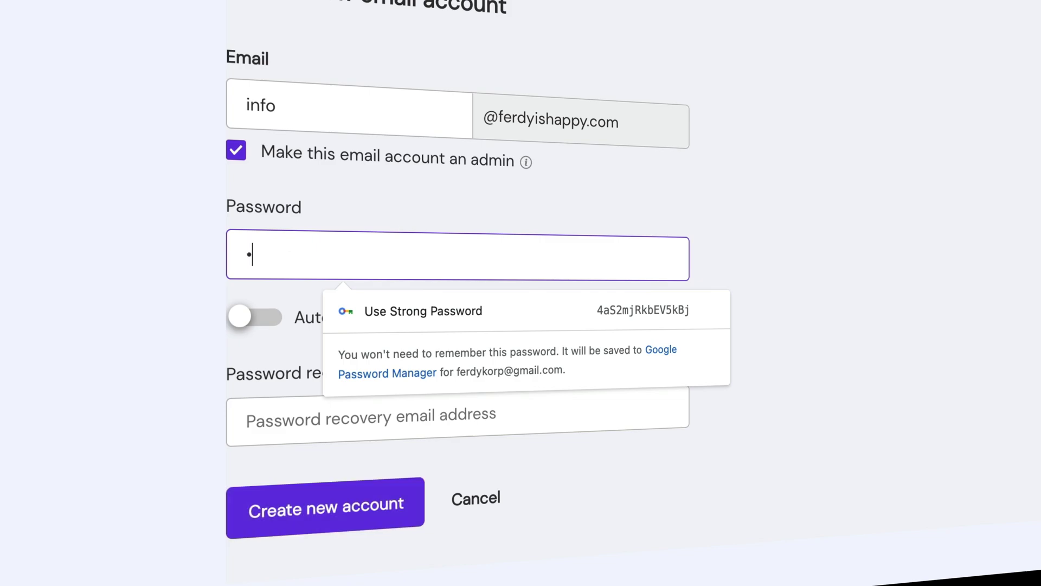
text(assword12345!)
key(Tab)
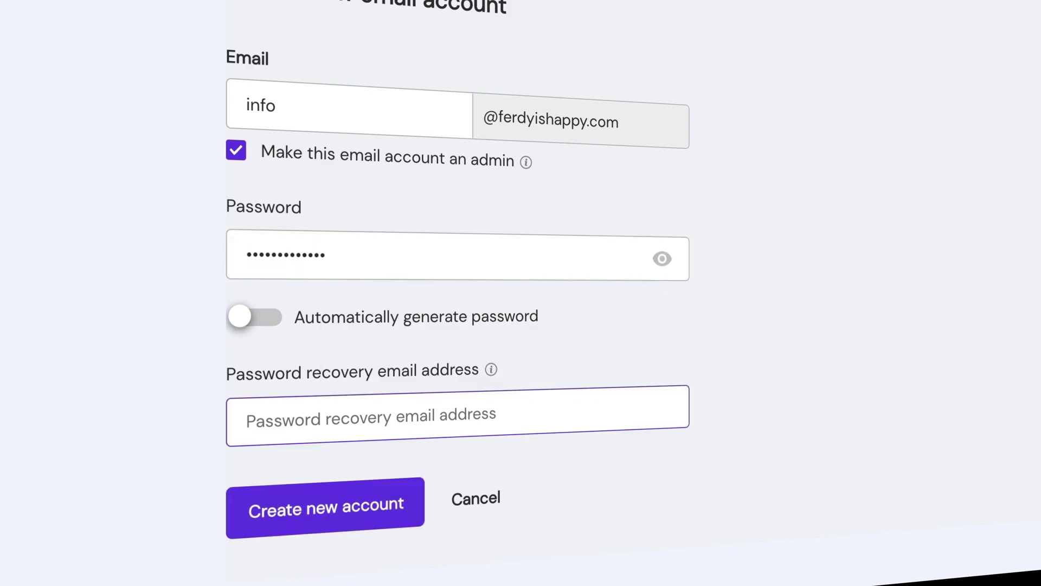
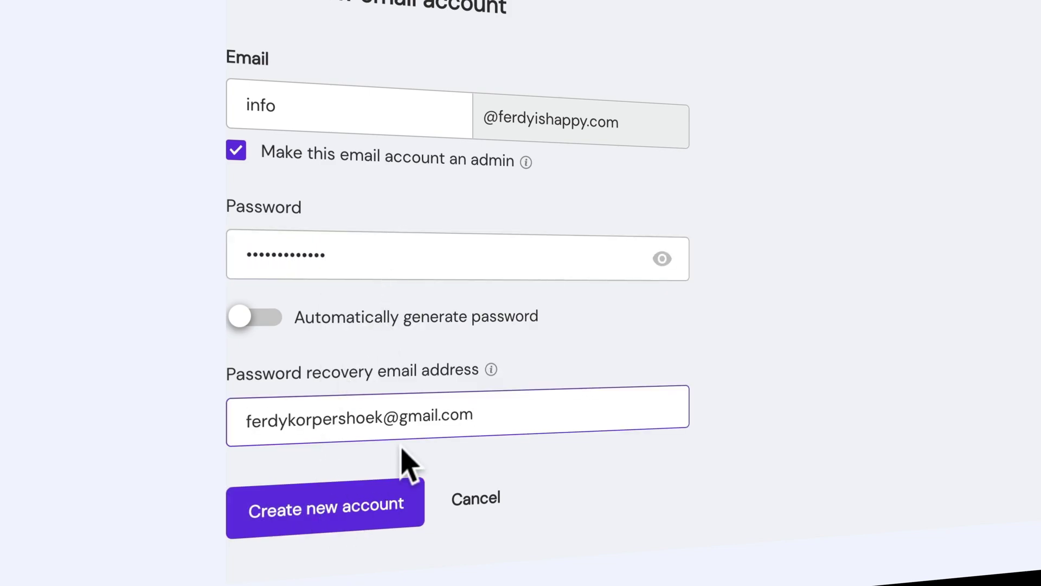
click(330, 506)
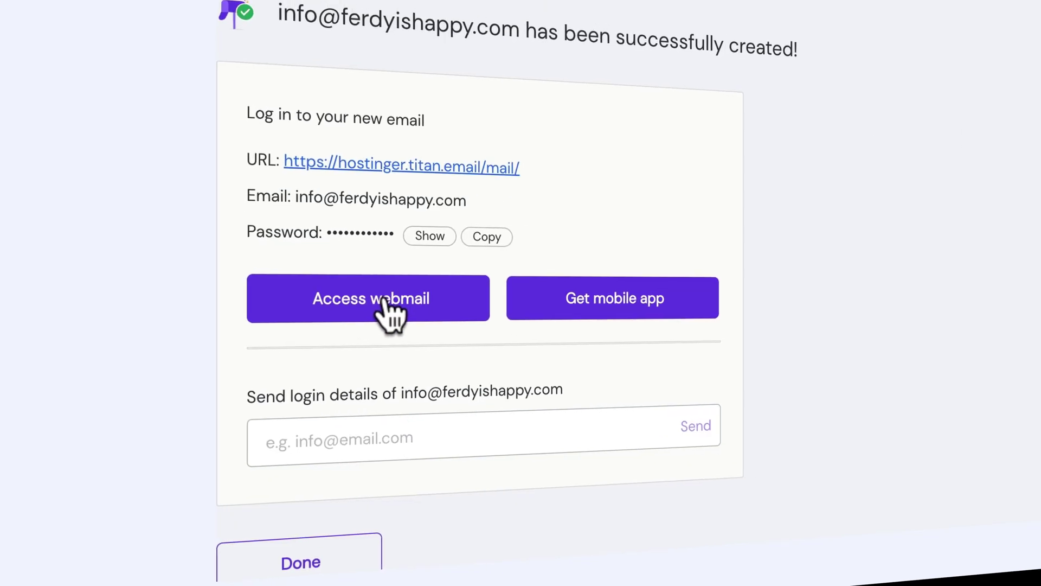
click(442, 314)
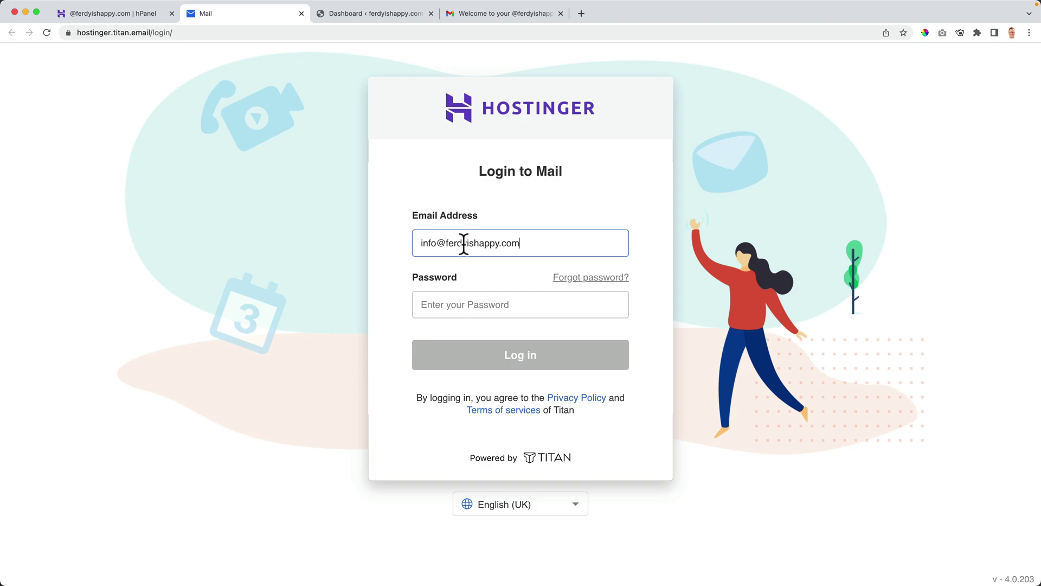
Log in to the domain mailbox in Titan using the saved password.
click(470, 300)
key(Down)
key(Return)
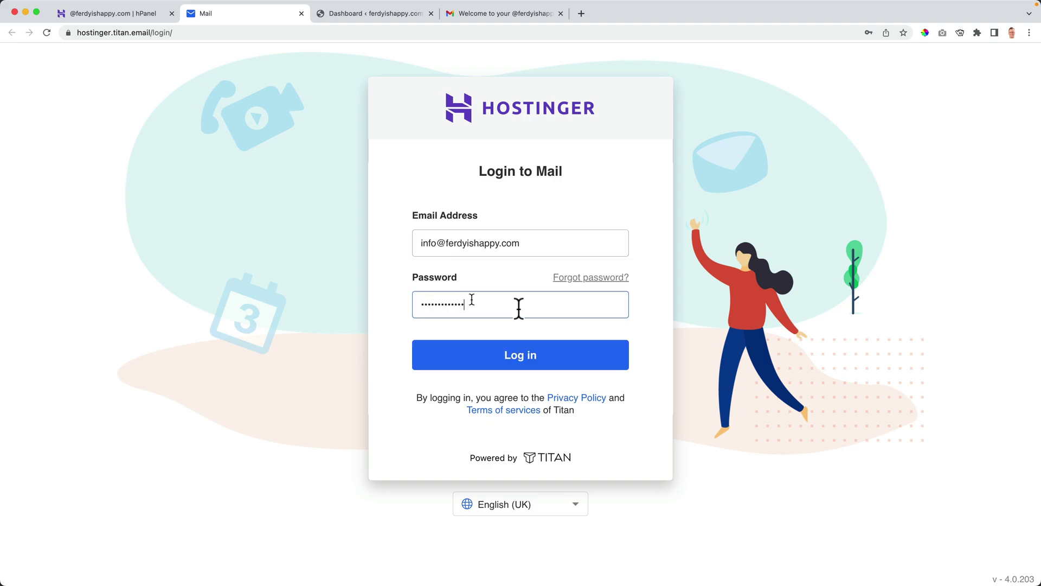
click(515, 355)
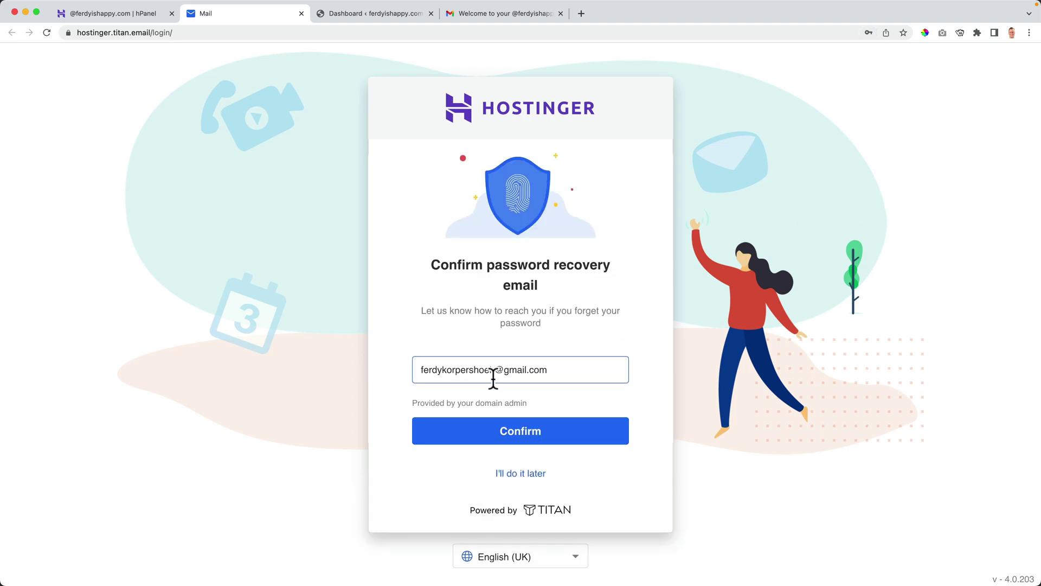
Skip the recovery email and setup prompts, then open the 'Great to see you here!' welcome email.
click(530, 434)
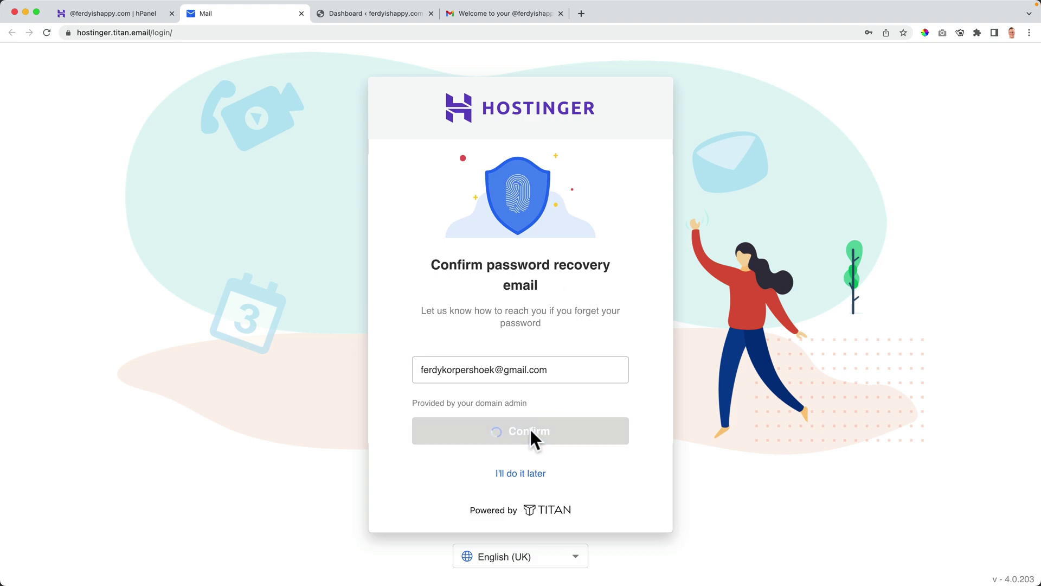
click(521, 474)
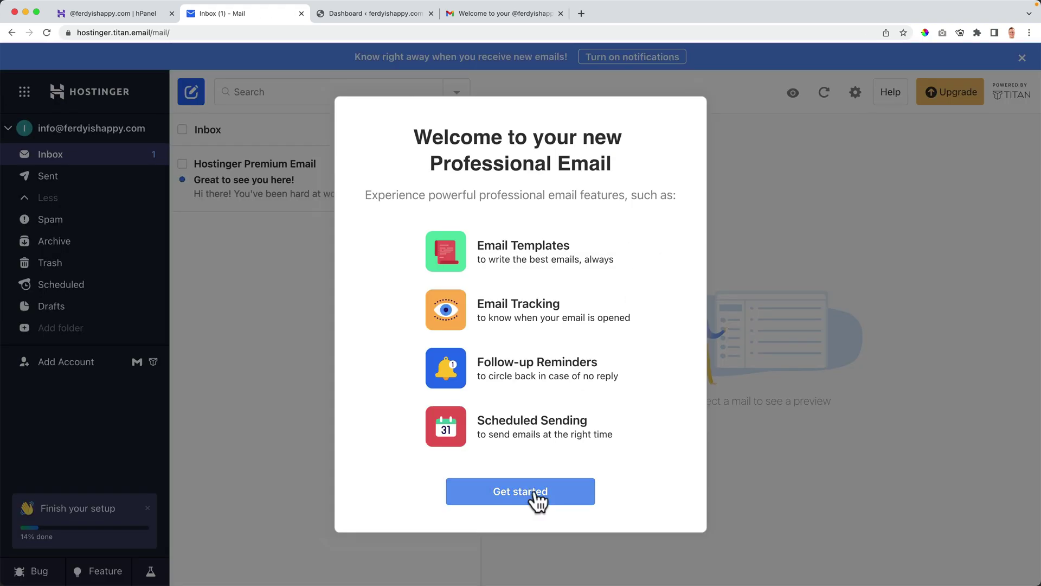
click(534, 491)
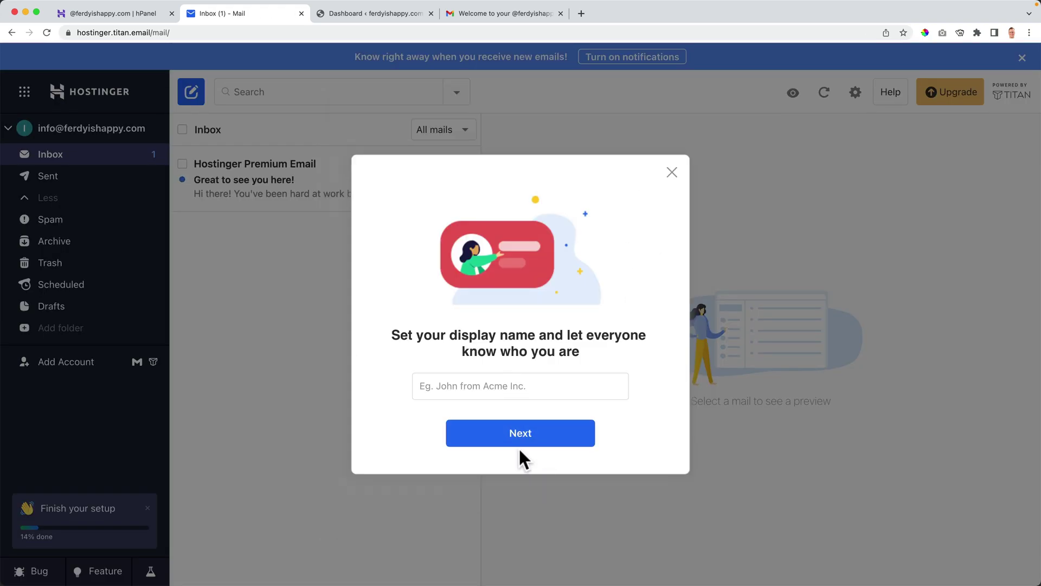
click(672, 173)
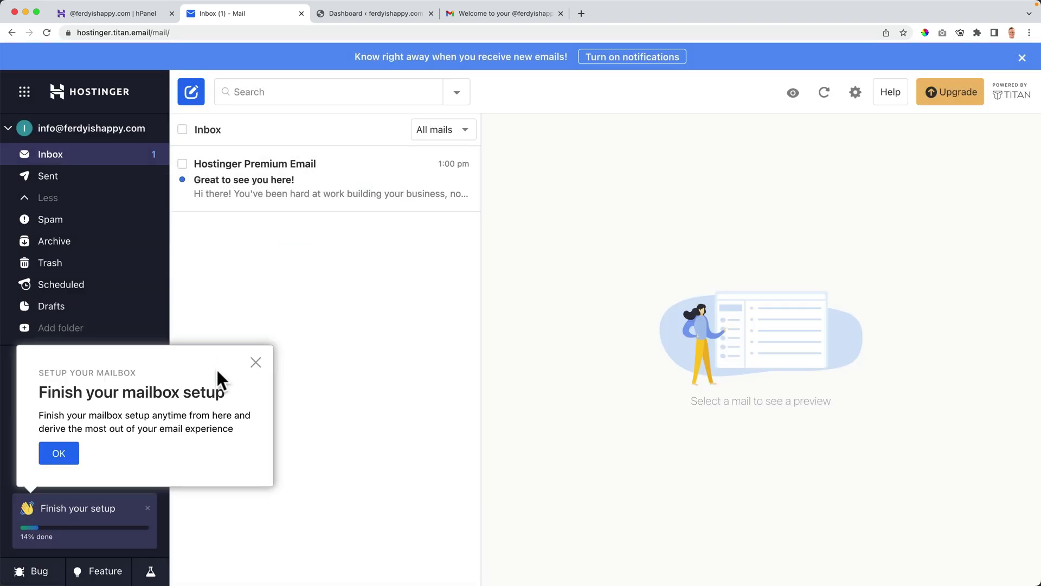
click(253, 360)
click(235, 164)
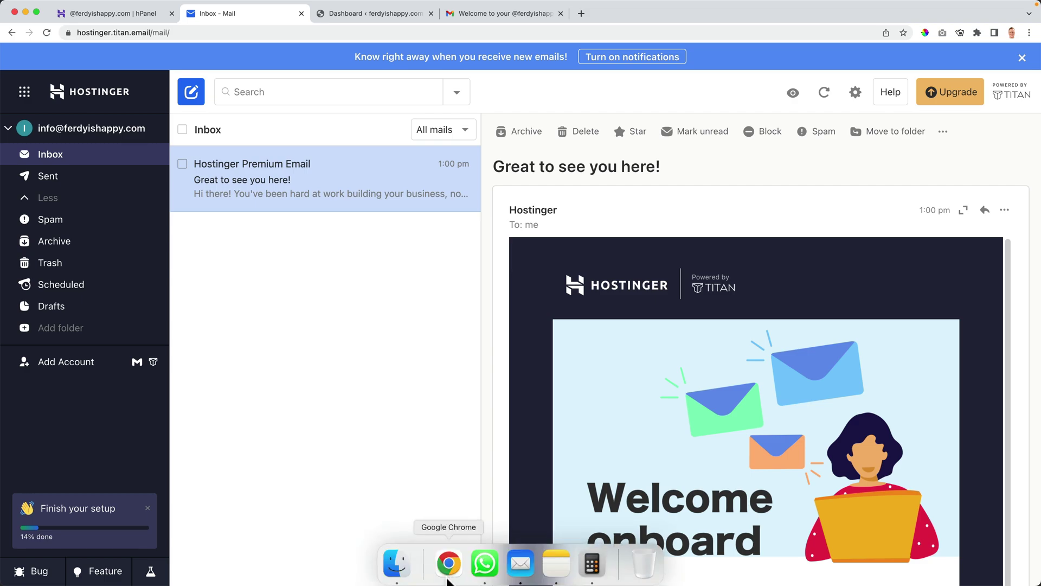
In Apple Mail, send a message titled 'Test' to the new info mailbox on ferdyishappy.com.
click(525, 569)
click(320, 13)
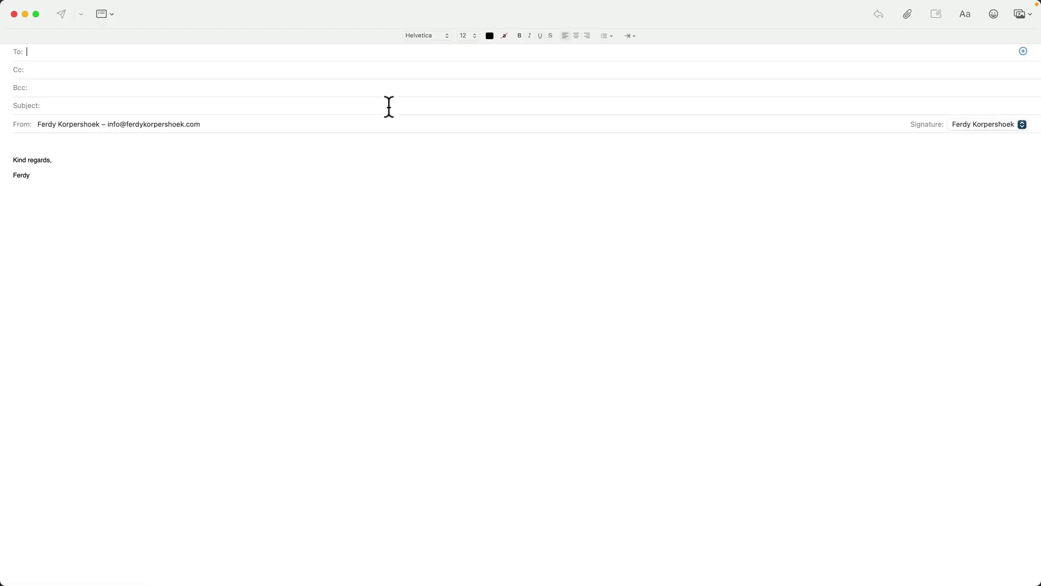
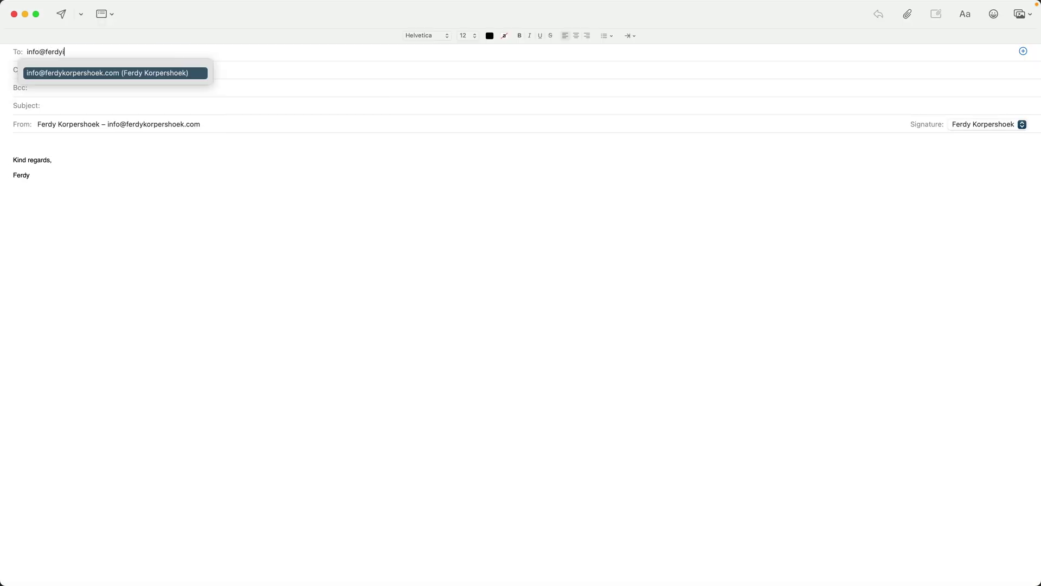
key(Tab)
key(Tab)
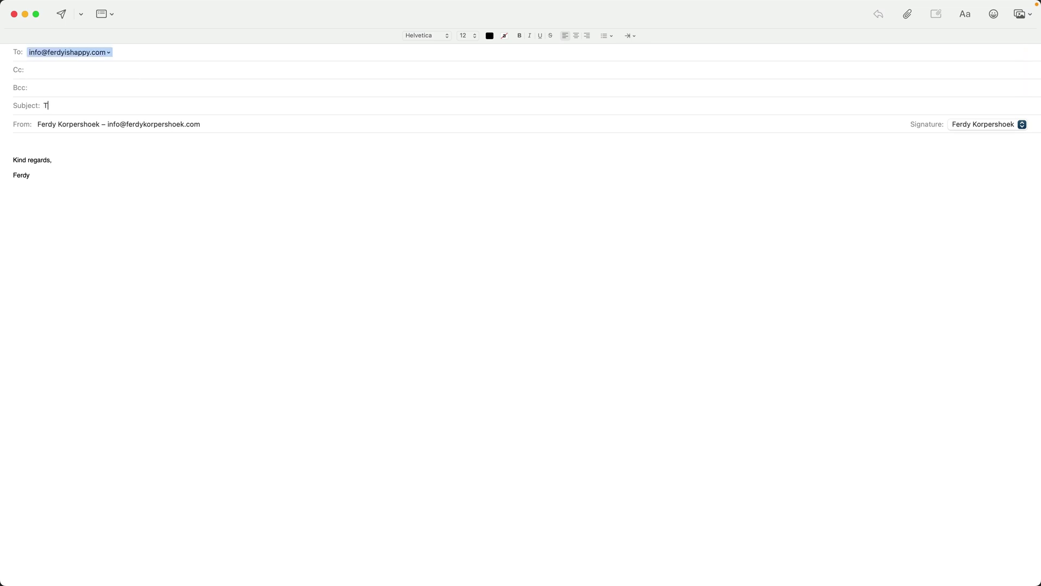
click(64, 14)
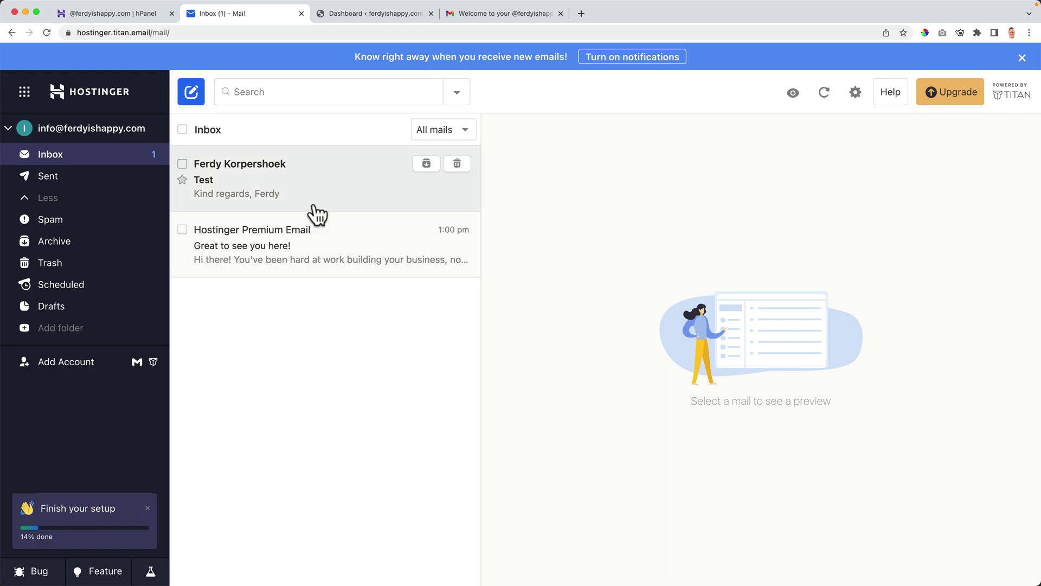
Open the 'Test' email in Titan and start a reply to it.
click(313, 191)
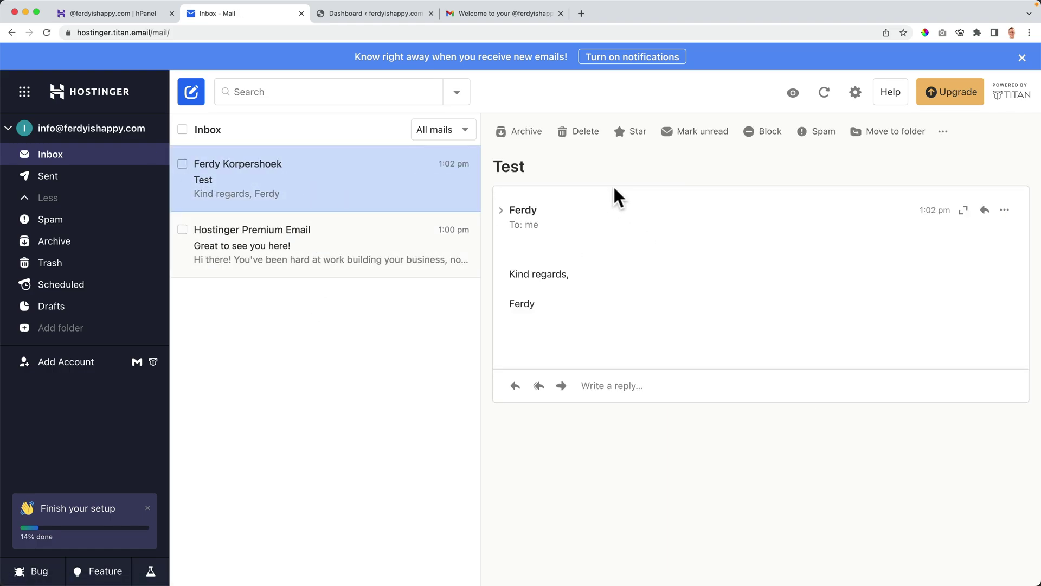
click(985, 211)
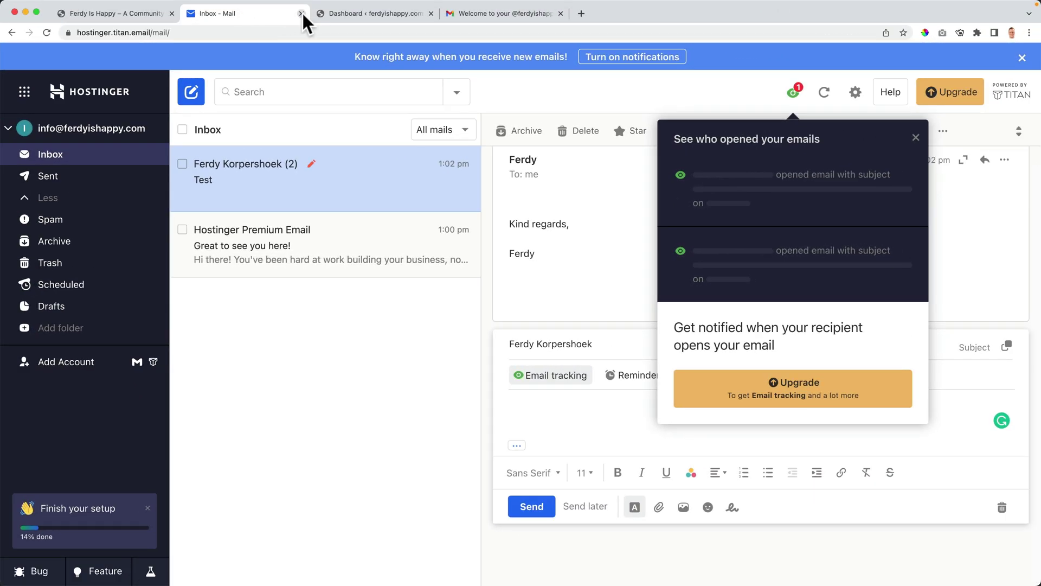
Close the webmail, WordPress dashboard and Gmail tabs.
click(302, 13)
click(301, 13)
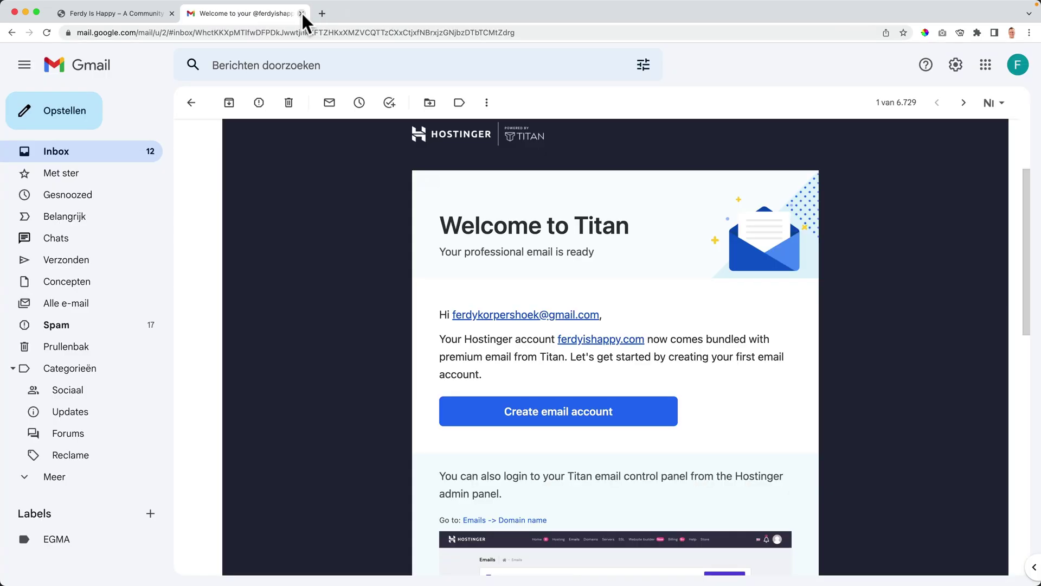
click(301, 11)
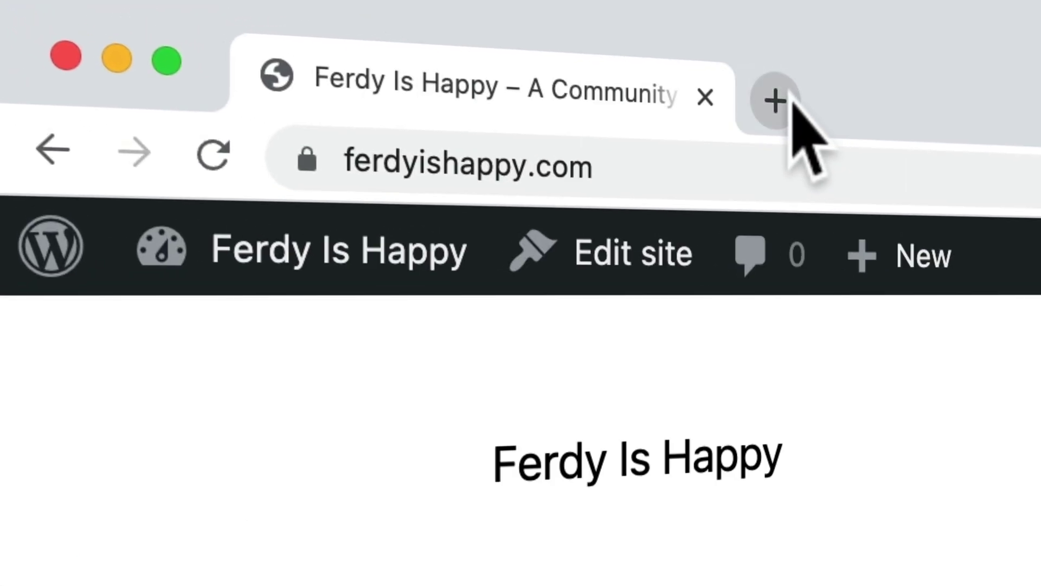
Log in at hostinger.com and open the email management page for ferdyishappy.com.
click(776, 100)
text(hostgine)
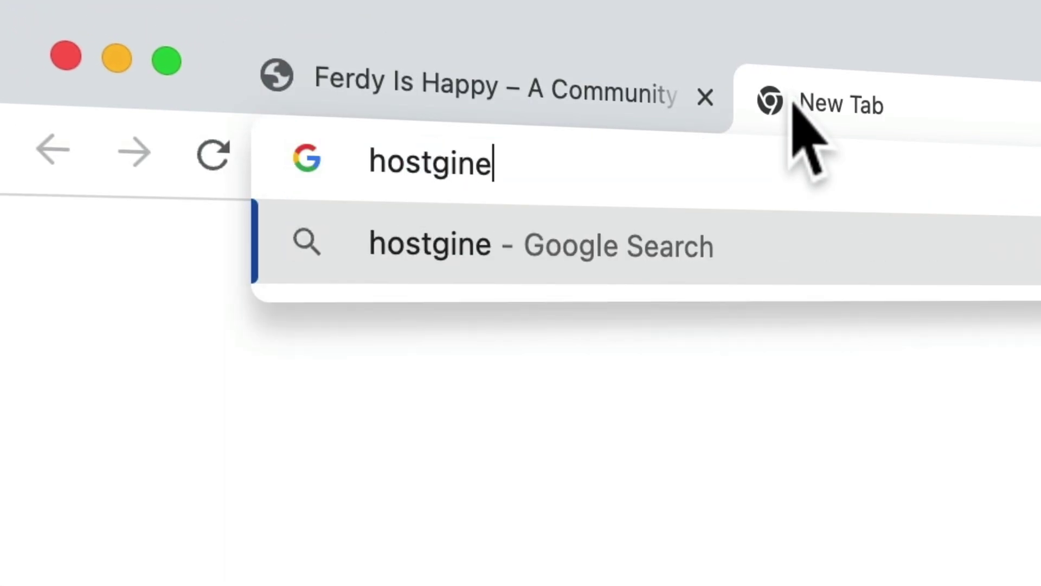
key(BackSpace)
key(BackSpace)
key(BackSpace)
key(BackSpace)
text(inger)
key(Return)
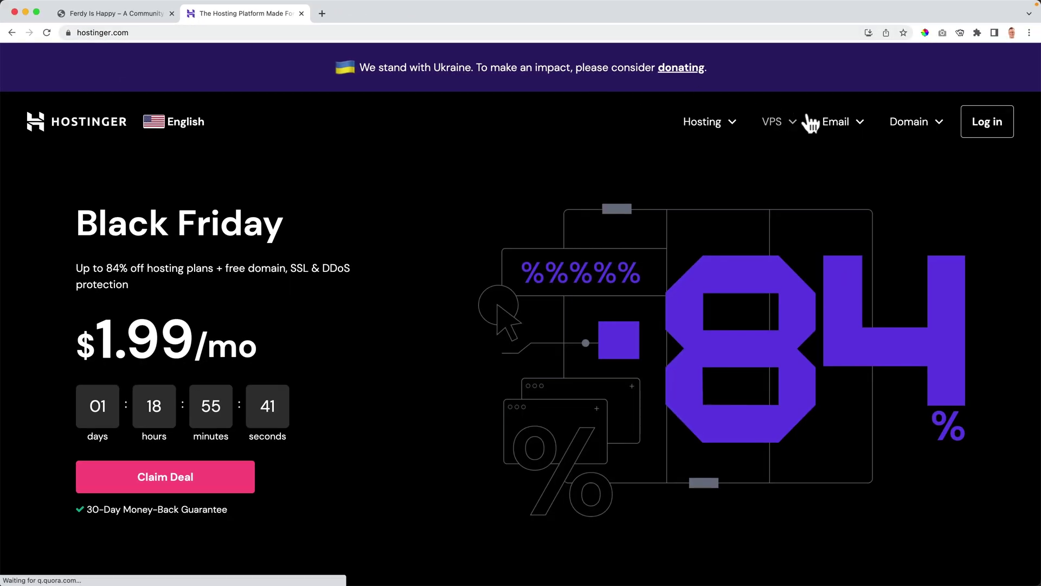
click(1000, 130)
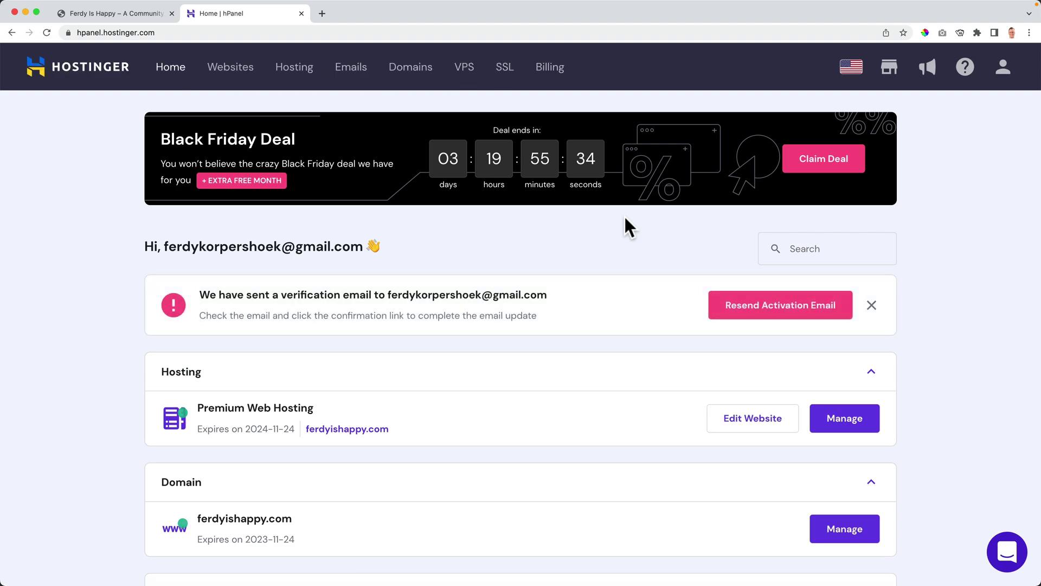
click(353, 73)
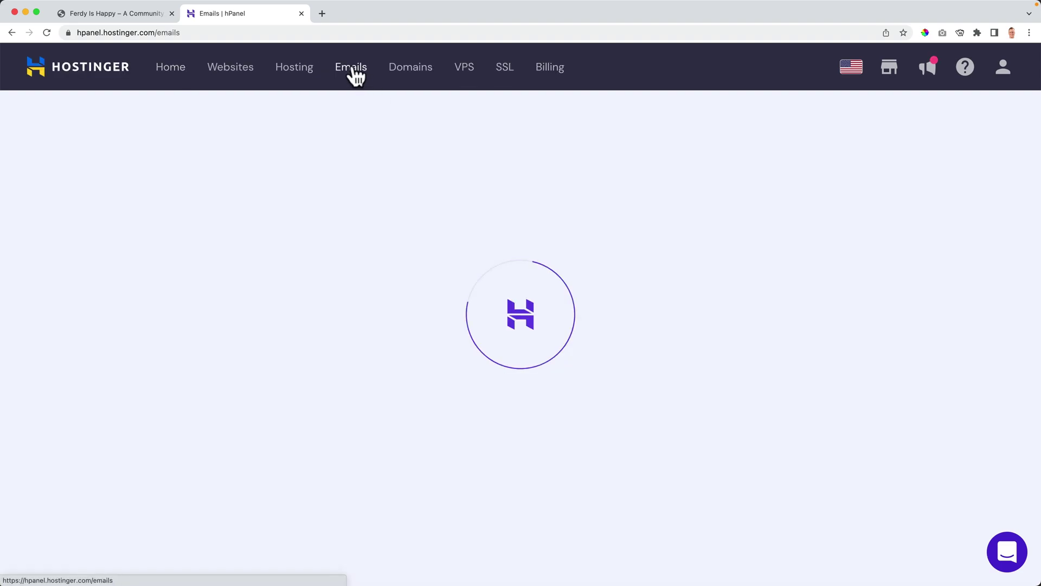
click(843, 279)
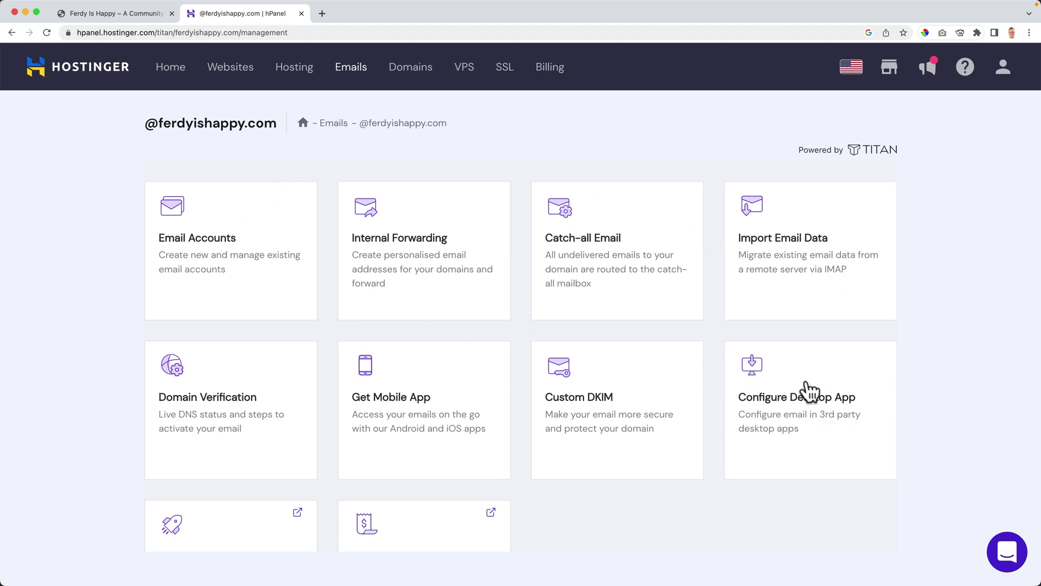
Review the Configure Desktop App IMAP settings (imap.titan.email, port 993, smtp.titan.email).
click(818, 408)
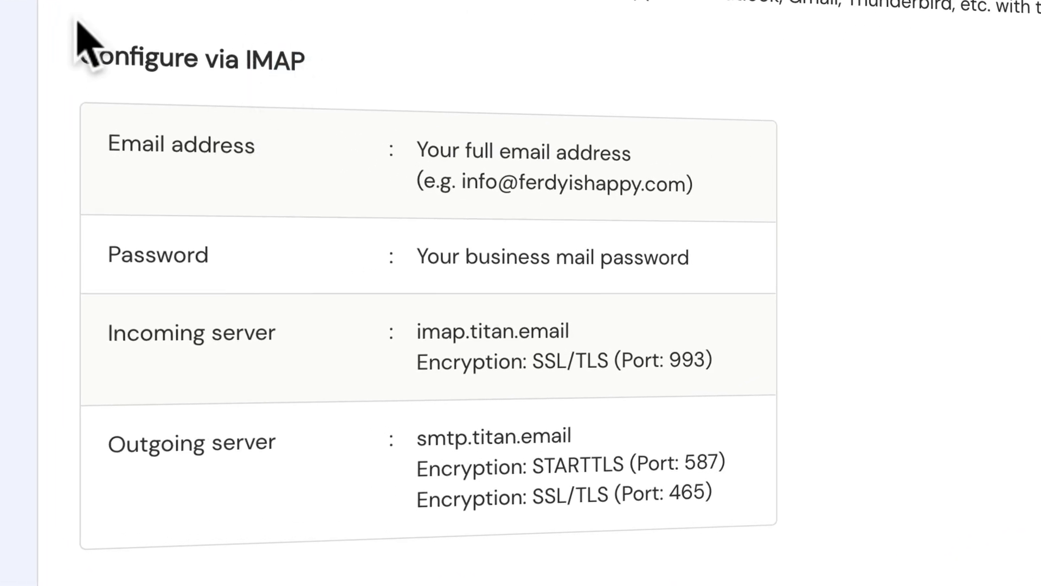
drag(102, 37, 818, 488)
click(805, 423)
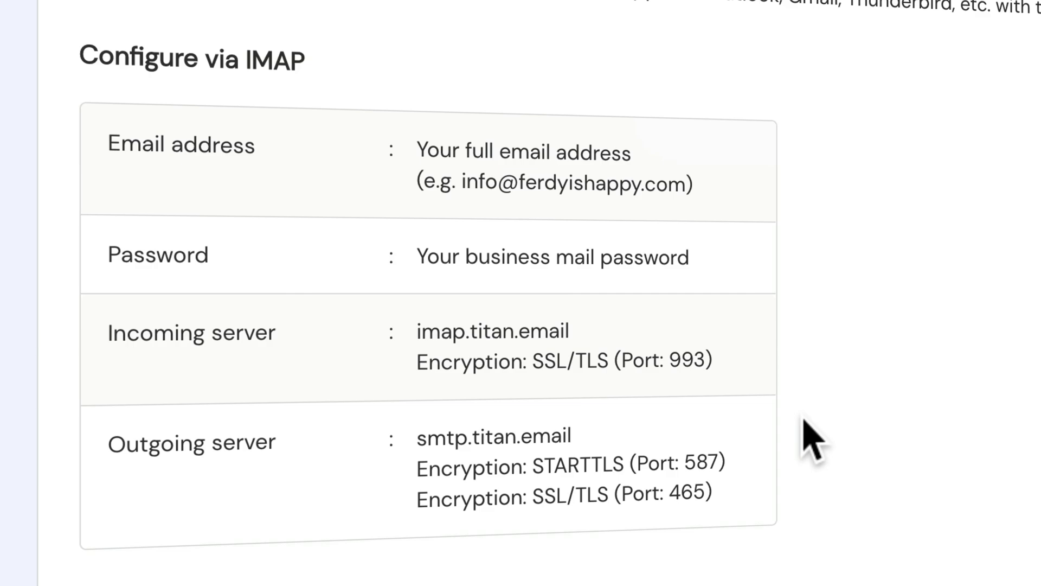
scroll(812, 439, down, 8)
scroll(348, 181, up, 8)
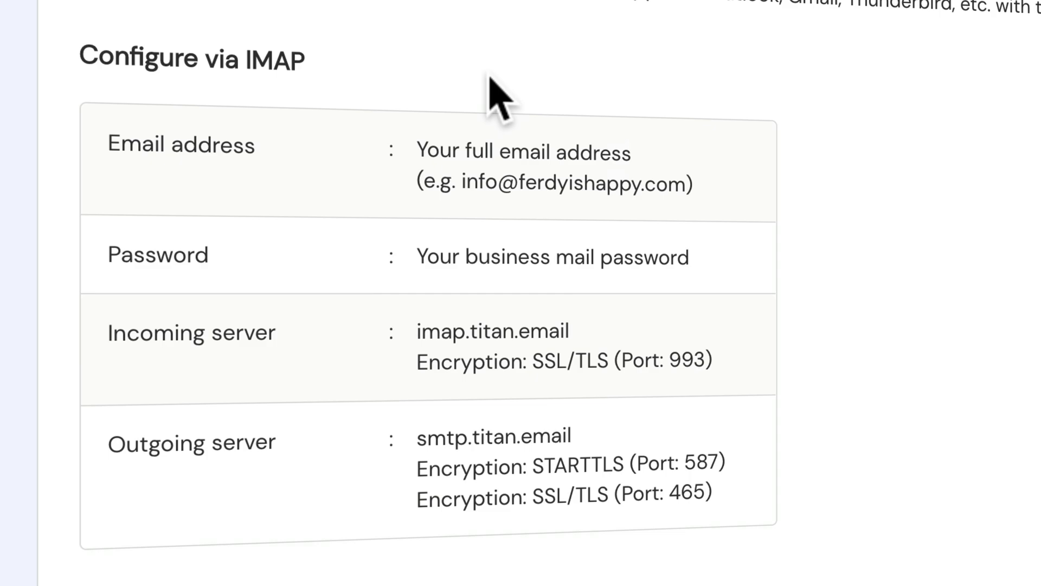
drag(462, 183, 680, 184)
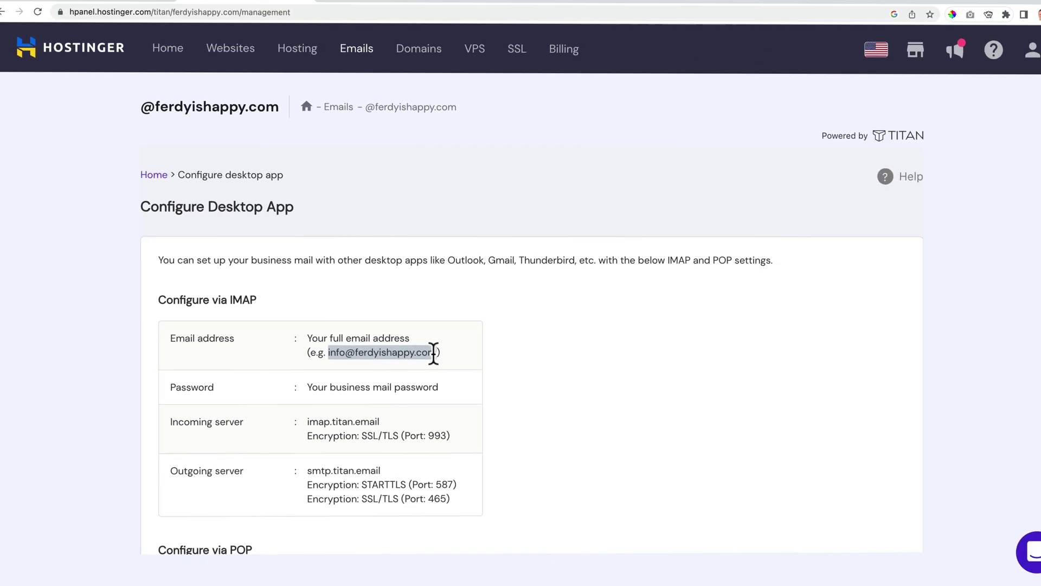
Launch Apple Mail through Spotlight.
key(super+space)
text(mail)
key(Return)
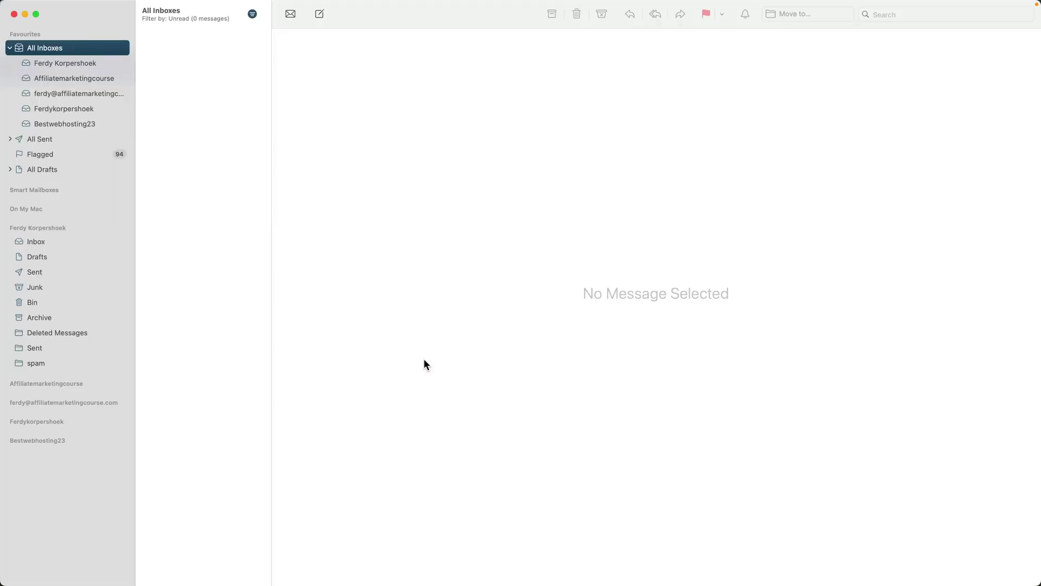
Start adding a new mail account in Apple Mail using the Other Mail Account provider.
click(36, 5)
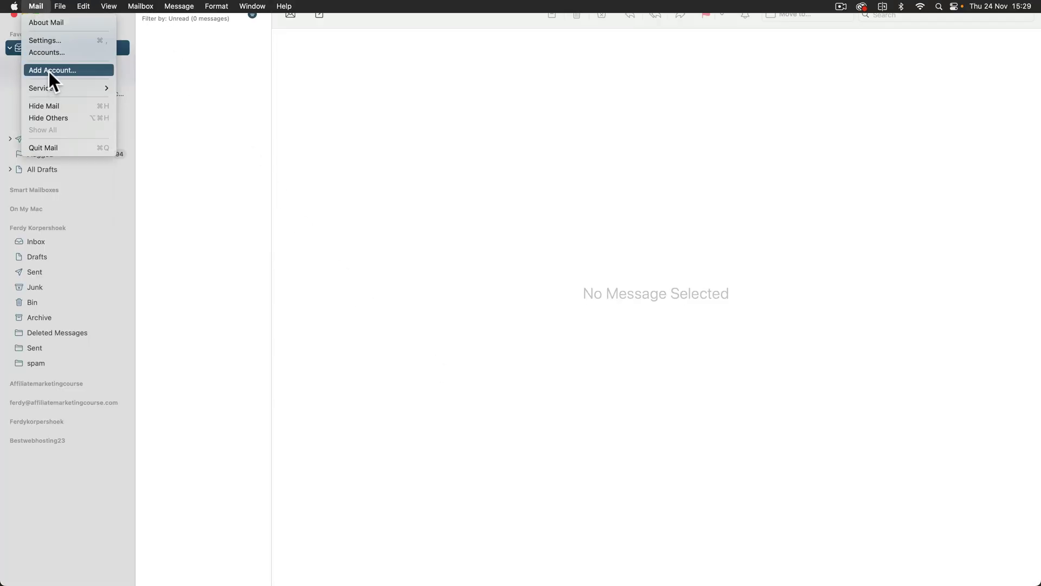
click(54, 70)
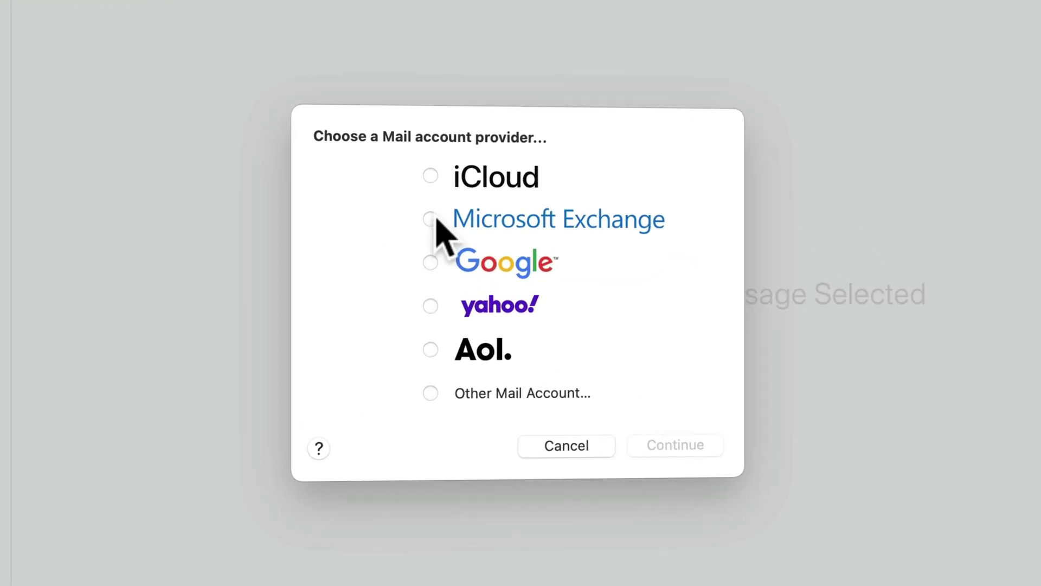
click(419, 404)
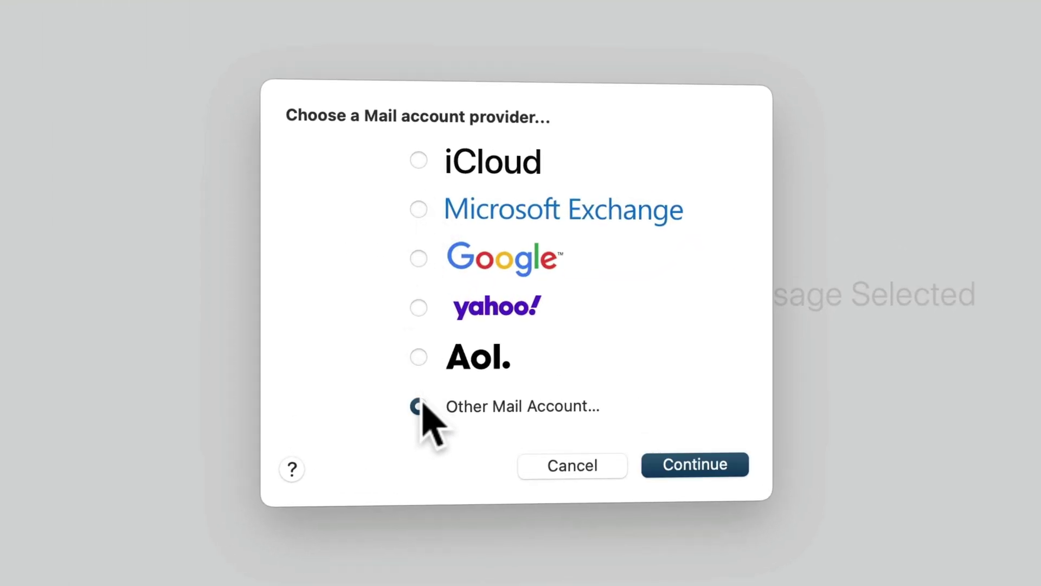
click(695, 464)
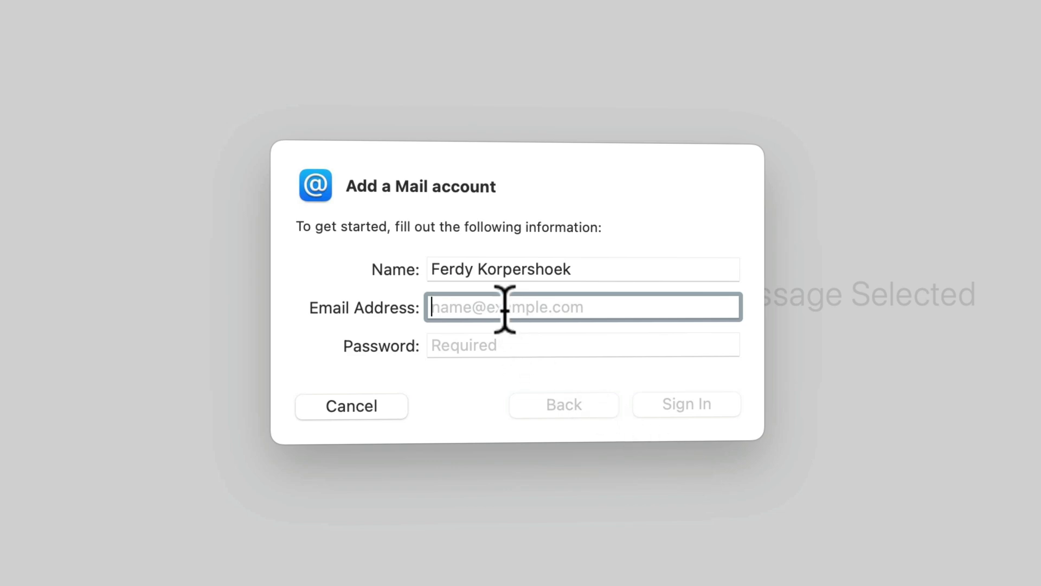
Enter the display name, the info domain address and its password, and try signing in.
click(498, 269)
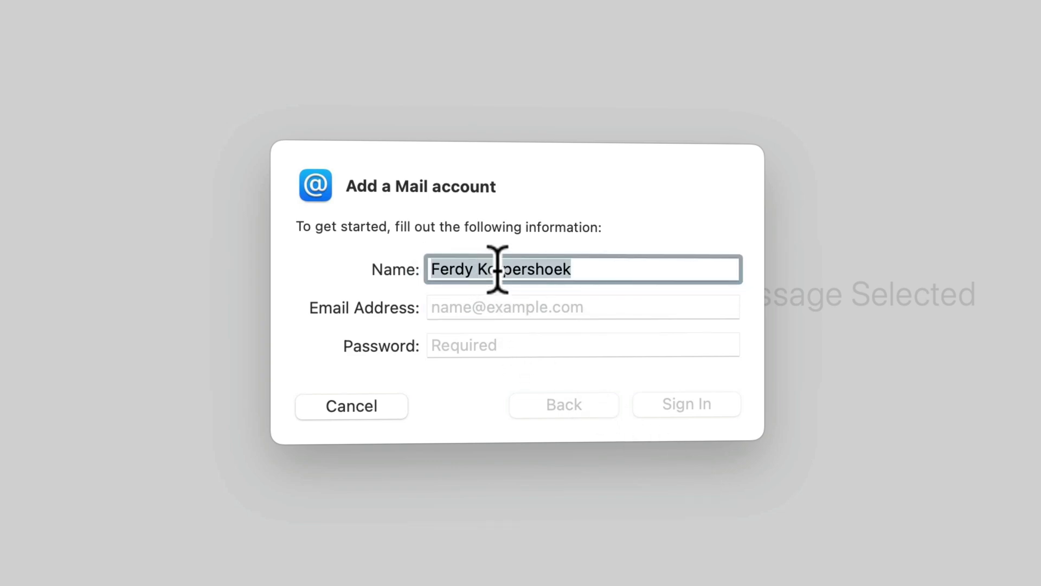
text(Ferdy Is Happy)
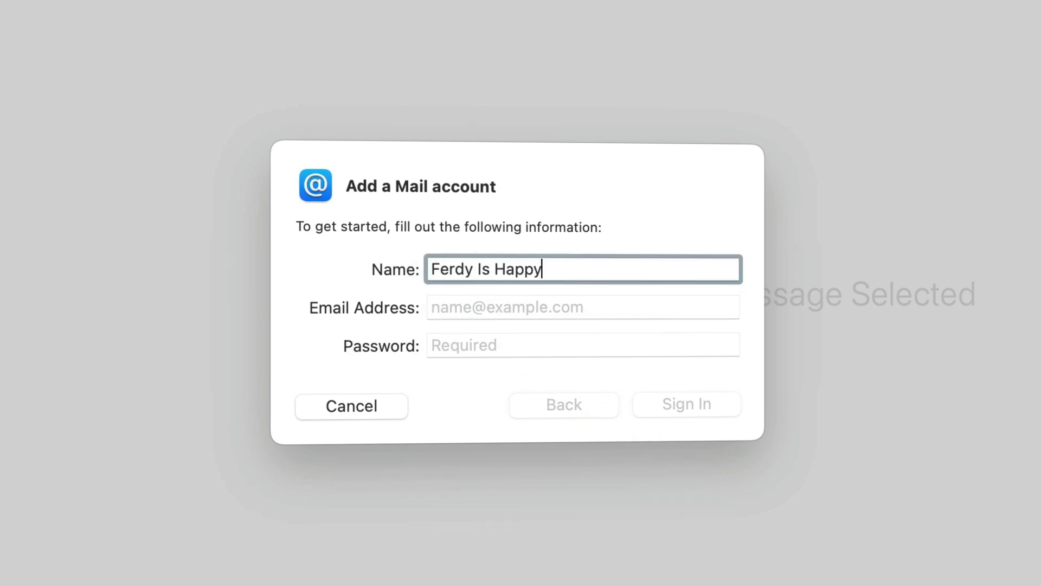
key(Tab)
key(Tab)
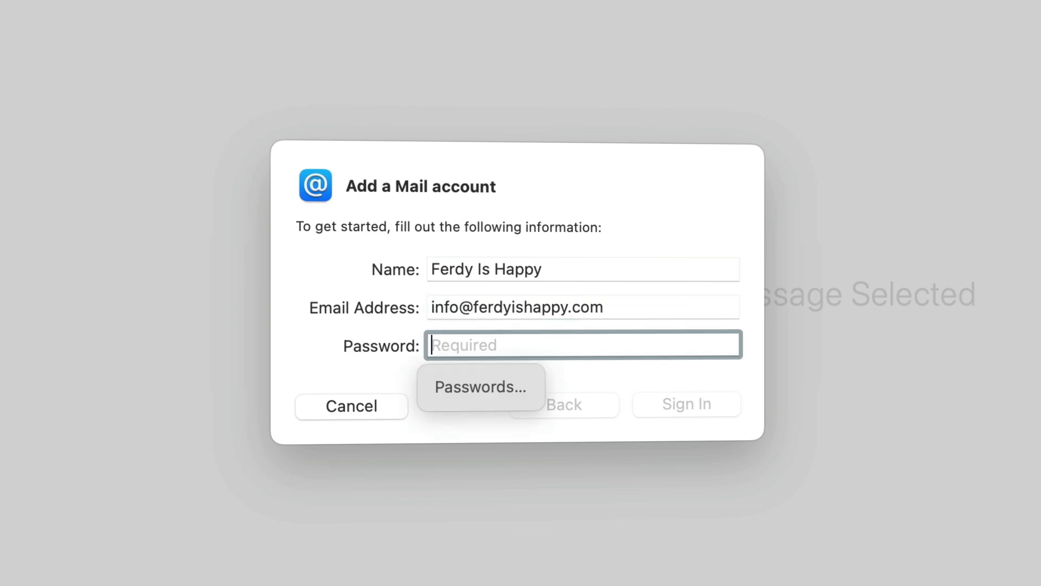
text(**************)
click(682, 402)
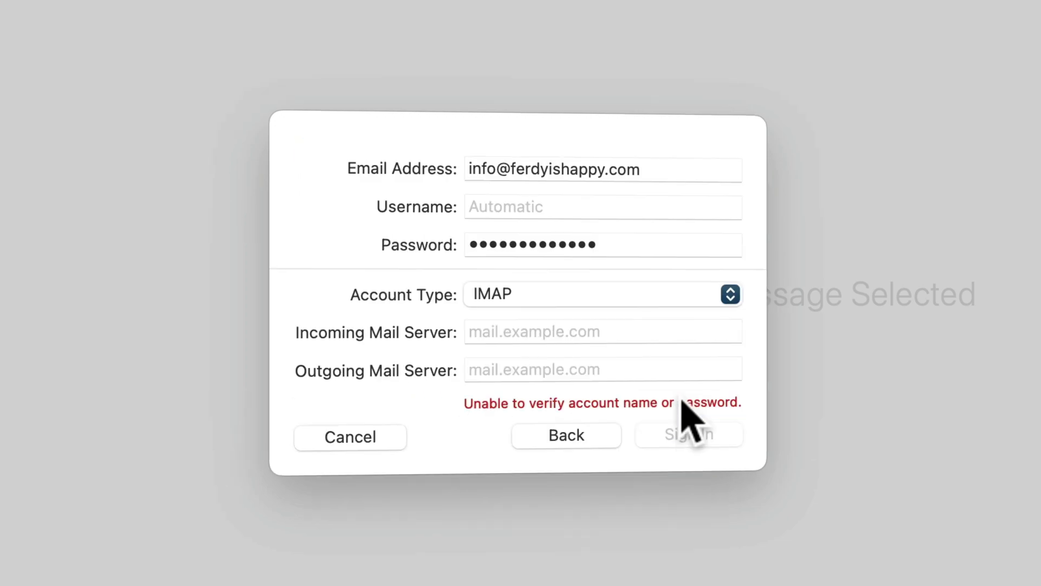
Use the domain email address as the username and keep IMAP as the account type.
click(553, 209)
triple_click(541, 171)
key(super+c)
click(551, 210)
key(super+v)
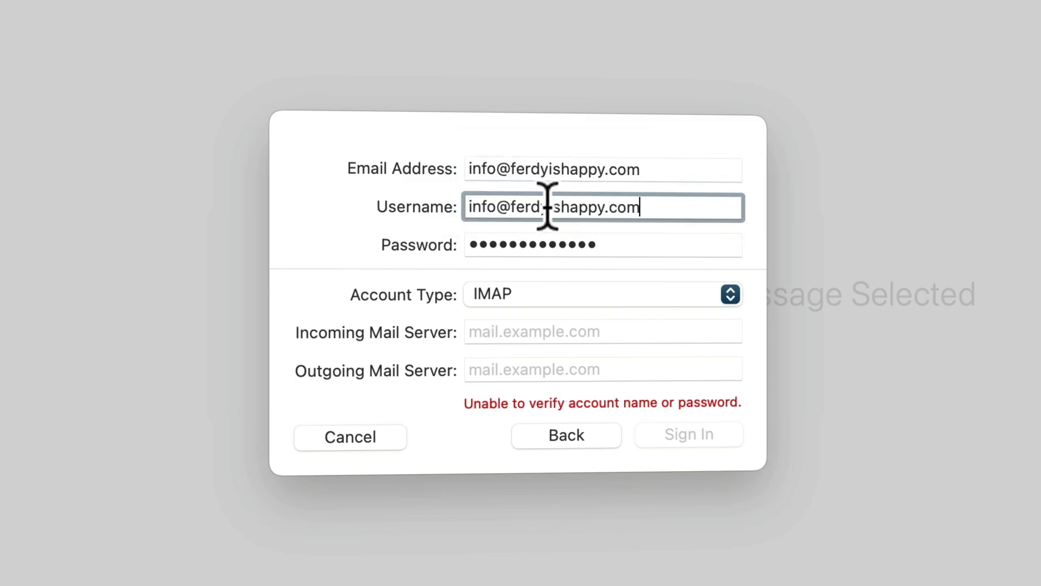
click(517, 294)
click(515, 297)
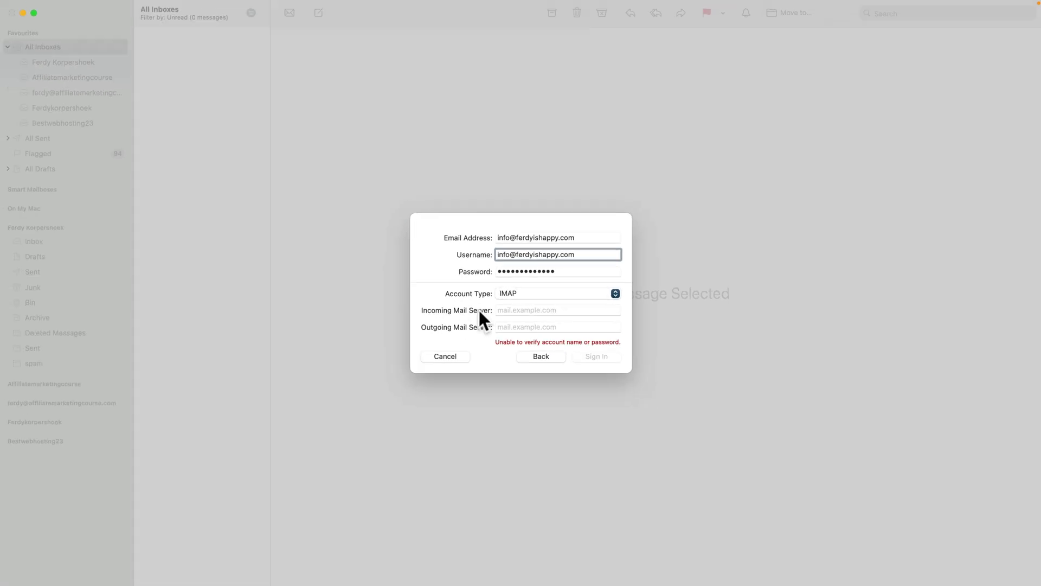
Fill in imap.titan.email as incoming and smtp.titan.email as outgoing server from the hPanel settings.
mouse_move(520, 579)
click(434, 564)
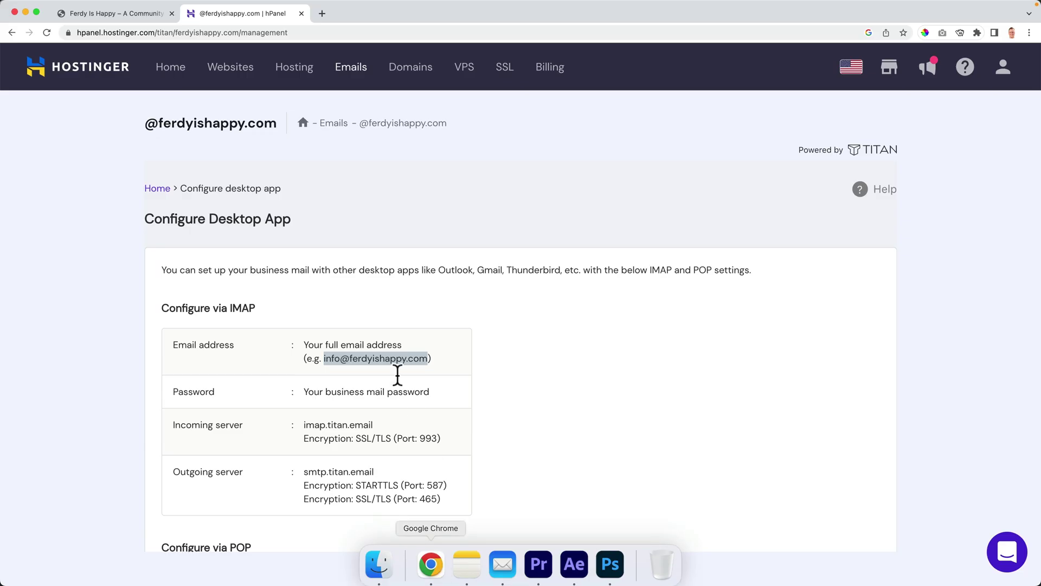
click(373, 420)
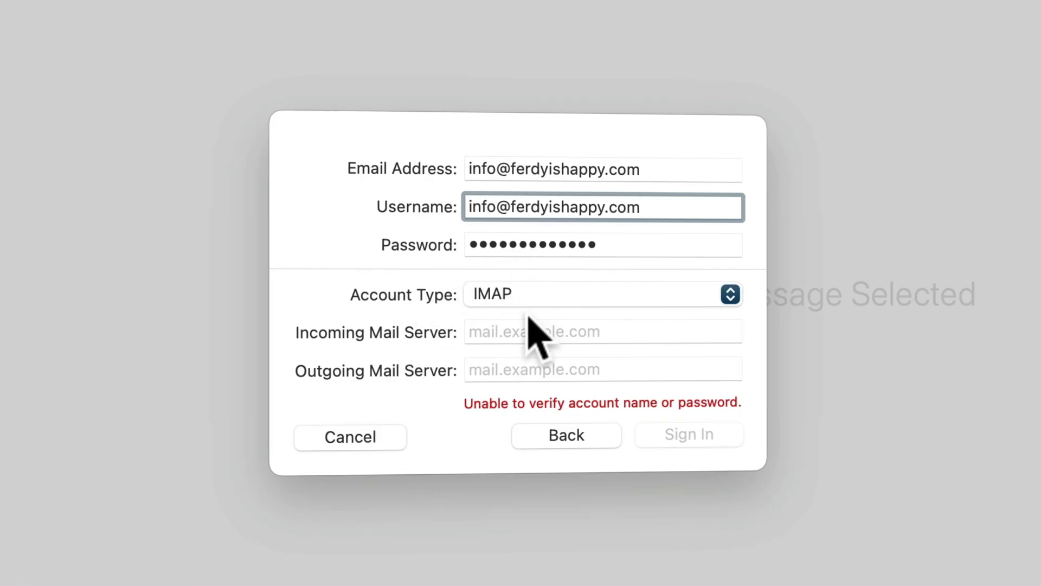
click(530, 328)
key(super+v)
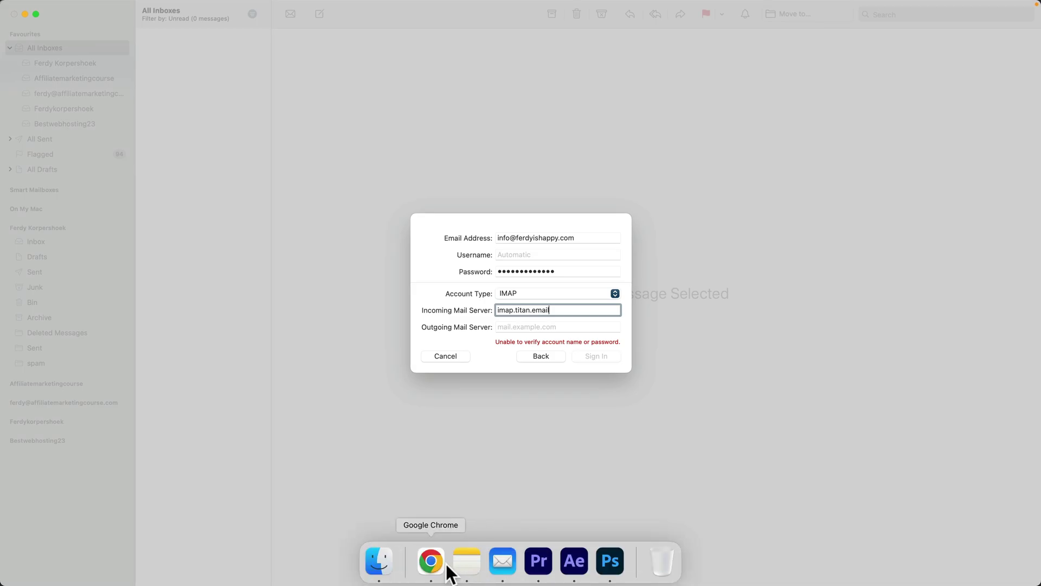
click(445, 564)
drag(375, 471, 321, 471)
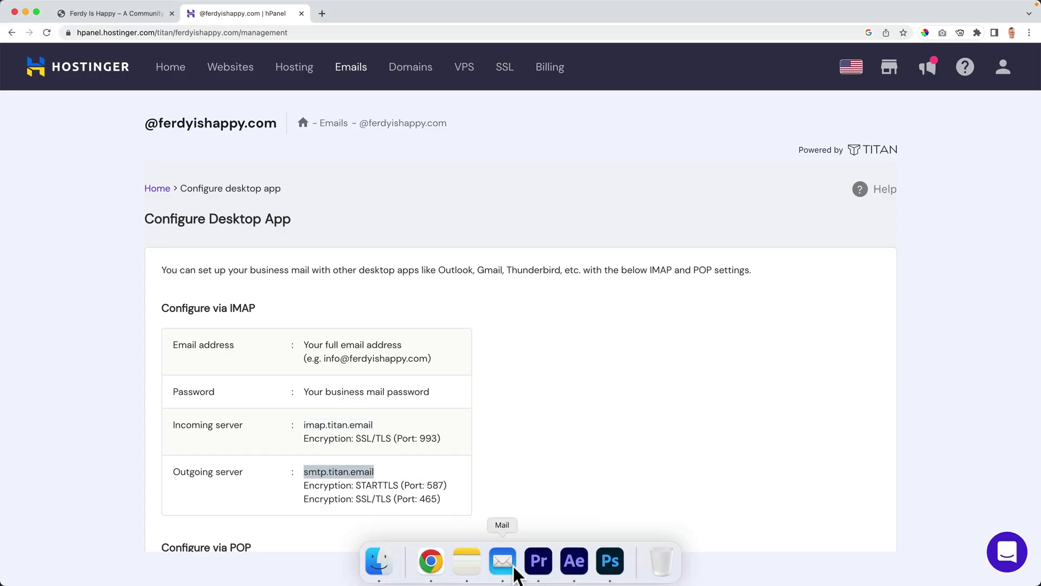
click(502, 561)
click(510, 333)
key(super+v)
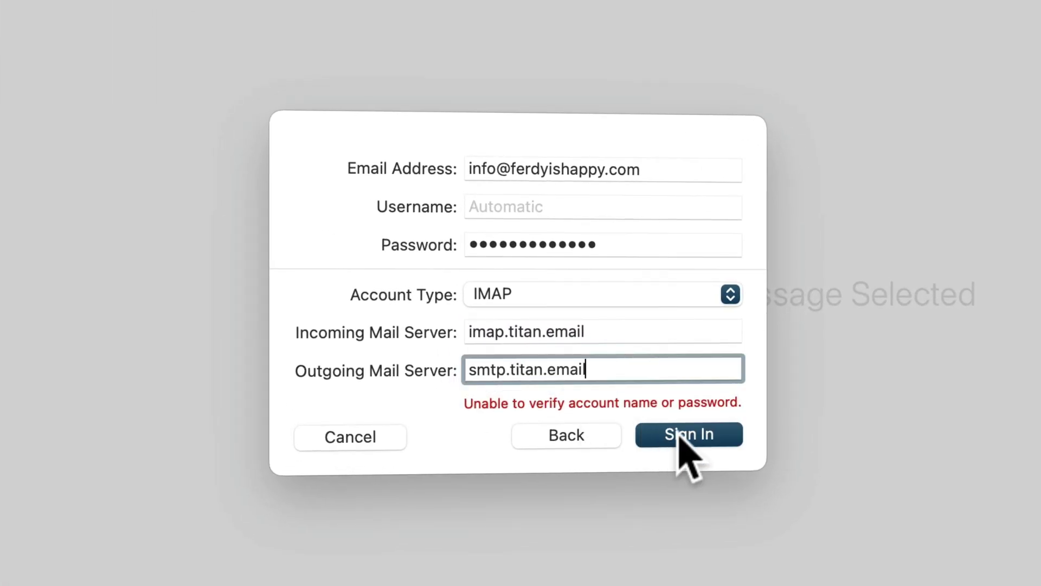
Sign in and finish adding the account with Notes disabled, Mail only.
click(678, 434)
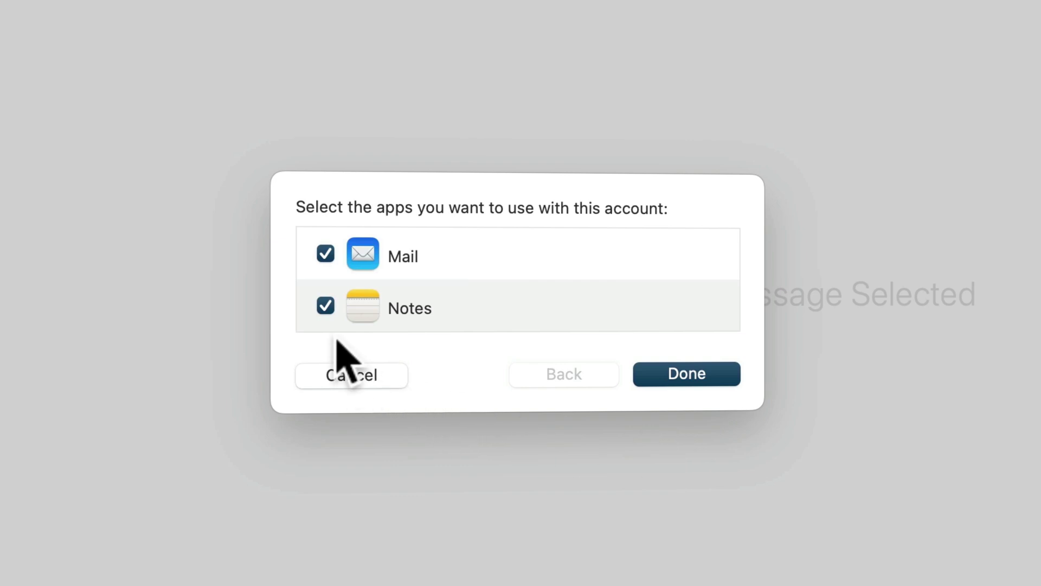
click(325, 305)
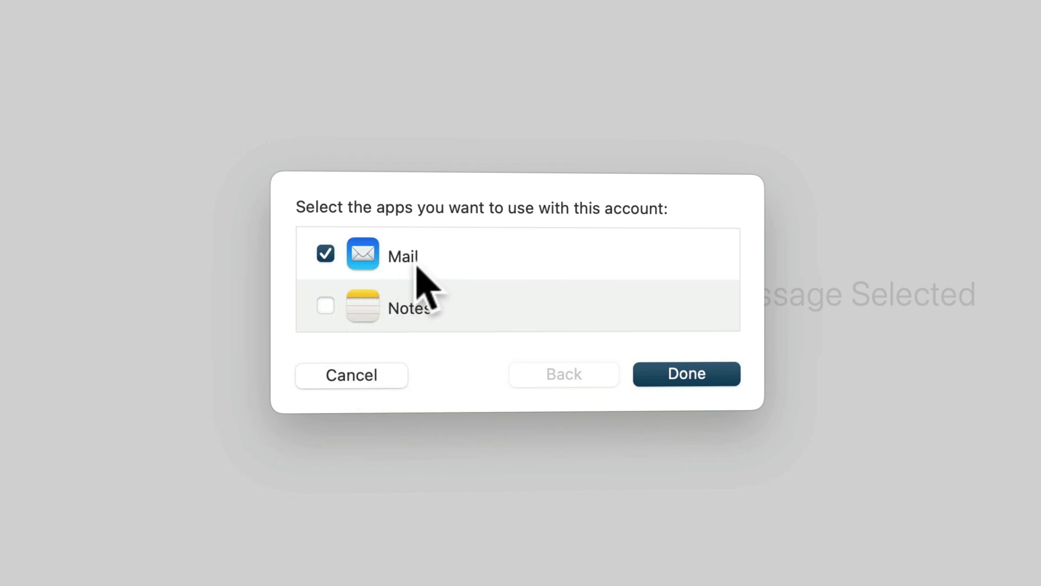
click(664, 371)
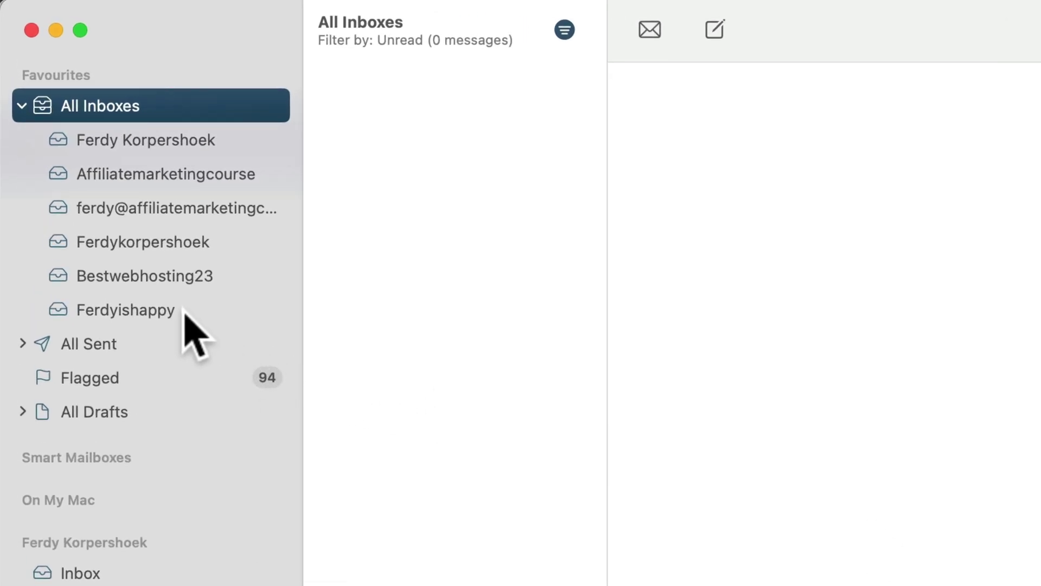
Send a 'Send From Mac Mail' test from the other account to the domain address.
click(184, 317)
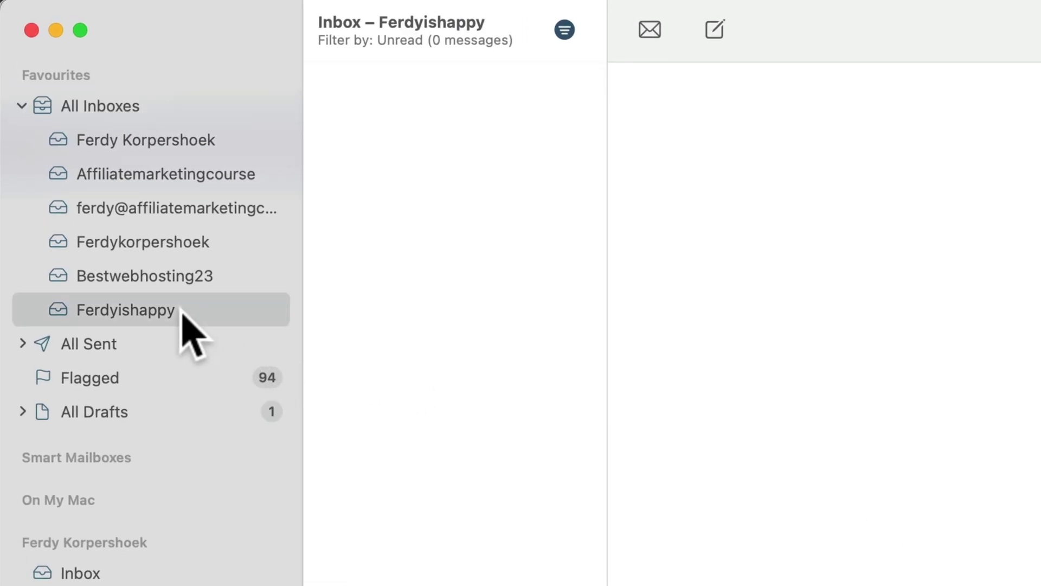
click(716, 33)
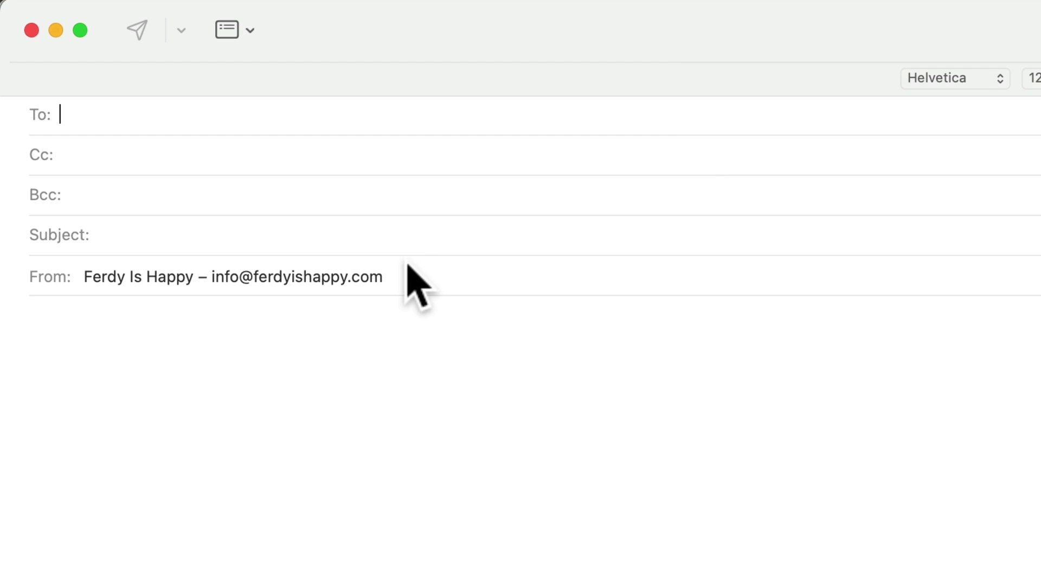
click(293, 281)
click(265, 146)
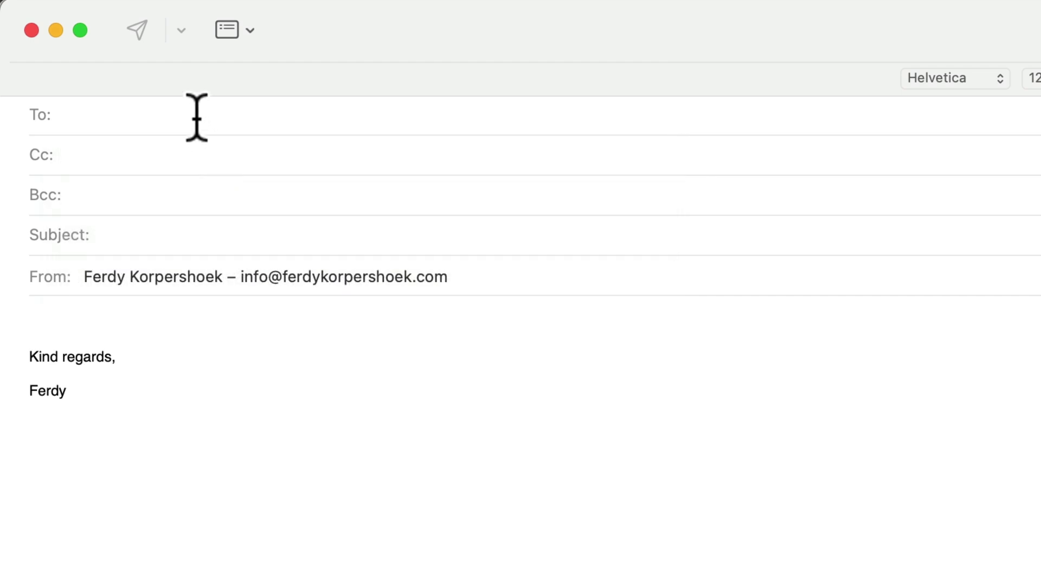
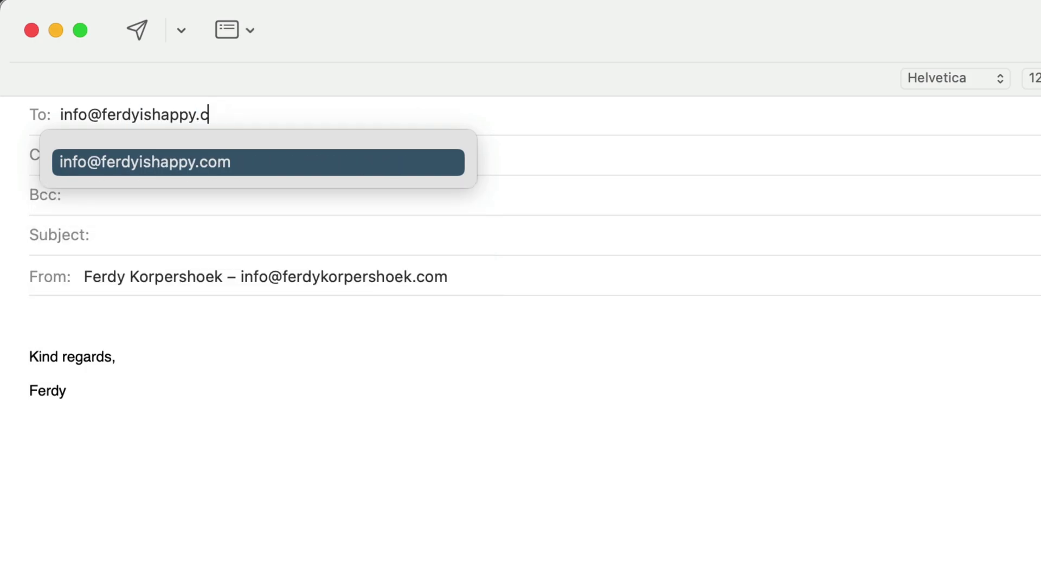
key(Tab)
key(Tab)
text(Hey)
key(super+a)
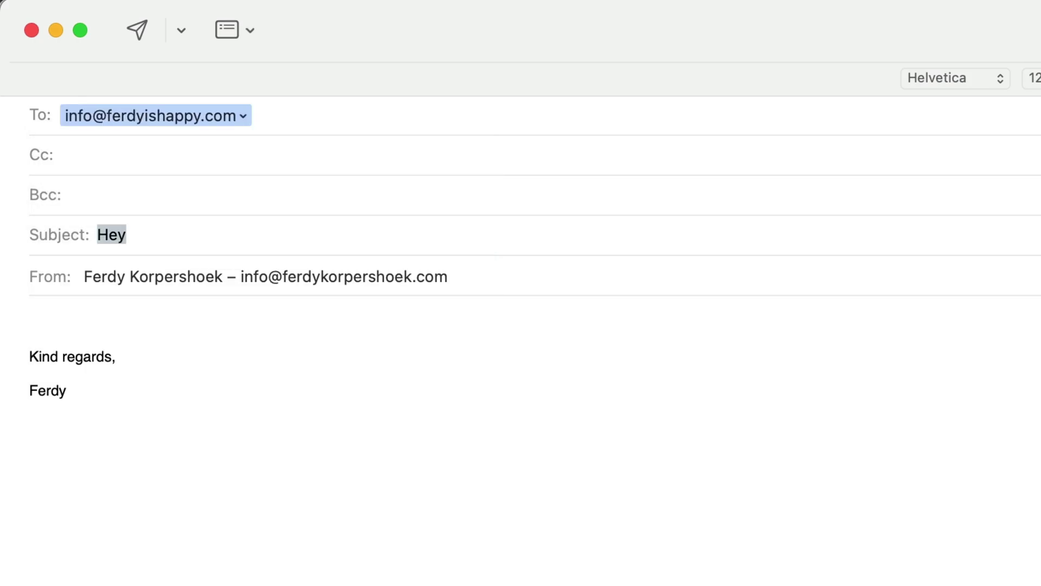
text(Send From Mac Mail)
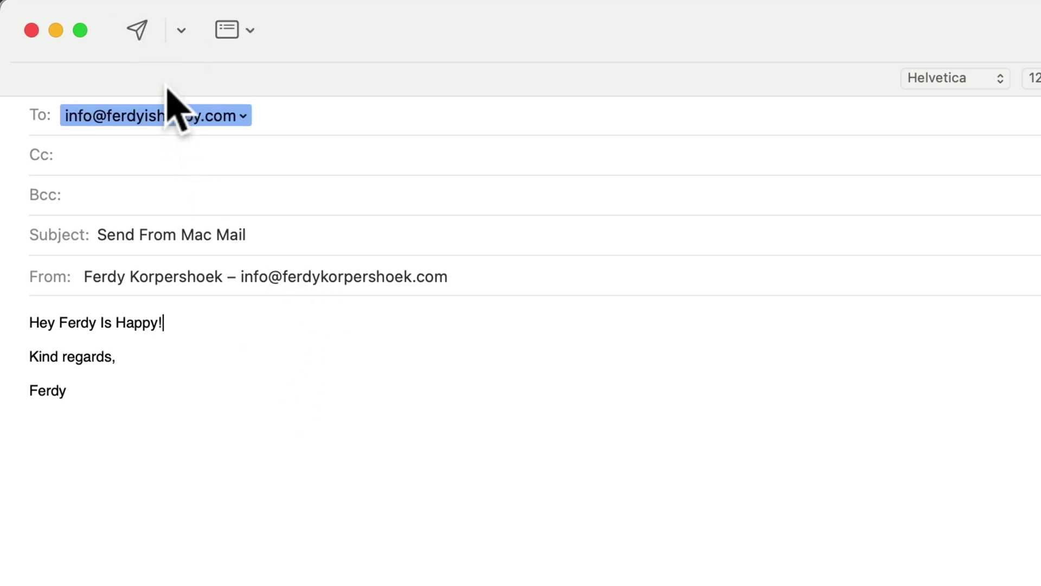
click(138, 31)
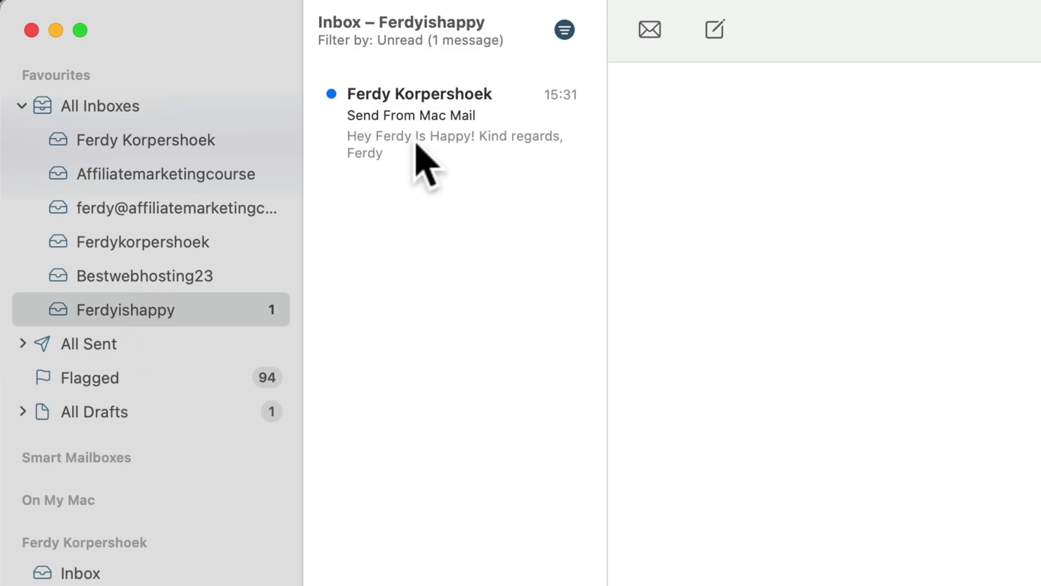
Reply 'Thank you!' from the domain inbox and confirm it reached the other account.
click(423, 121)
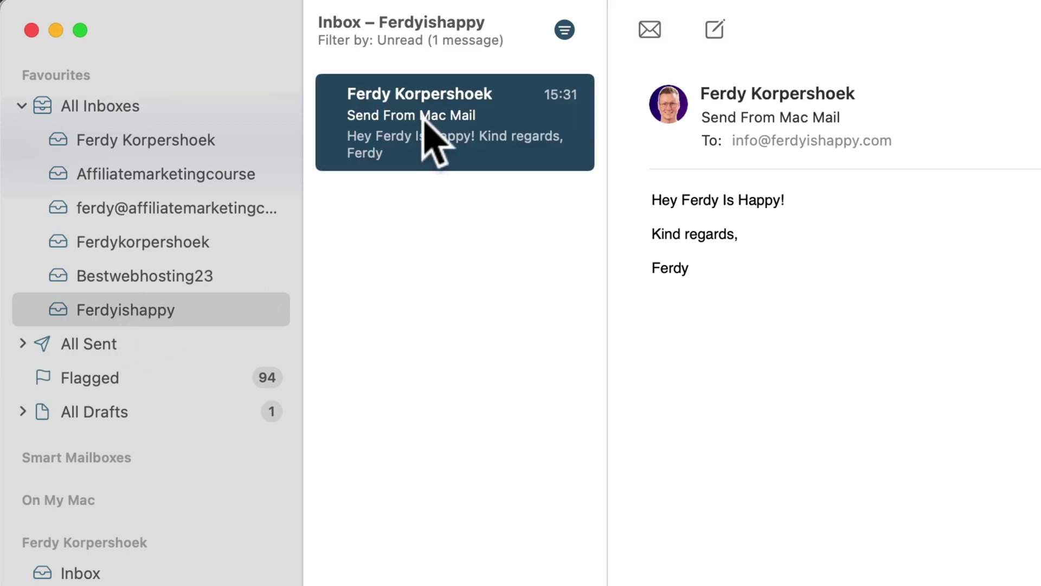
right_click(423, 120)
click(465, 186)
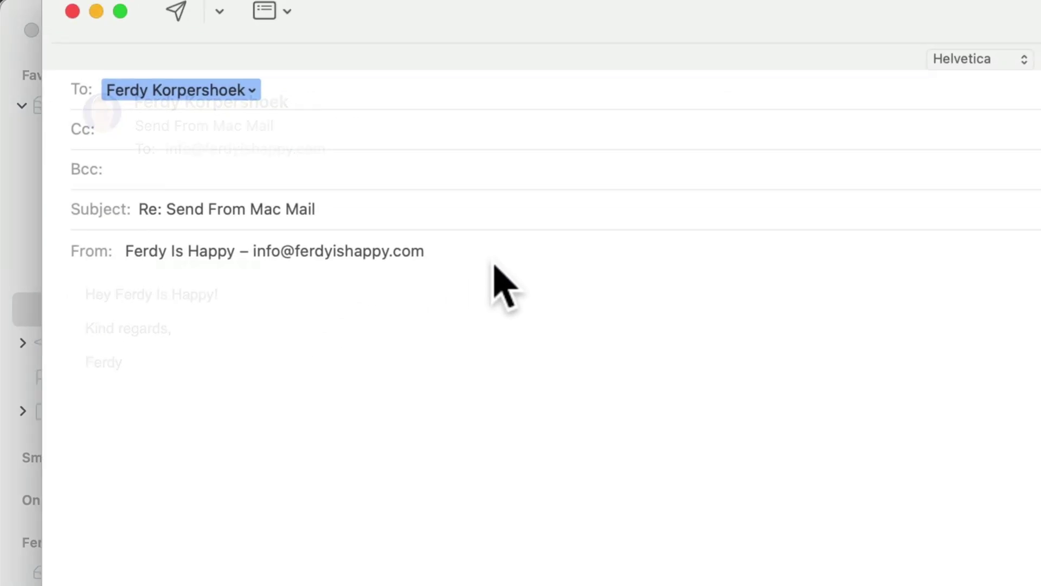
text(Thank you!)
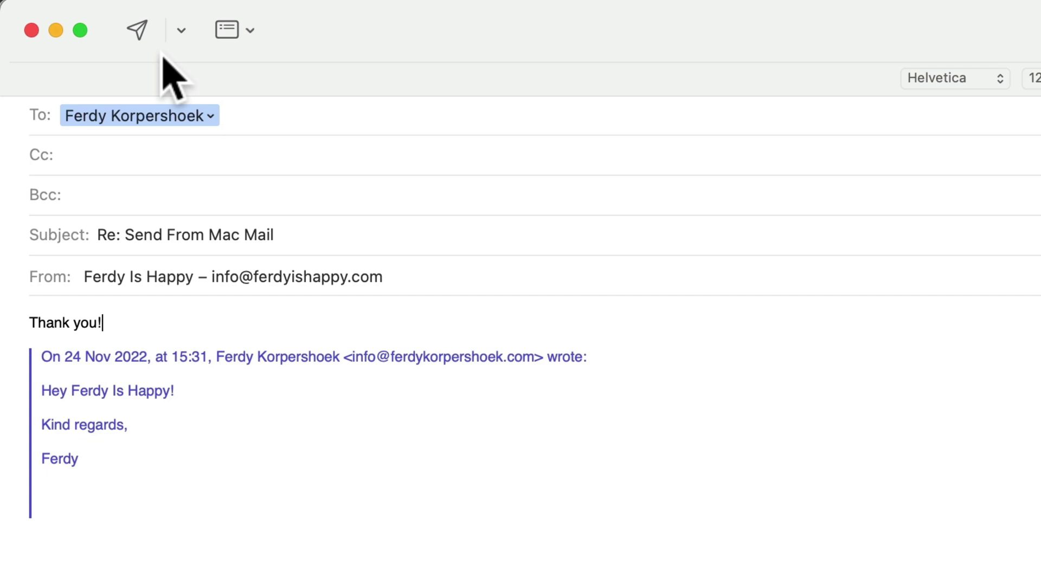
click(137, 31)
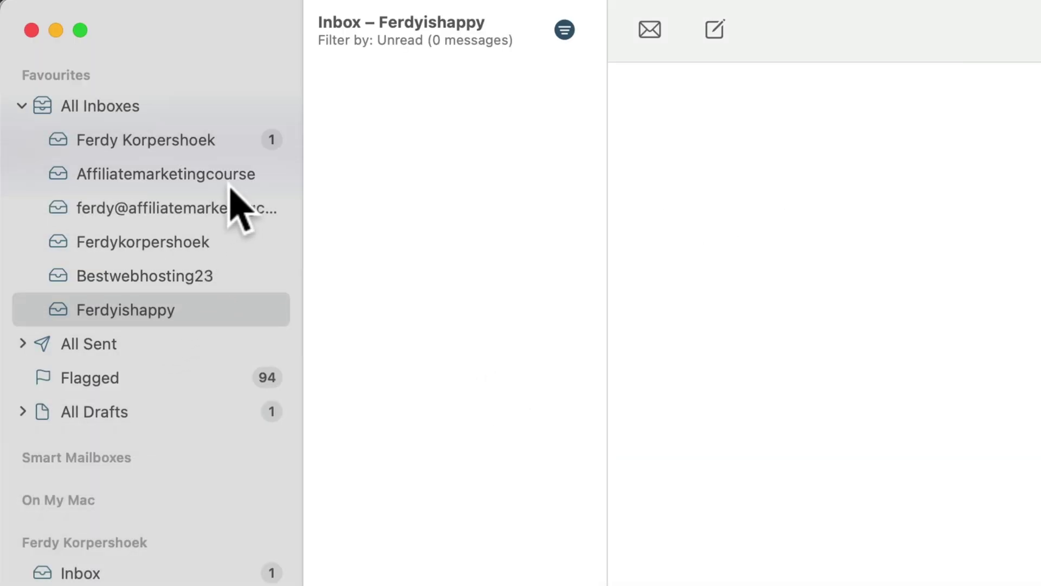
click(211, 139)
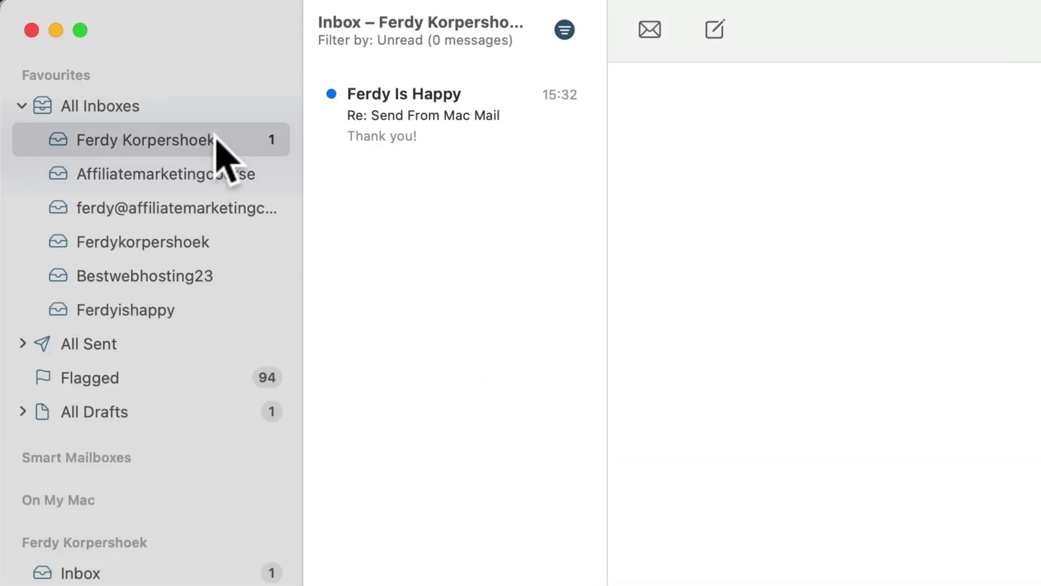
click(432, 117)
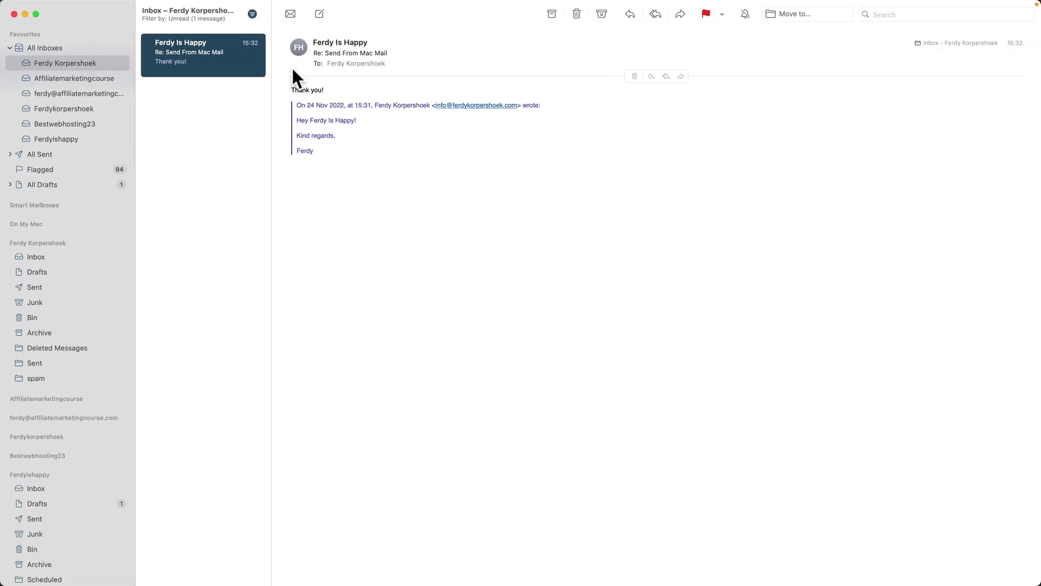
click(226, 87)
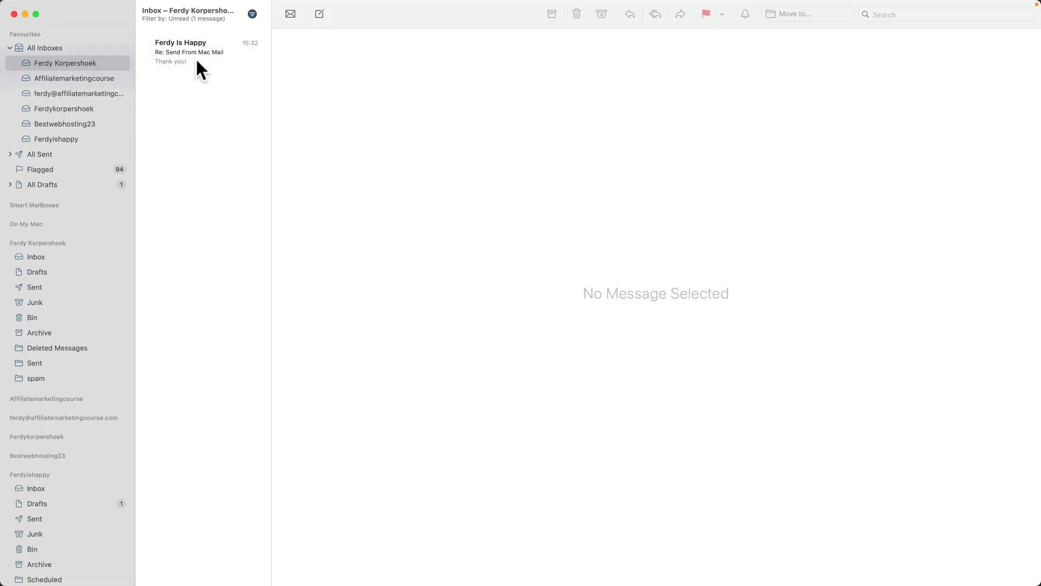
Open the domain mailbox in Titan webmail from hPanel's Email Accounts list.
click(430, 569)
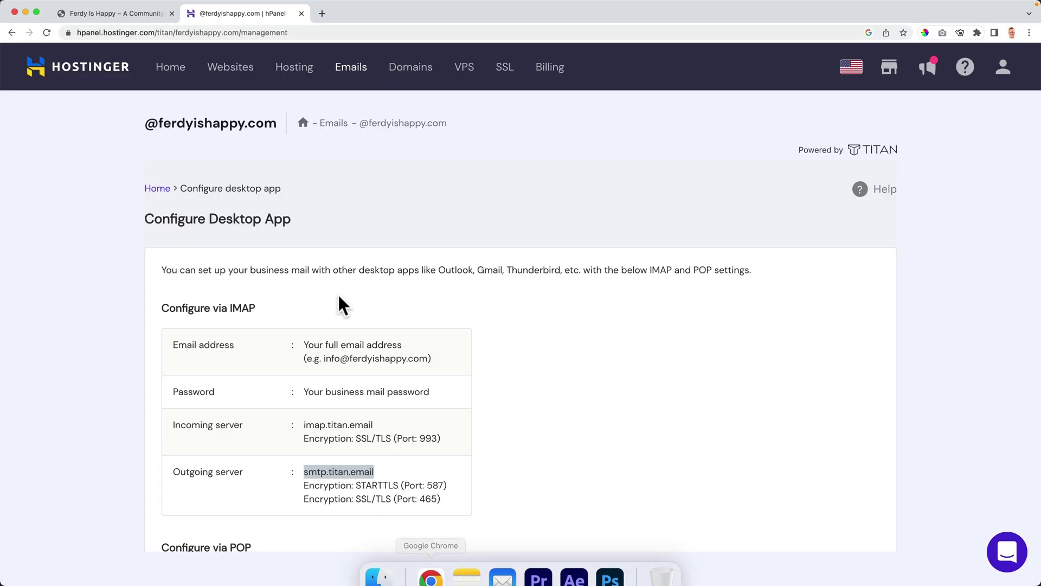
click(163, 189)
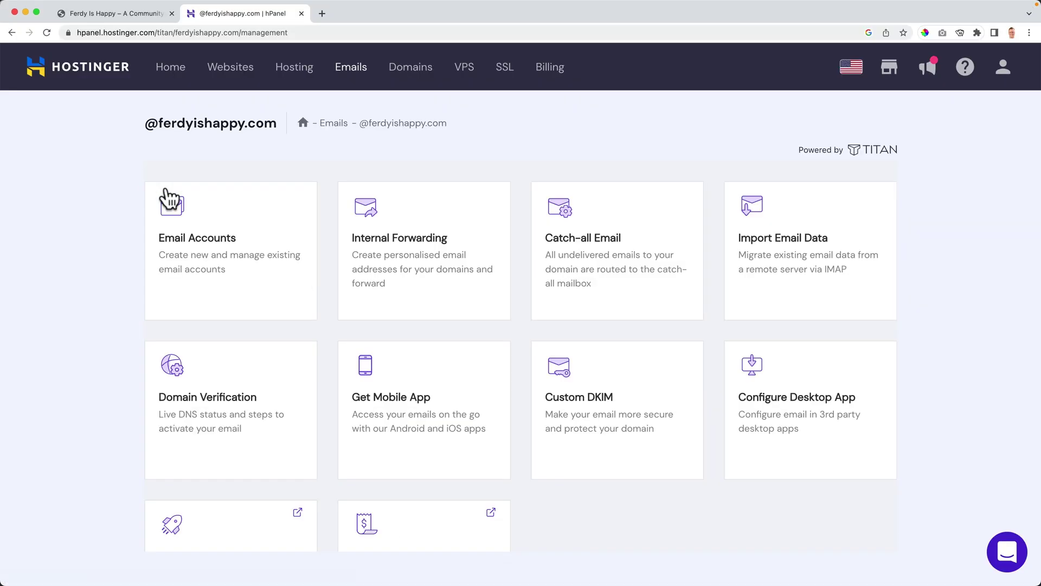
click(200, 215)
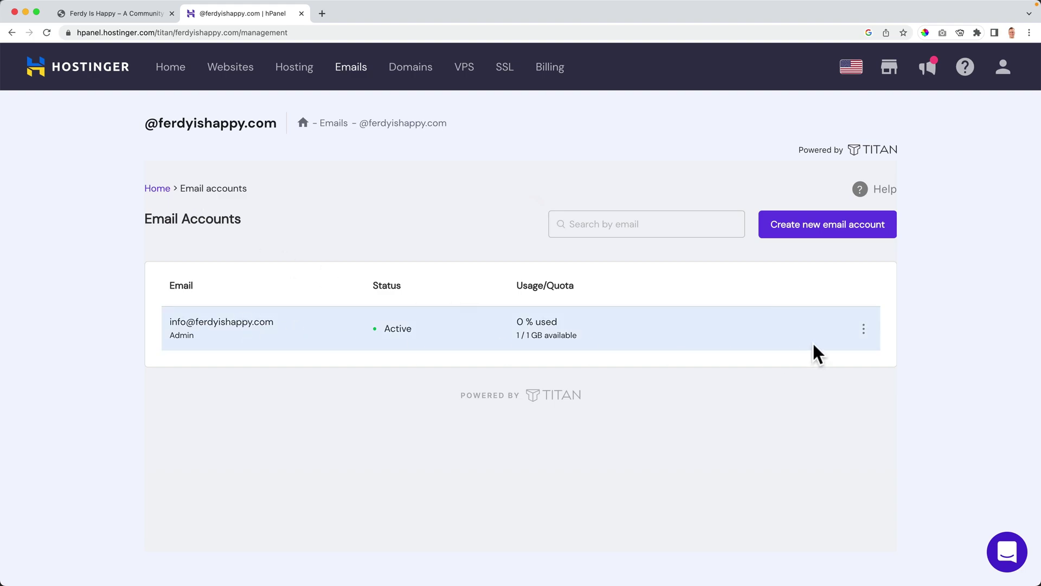
click(864, 329)
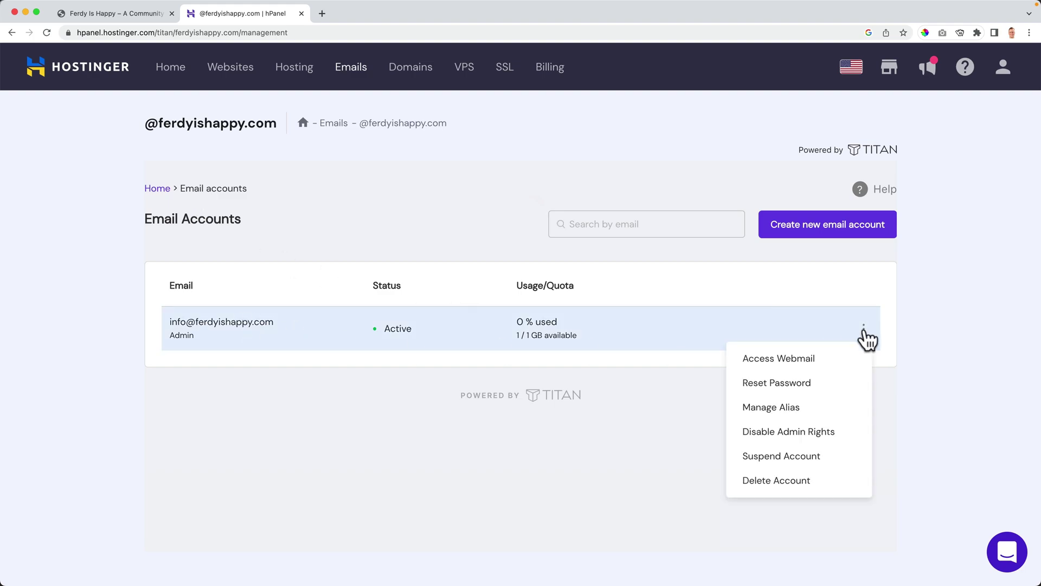
click(788, 361)
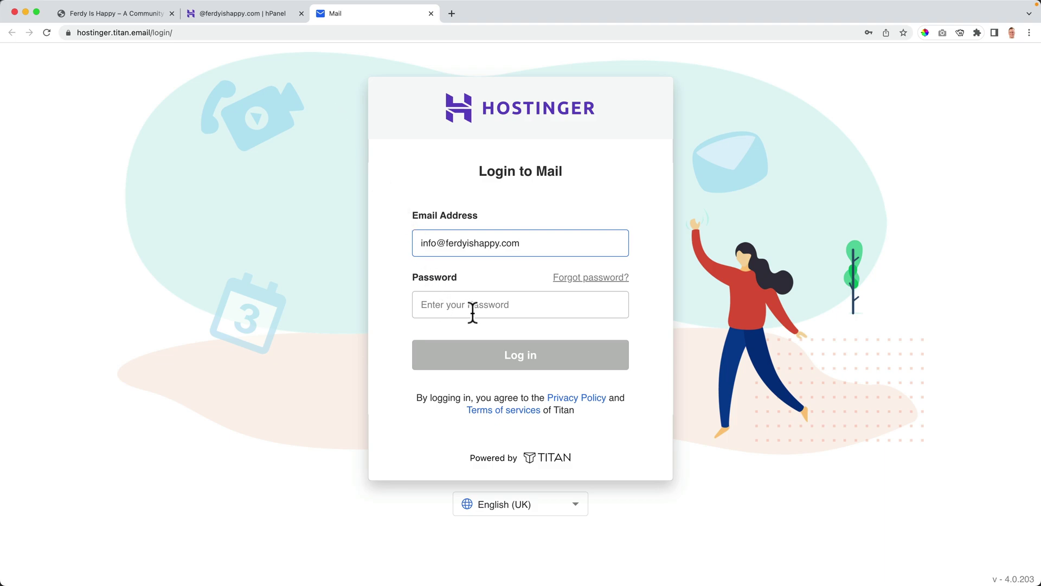
Log in to webmail and view the Send From Mac Mail conversation.
click(474, 308)
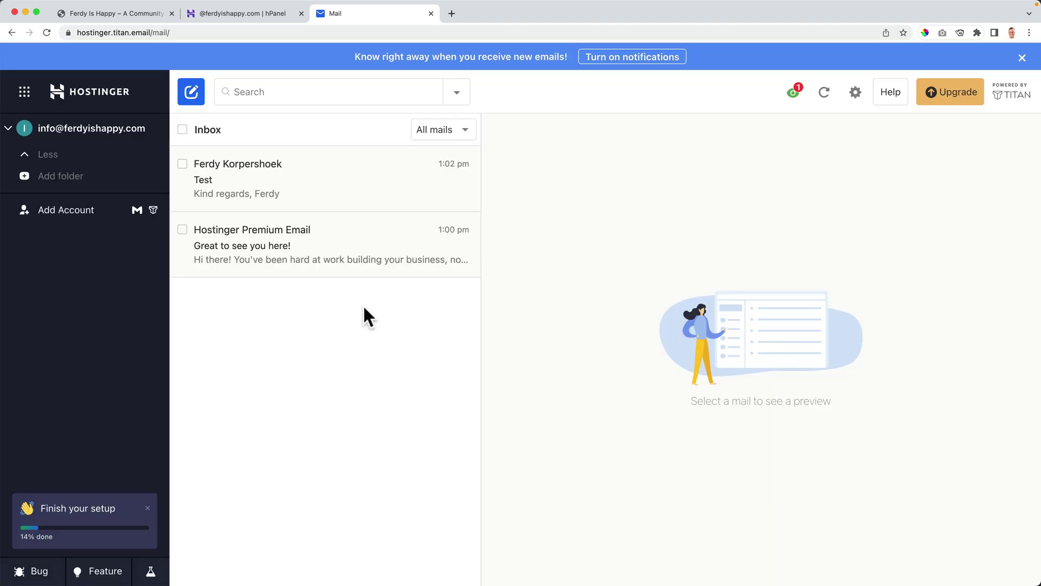
click(300, 182)
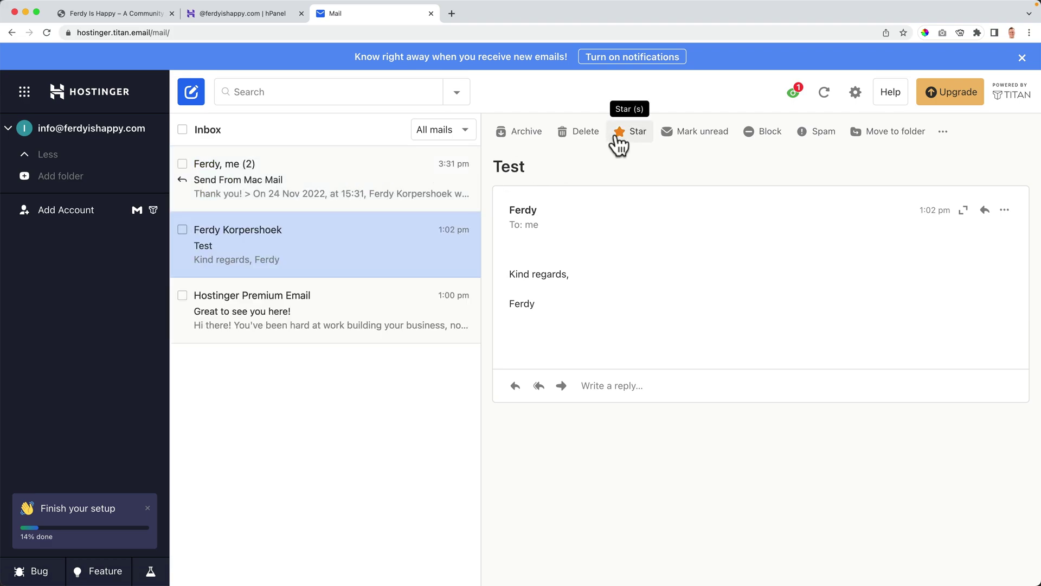
click(249, 190)
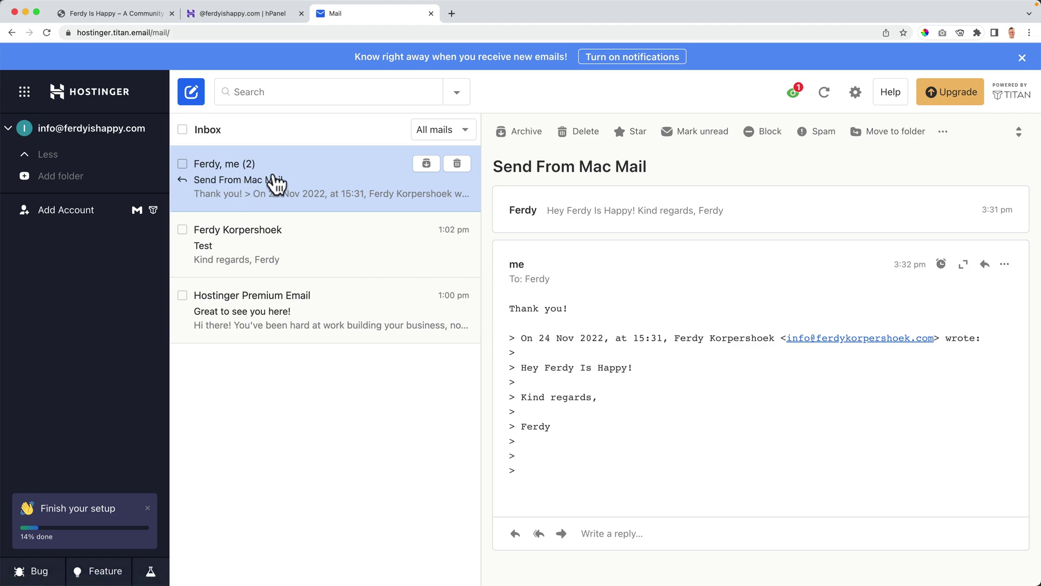
Flag the Re: Send From Mac Mail reply in Apple Mail.
click(503, 562)
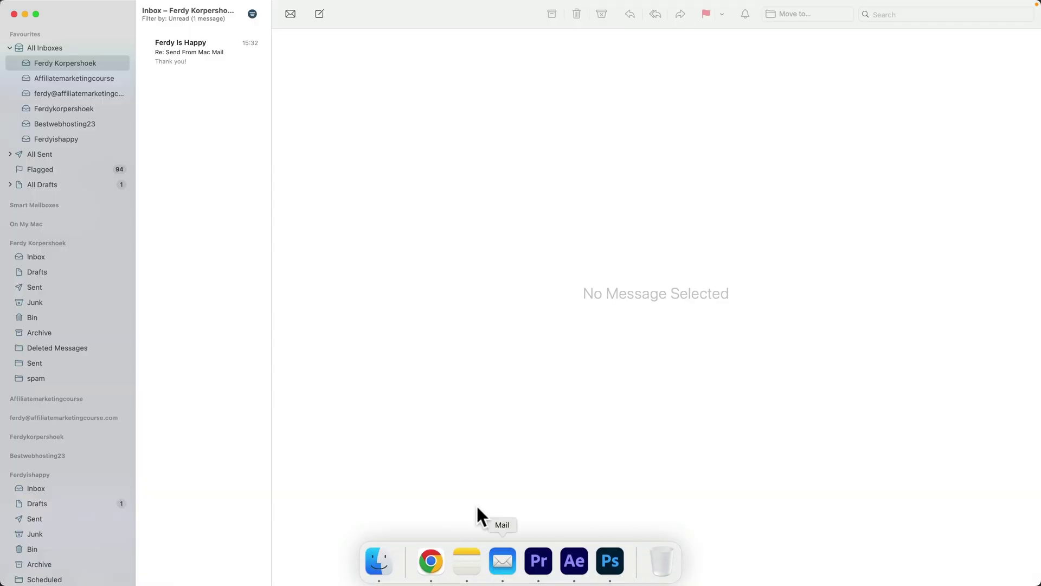
click(200, 59)
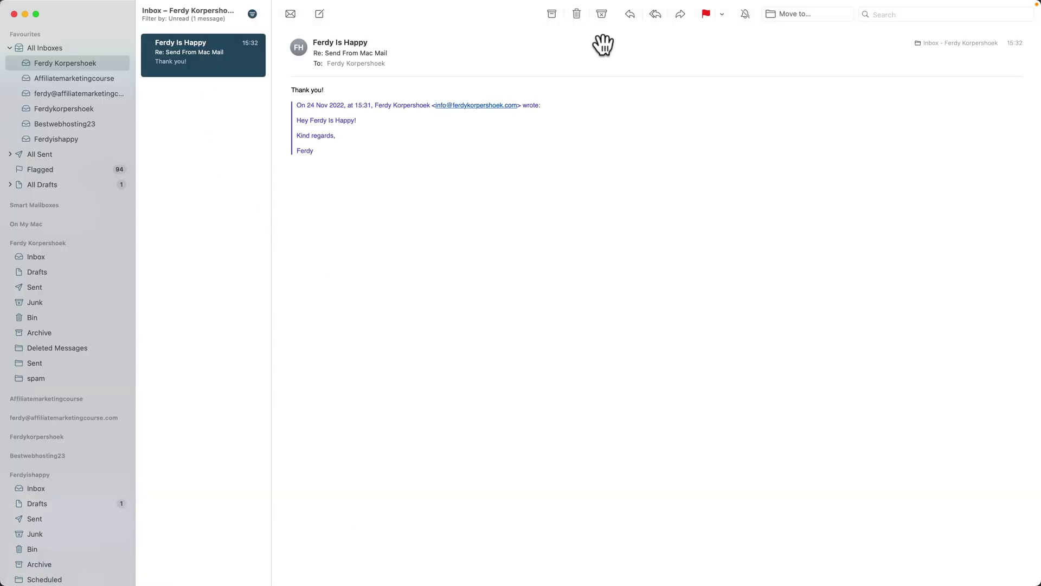
click(706, 13)
click(214, 128)
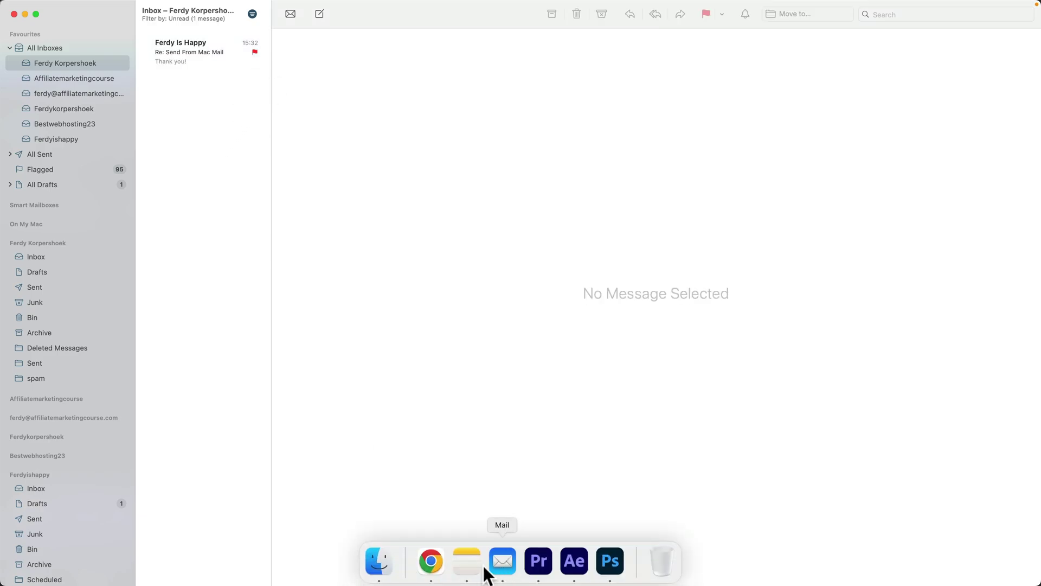
Check the star in Titan webmail, unstar the conversation, and reselect the reply in Mail.
click(434, 561)
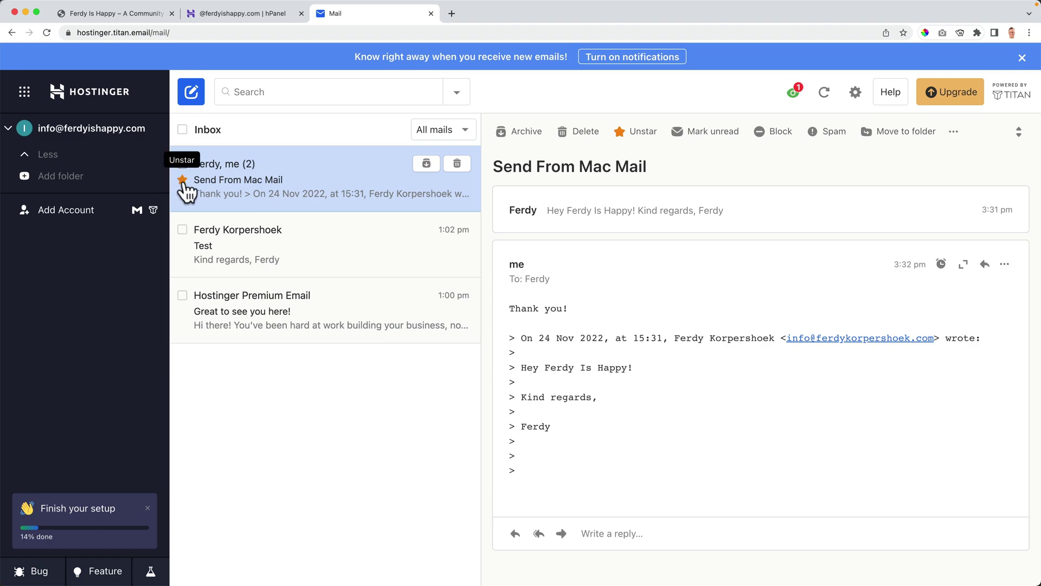
click(183, 179)
click(502, 561)
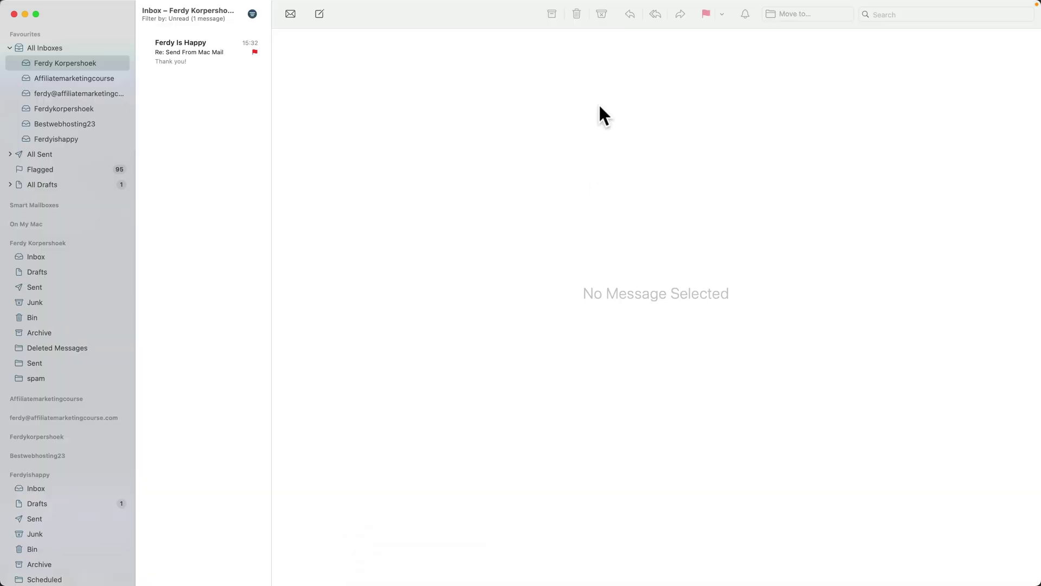
click(432, 565)
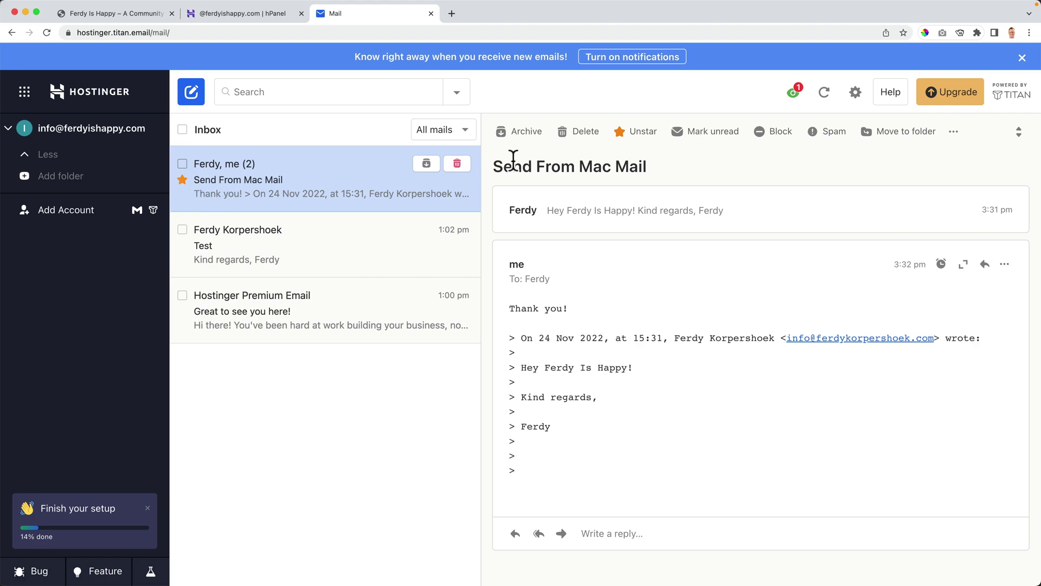
click(642, 133)
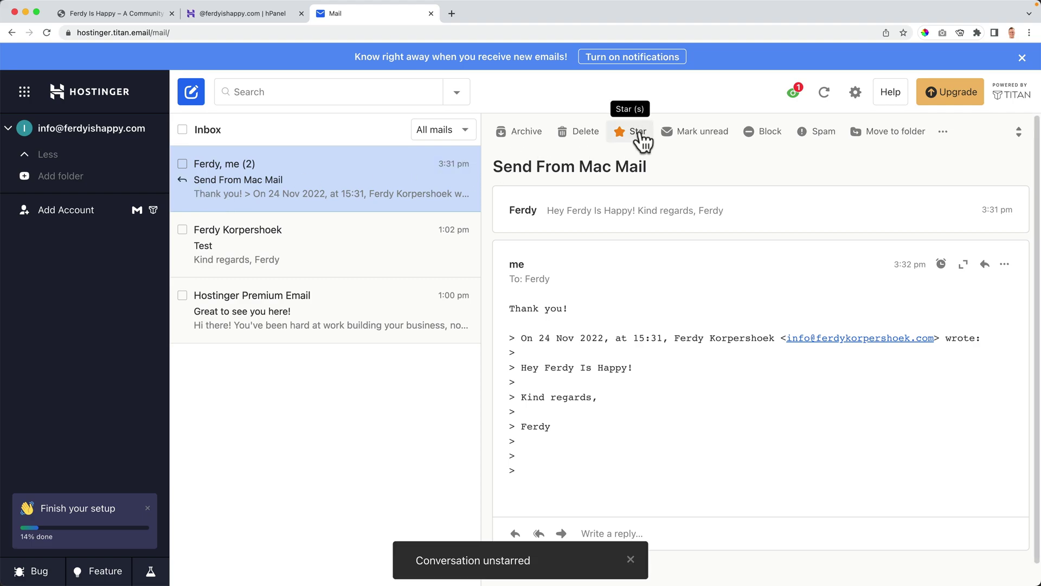
click(503, 566)
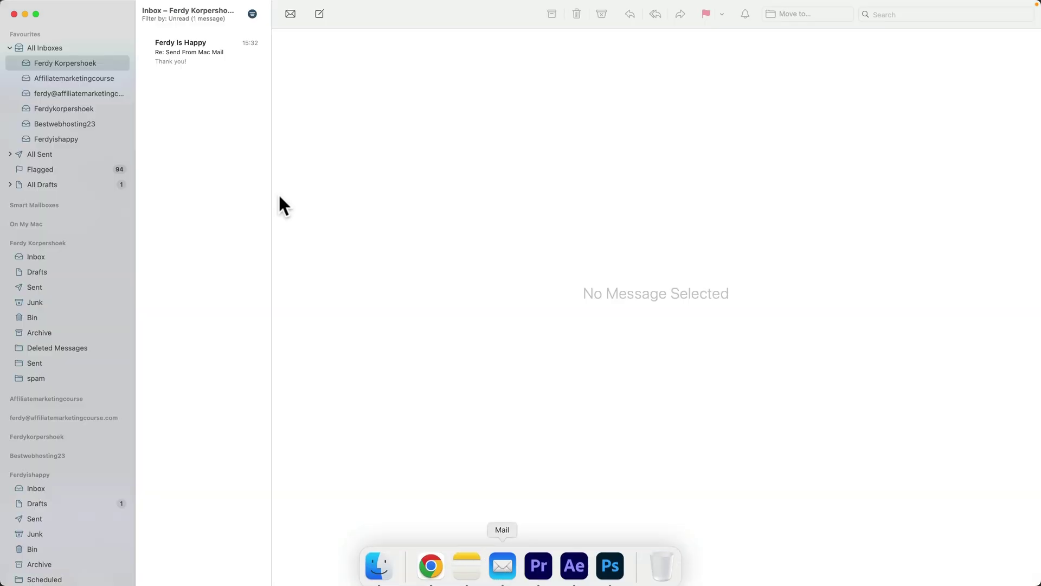
click(193, 60)
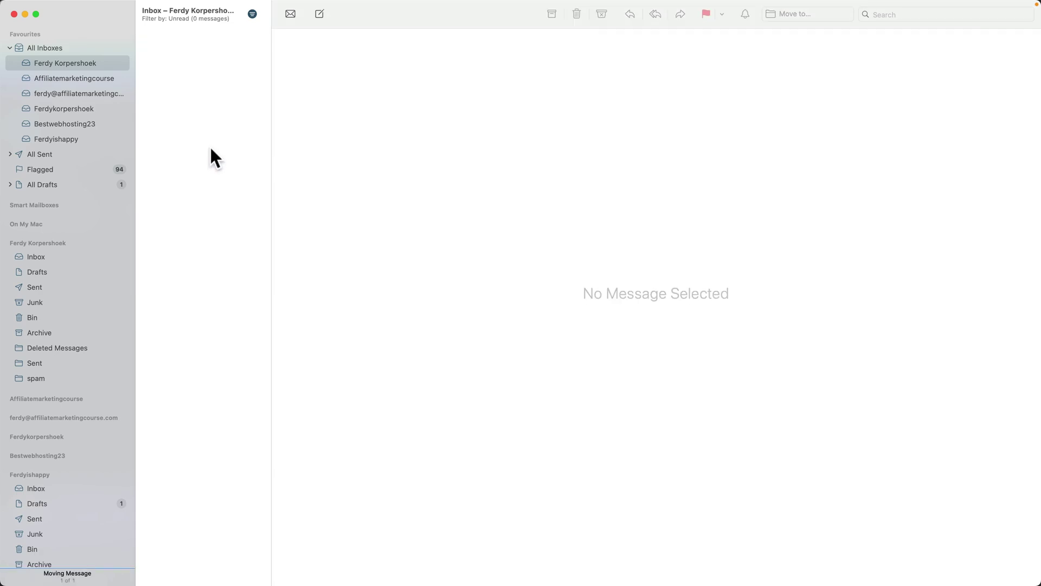
Return to hPanel's email overview and open the Configure Desktop App page.
mouse_move(442, 580)
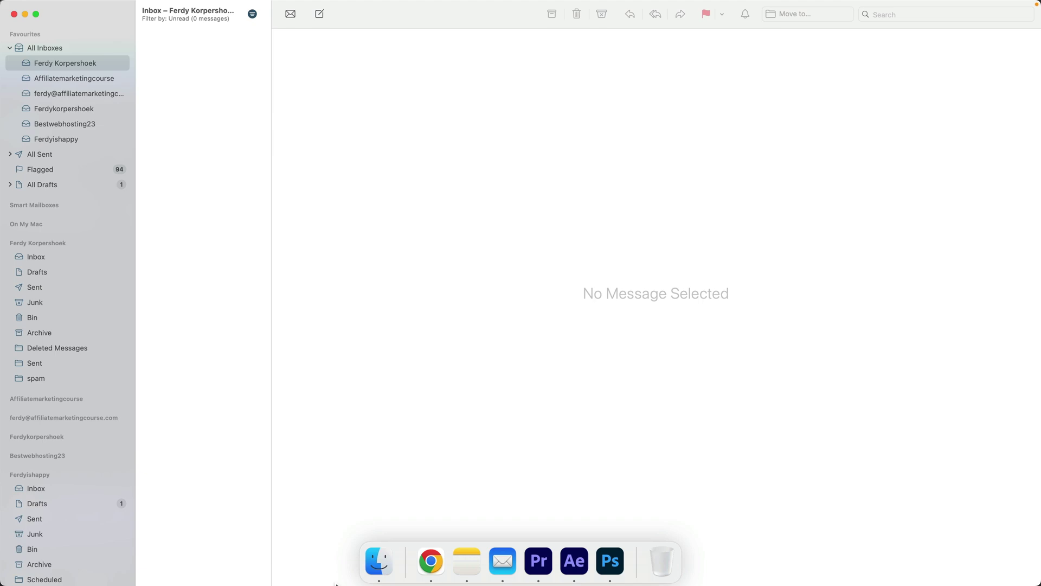
click(436, 561)
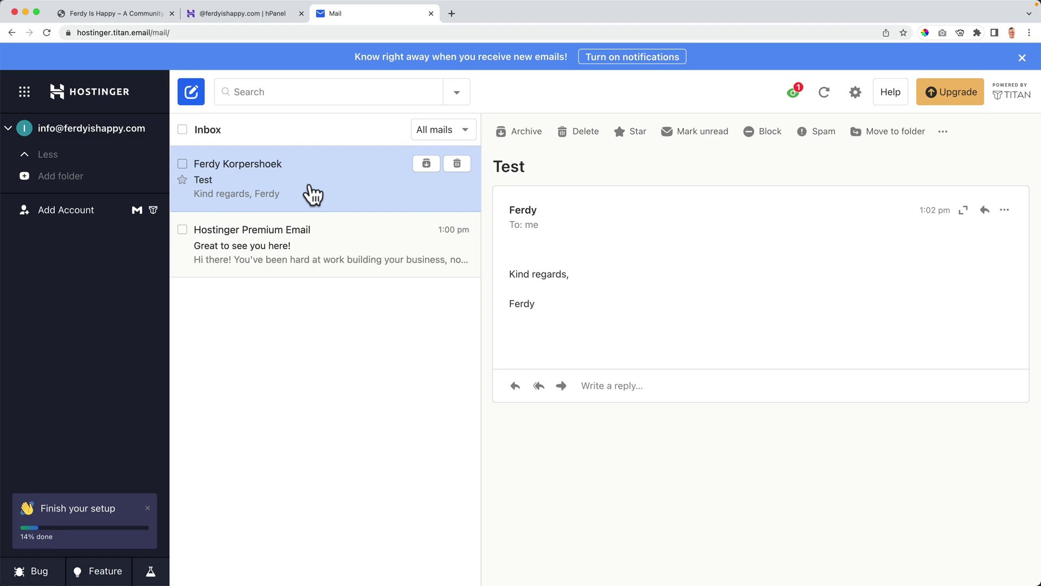
click(230, 14)
click(156, 188)
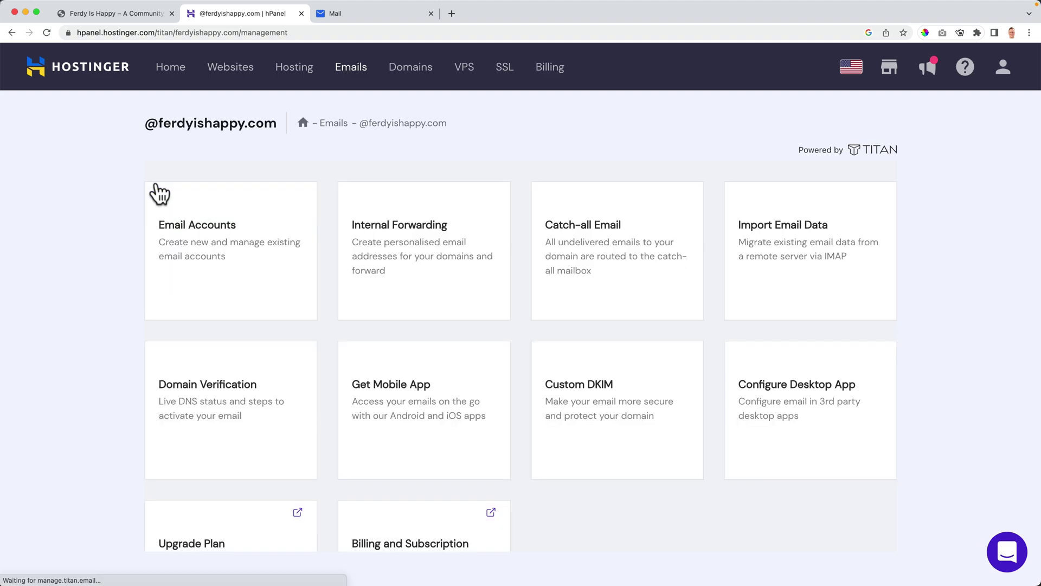
click(801, 408)
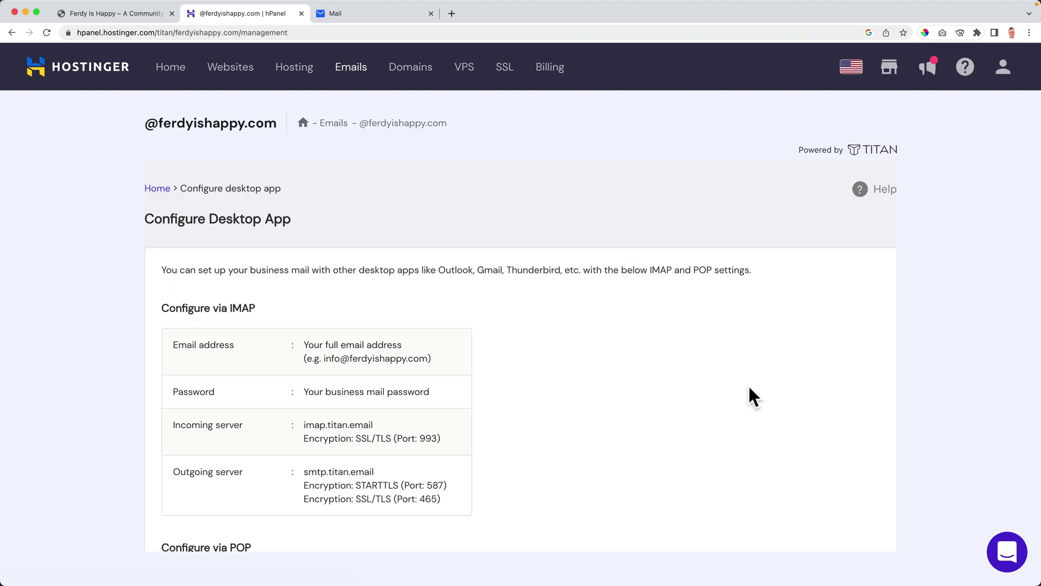
Review the IMAP server imap.titan.email and SMTP server smtp.titan.email settings.
drag(325, 316, 428, 314)
click(316, 347)
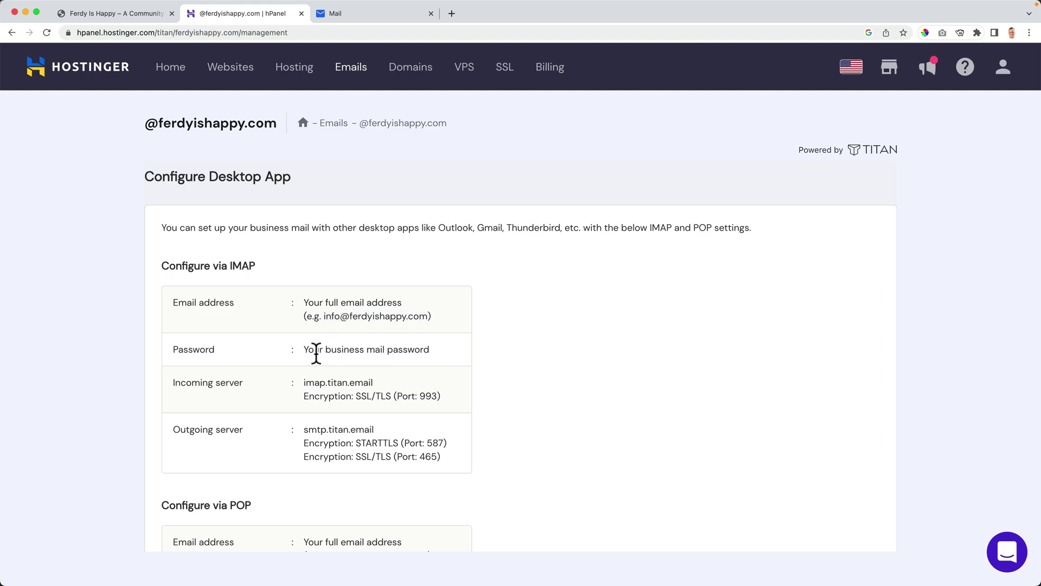
double_click(365, 379)
drag(325, 404, 322, 425)
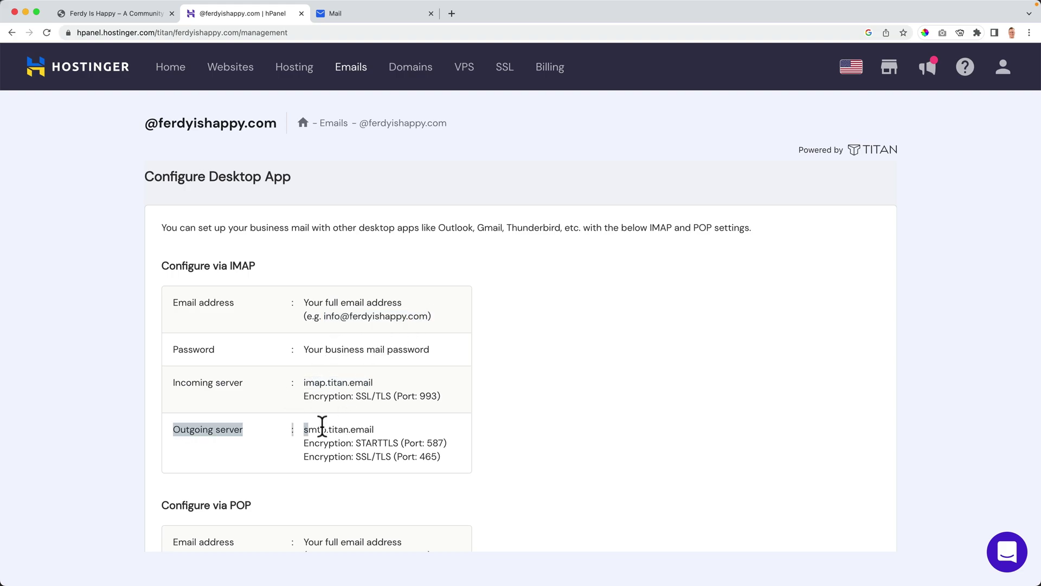
click(377, 425)
scroll(407, 405, down, 1)
scroll(413, 377, up, 2)
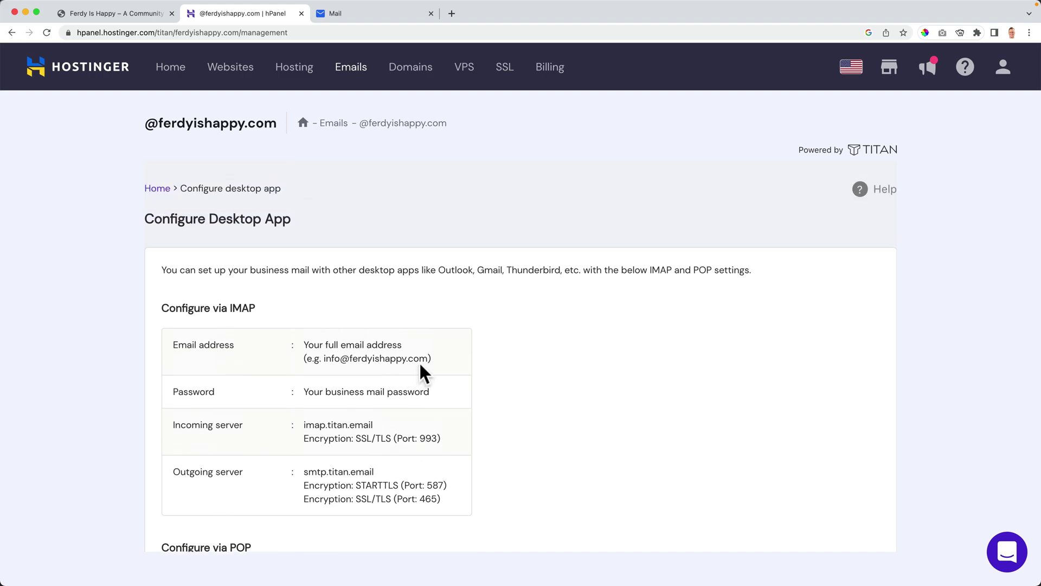